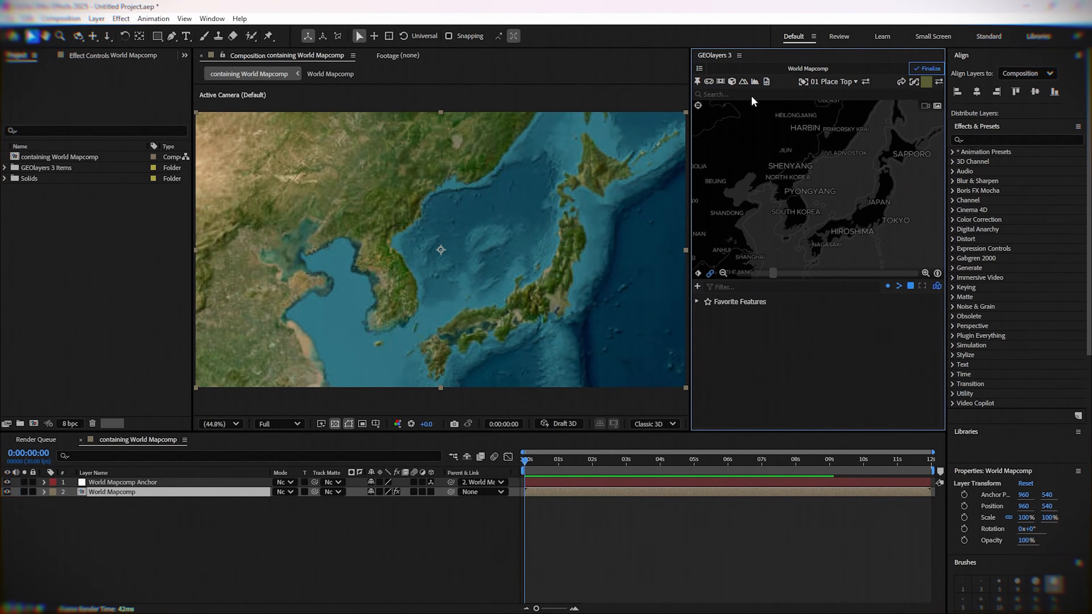
Search the map features for North Korea and add the sovereign country result to the browser.
{"action": "left_click", "coordinate": [754, 96]}
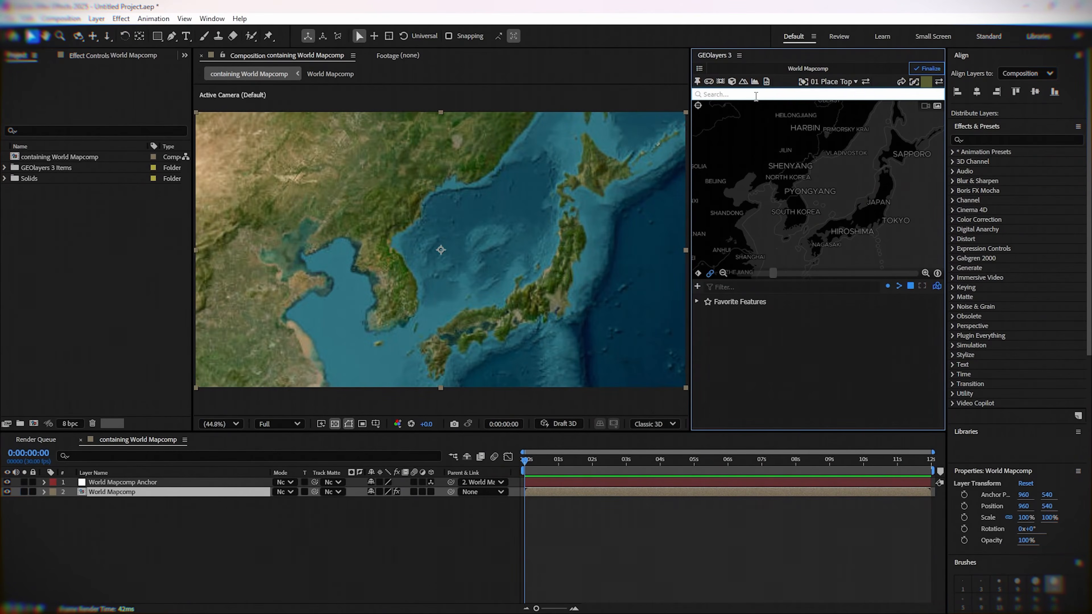
{"action": "type", "text": "norht korea"}
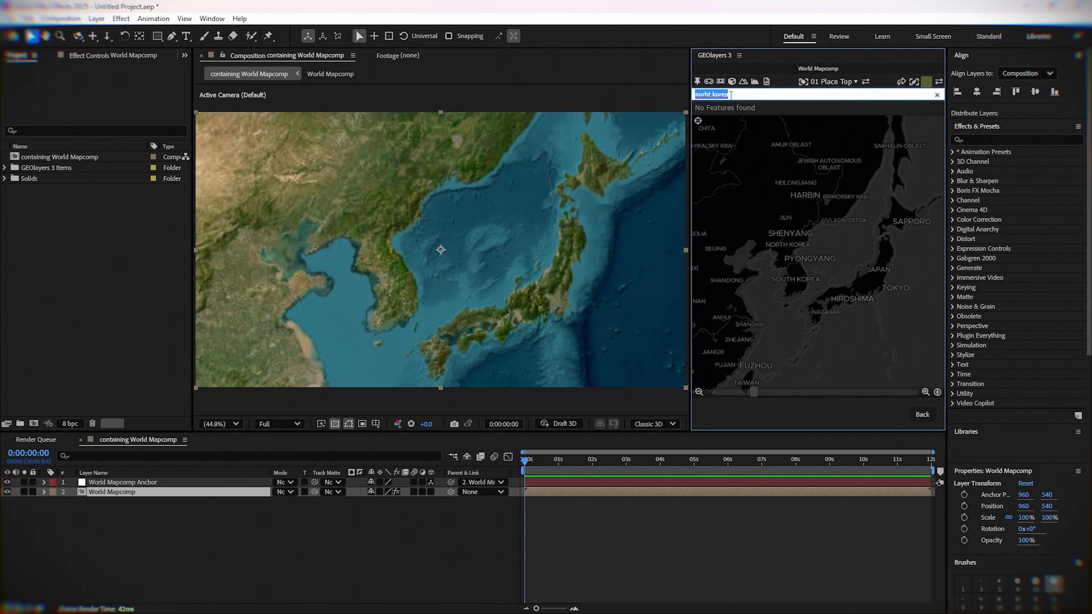
{"action": "type", "text": "nor"}
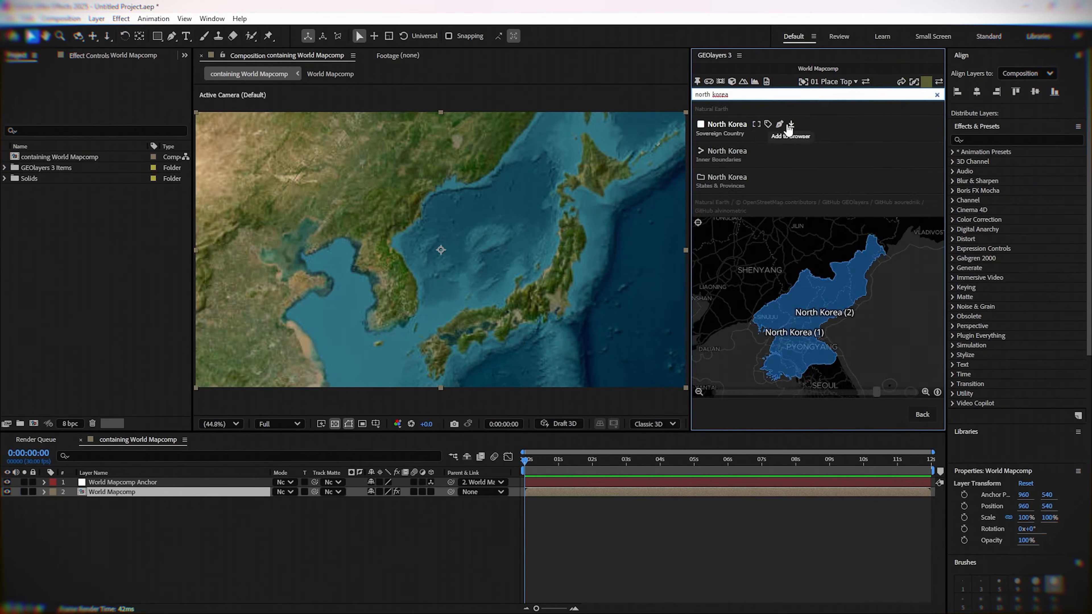
{"action": "left_click", "coordinate": [776, 124]}
Search the map features for South Korea and add the country to the browser.
{"action": "left_click", "coordinate": [748, 95]}
{"action": "type", "text": "sout"}
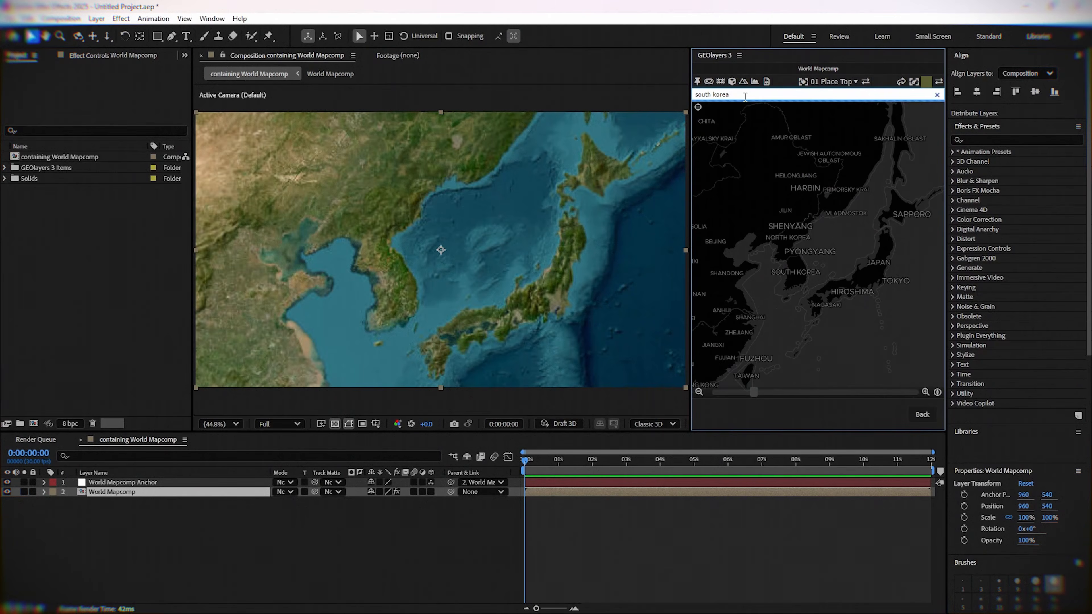
{"action": "key", "text": "Return"}
{"action": "left_click", "coordinate": [773, 125]}
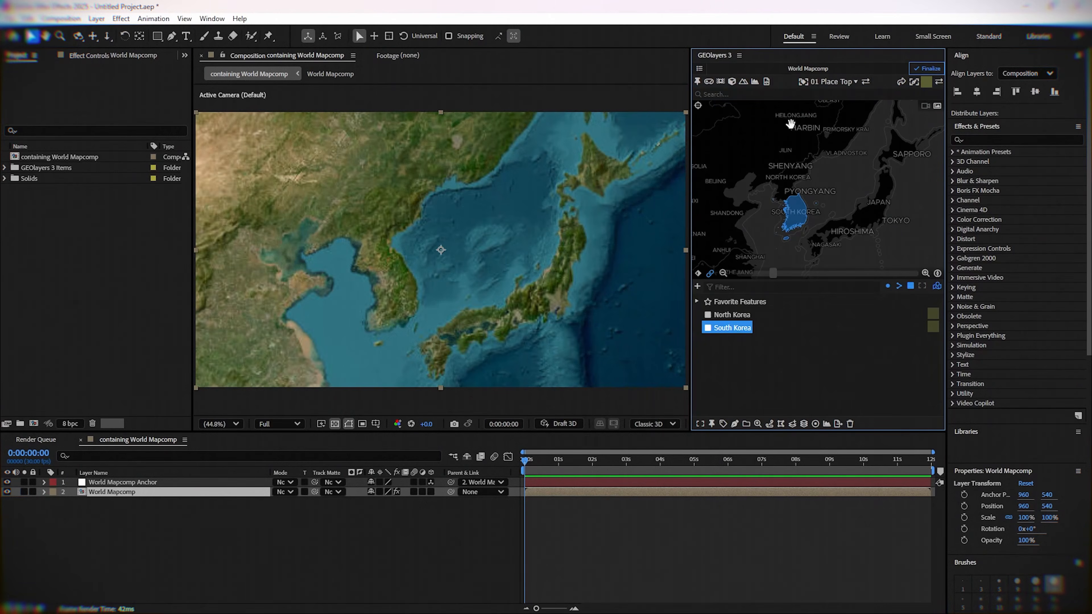
{"action": "left_click", "coordinate": [786, 378]}
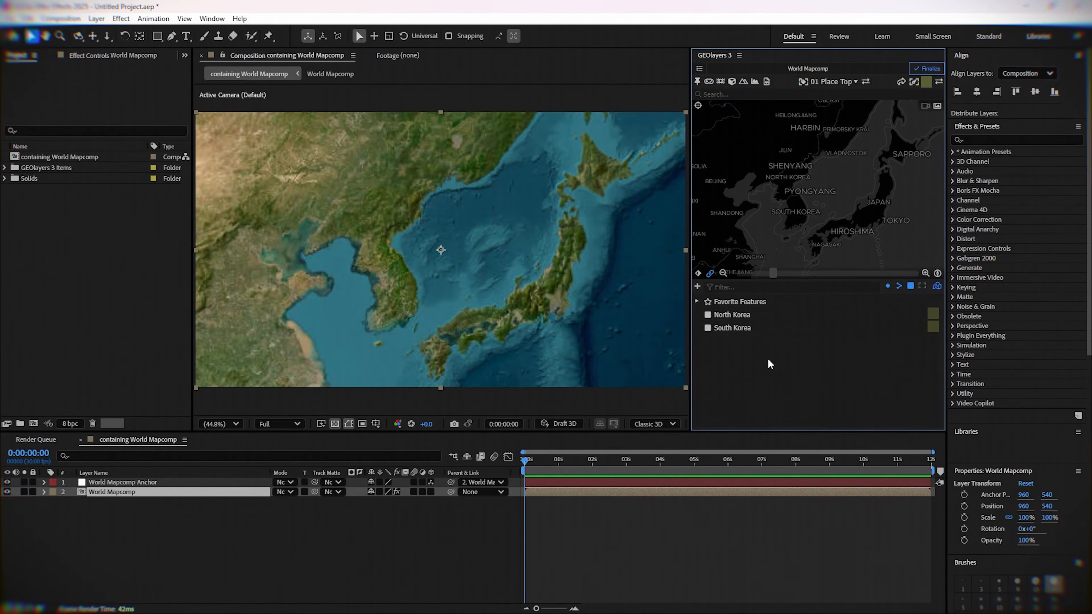
Draw the North Korea and South Korea features as separate shape layers in the composition.
{"action": "left_click", "coordinate": [736, 318]}
{"action": "left_click", "coordinate": [734, 424]}
{"action": "left_click", "coordinate": [762, 392]}
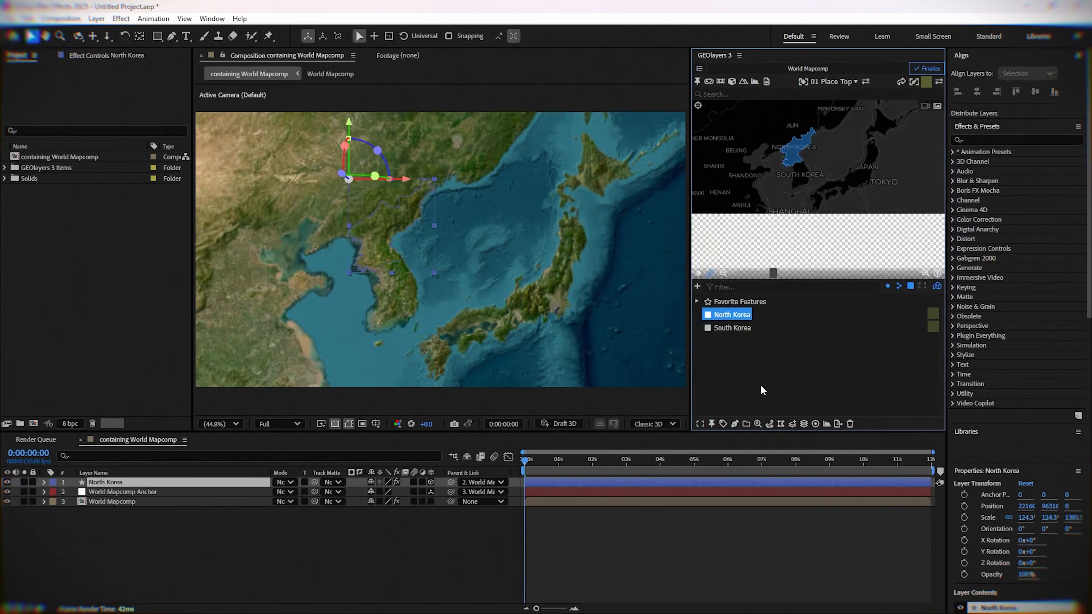
{"action": "left_click", "coordinate": [754, 366]}
{"action": "left_click", "coordinate": [737, 331]}
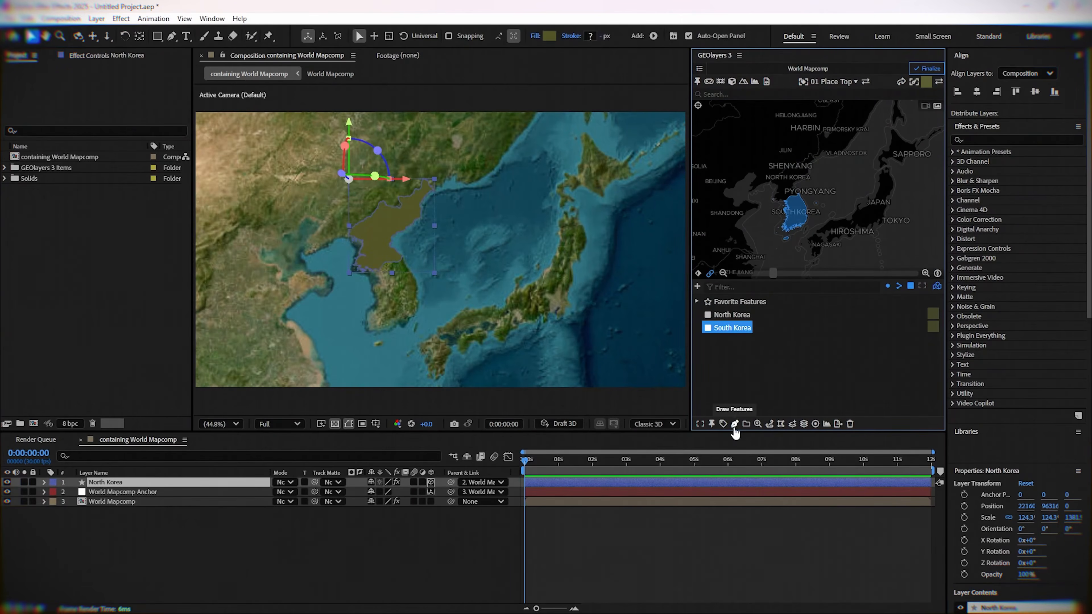
{"action": "left_click", "coordinate": [735, 424]}
{"action": "left_click", "coordinate": [756, 392]}
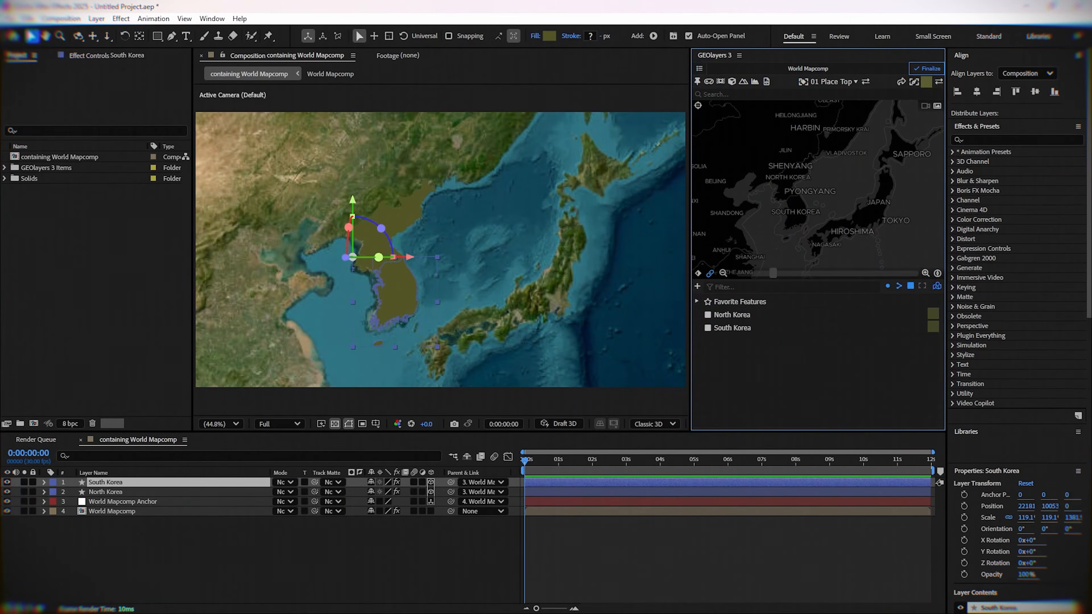
{"action": "left_click", "coordinate": [230, 581]}
Set the South Korea layer's fill color to blue, 091EBF.
{"action": "left_click", "coordinate": [99, 481]}
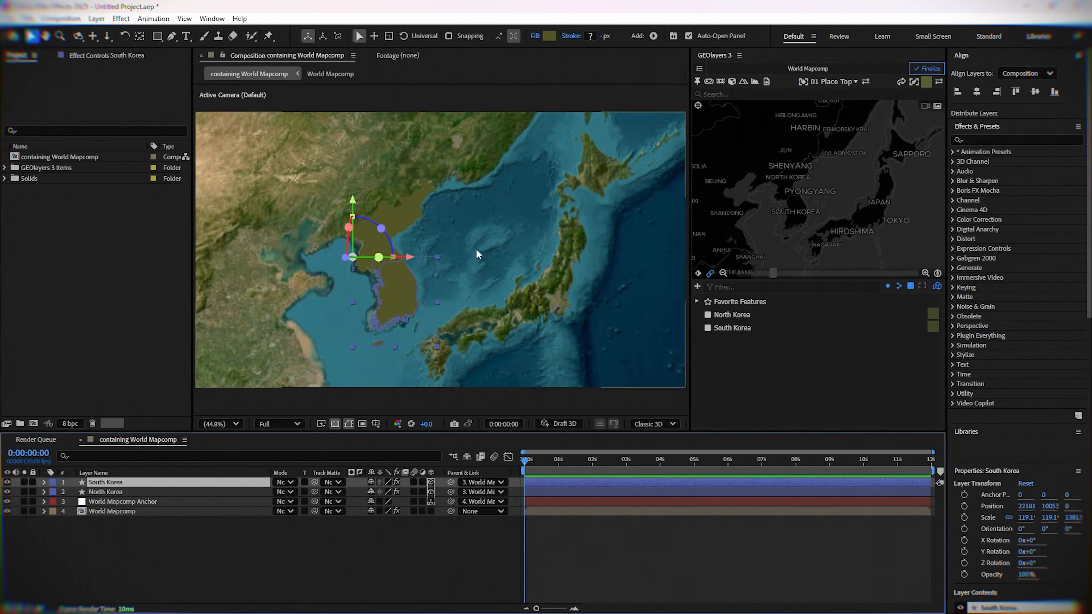
{"action": "left_click", "coordinate": [549, 35]}
{"action": "left_click", "coordinate": [576, 292]}
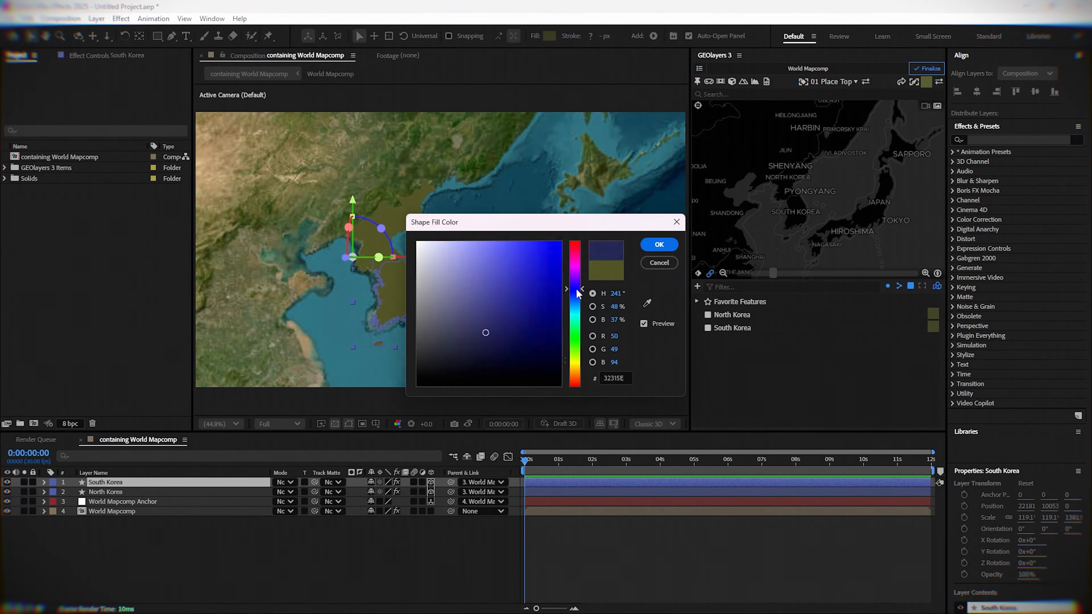
{"action": "left_click_drag", "start_coordinate": [552, 287], "coordinate": [554, 278]}
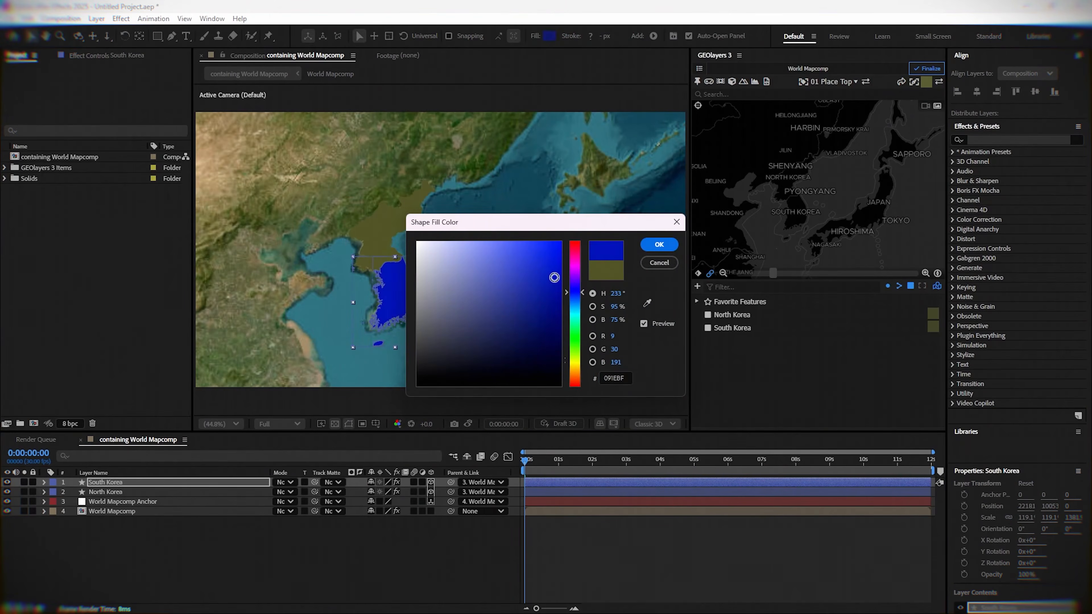
{"action": "left_click", "coordinate": [659, 244]}
Set the North Korea layer's fill color to red, C00404.
{"action": "left_click", "coordinate": [109, 492]}
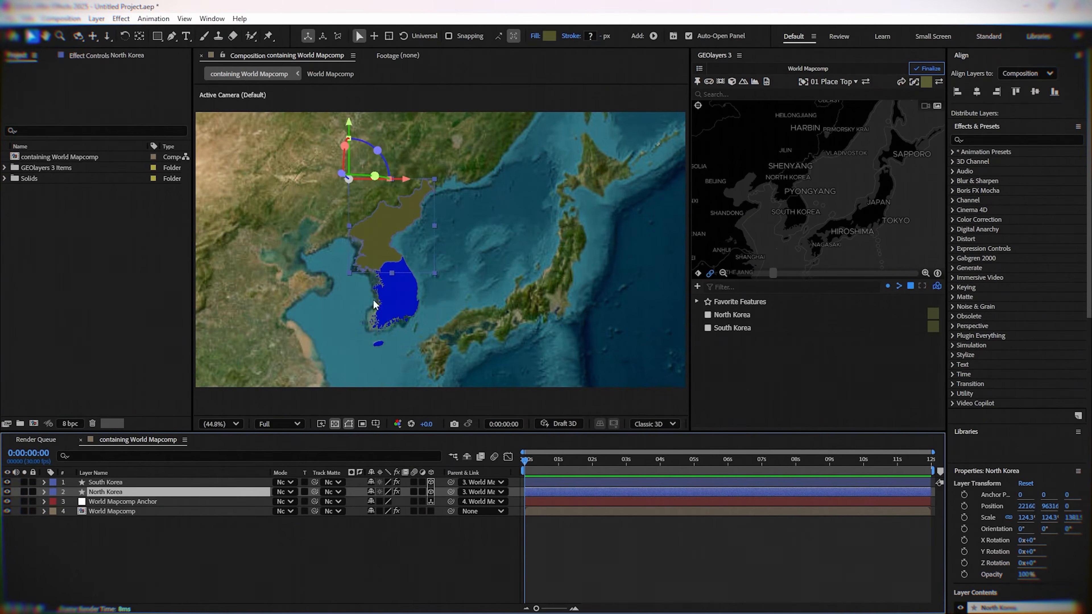
{"action": "left_click", "coordinate": [549, 36]}
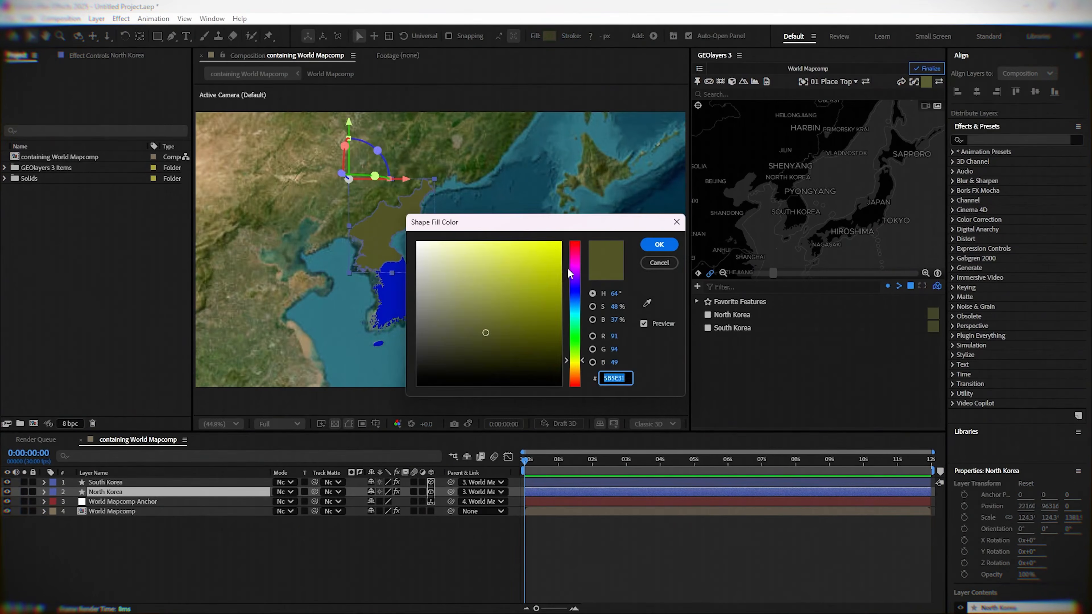
{"action": "left_click_drag", "start_coordinate": [568, 268], "coordinate": [574, 237]}
{"action": "left_click", "coordinate": [554, 279]}
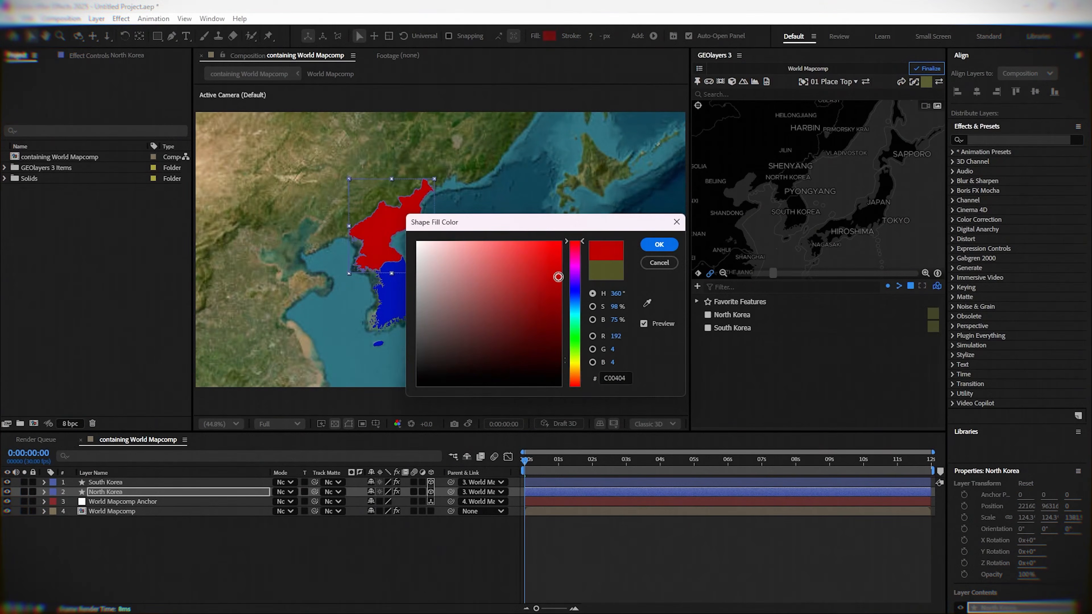
{"action": "left_click", "coordinate": [658, 244]}
{"action": "left_click", "coordinate": [175, 534]}
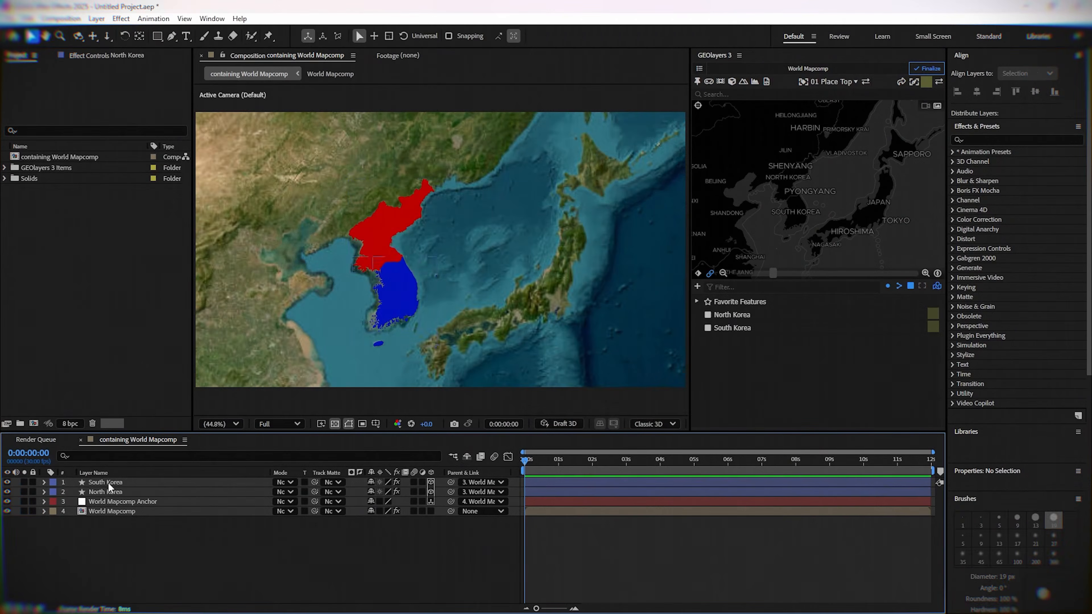
Set the blending mode of both the South Korea and North Korea layers to Soft Light.
{"action": "left_click", "coordinate": [108, 483]}
{"action": "left_click", "coordinate": [141, 492], "text": "shift"}
{"action": "left_click", "coordinate": [283, 482]}
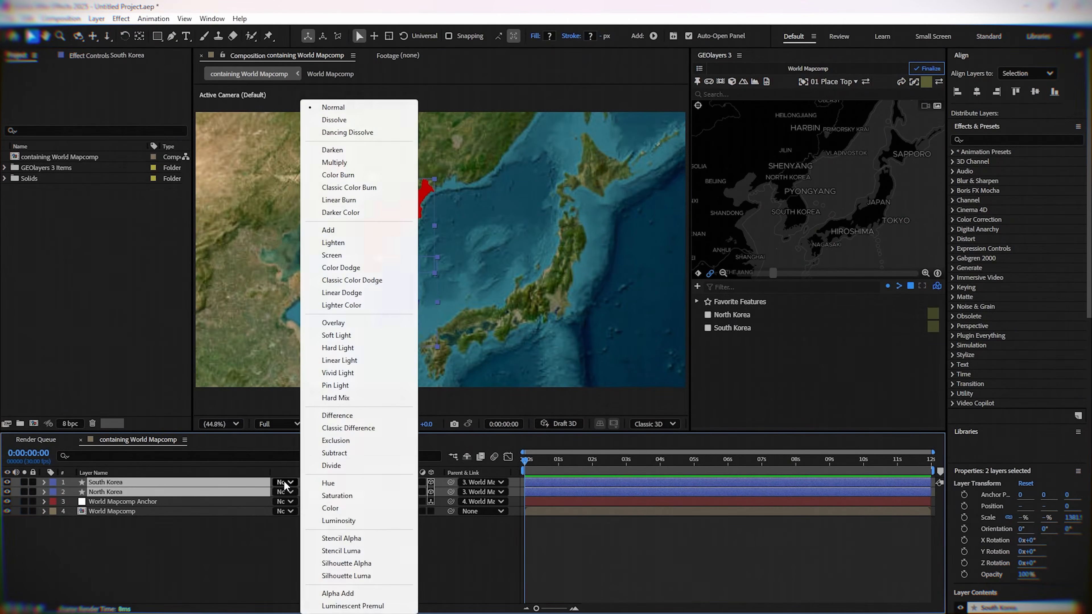
{"action": "left_click", "coordinate": [363, 335]}
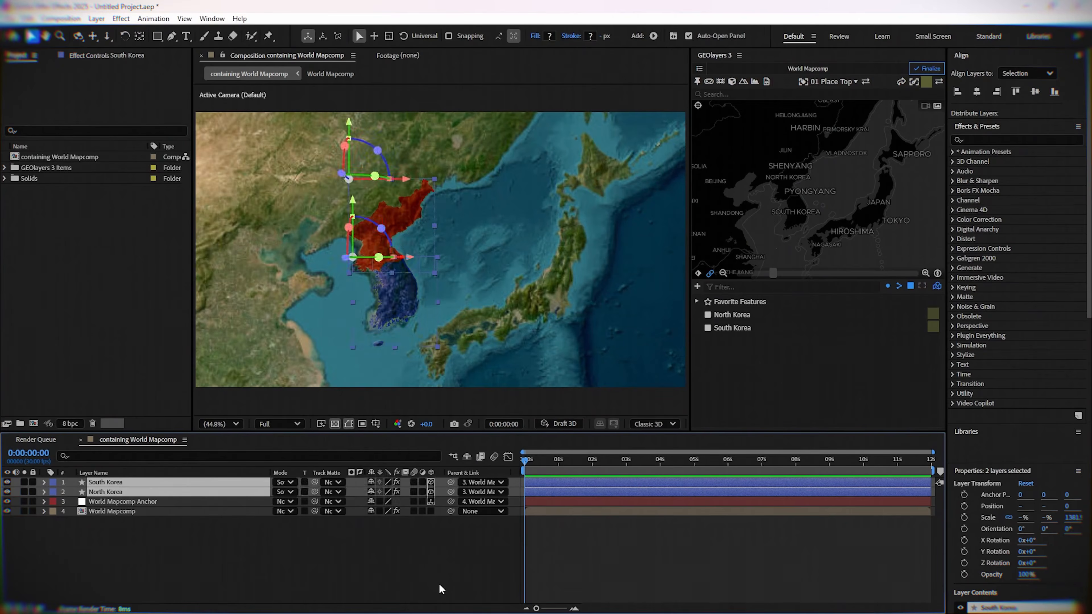
{"action": "left_click", "coordinate": [438, 584]}
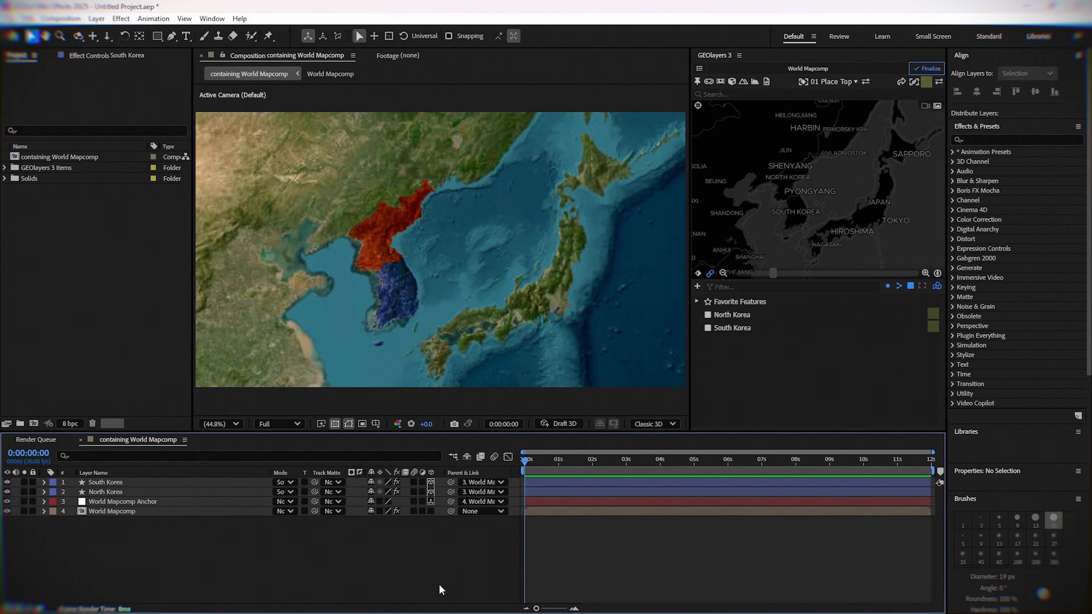
Rotate and zoom the map so the Korean peninsula lies sideways in the frame, and finalize World Mapcomp.
{"action": "left_click", "coordinate": [495, 251]}
{"action": "left_click_drag", "start_coordinate": [800, 222], "coordinate": [832, 200]}
{"action": "scroll", "coordinate": [815, 207], "scroll_direction": "up", "scroll_amount": 3}
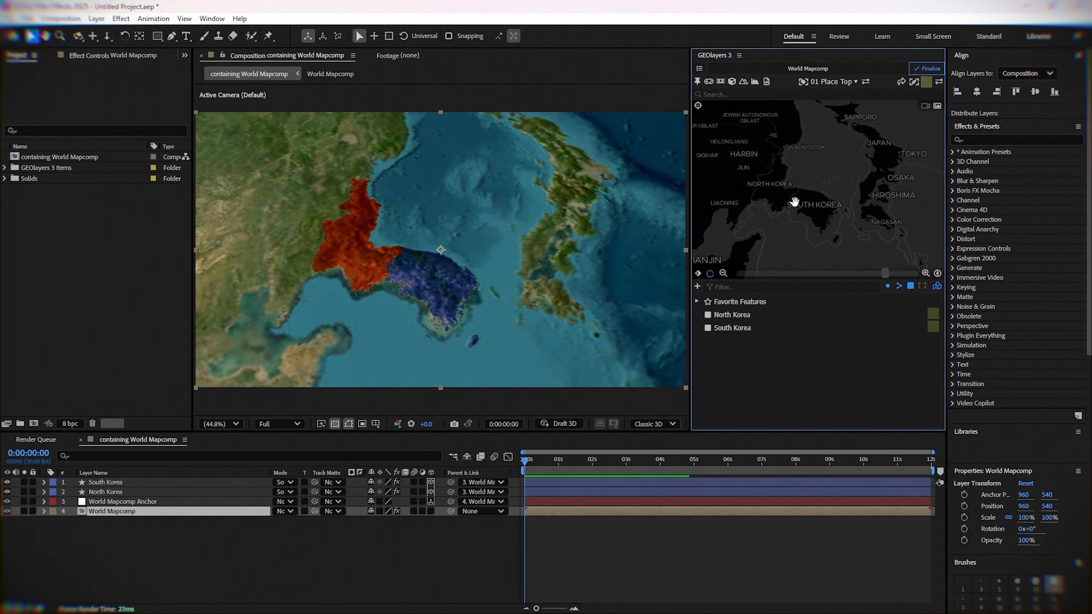
{"action": "scroll", "coordinate": [795, 201], "scroll_direction": "up", "scroll_amount": 2}
{"action": "left_click", "coordinate": [925, 73]}
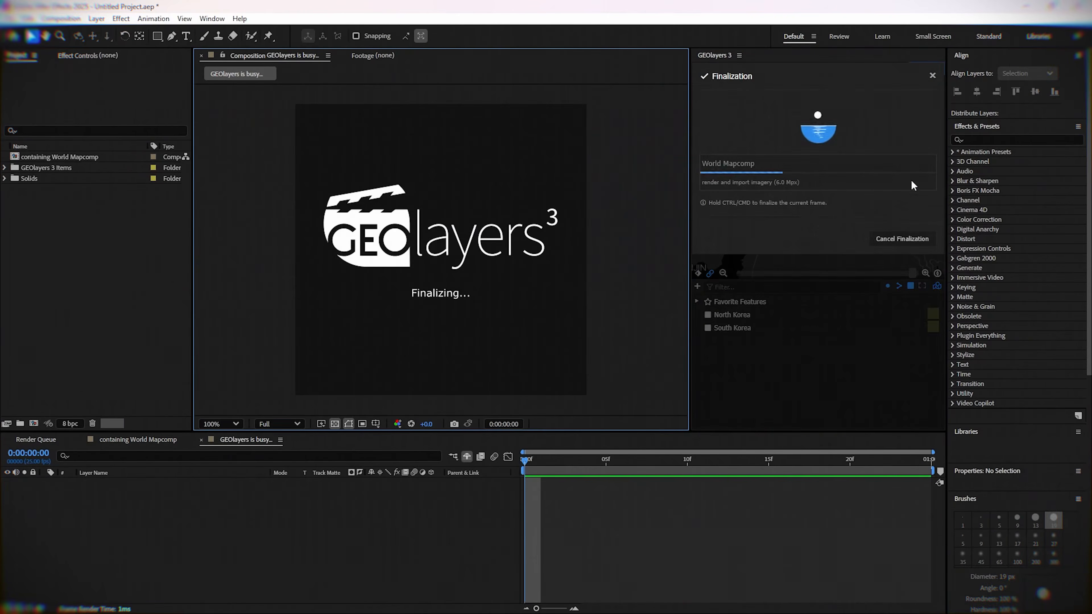
{"action": "left_click", "coordinate": [925, 232]}
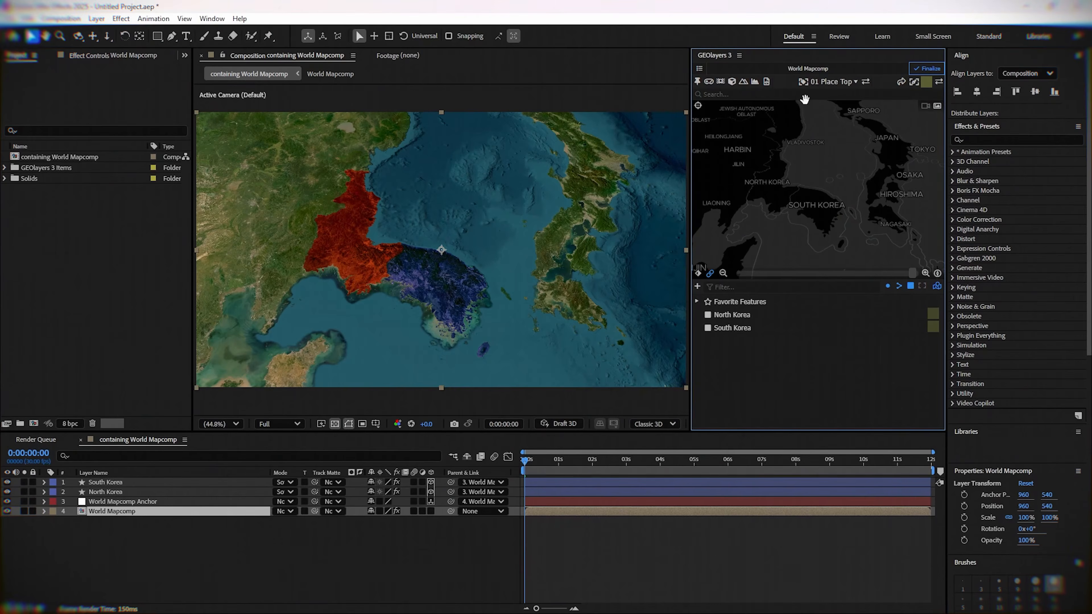
Switch the label template from 01 Place Top to Null Layer.
{"action": "left_click", "coordinate": [851, 85]}
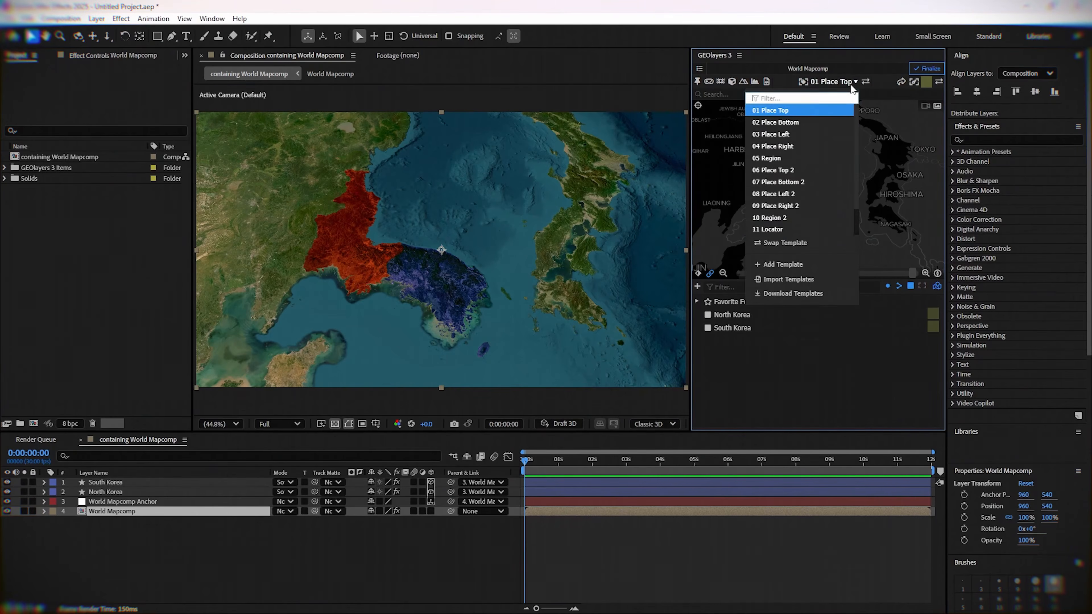
{"action": "scroll", "coordinate": [791, 241], "scroll_direction": "down", "scroll_amount": 4}
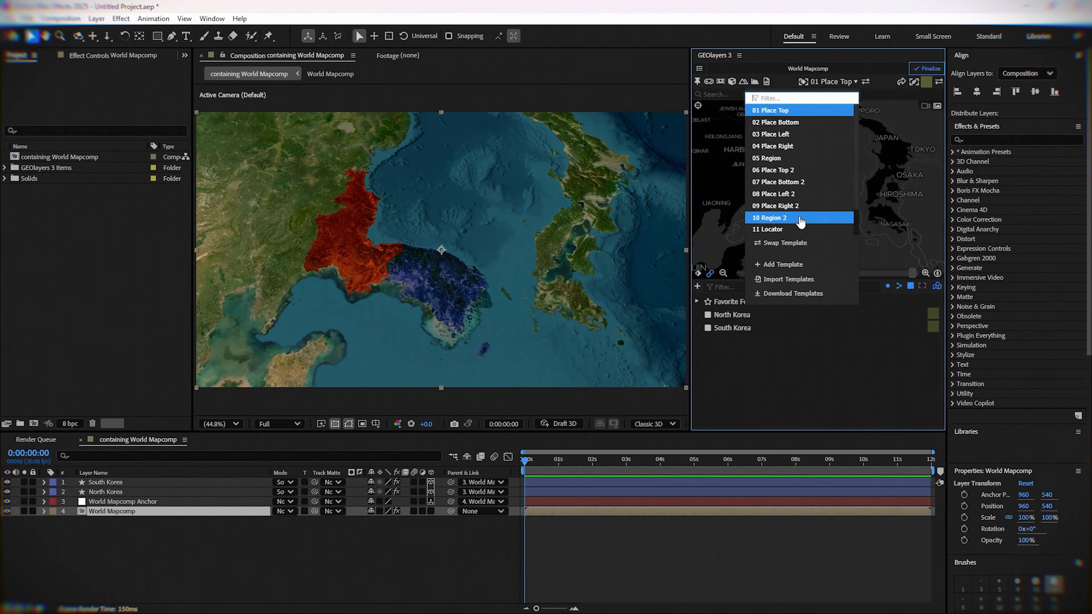
{"action": "left_click", "coordinate": [775, 227]}
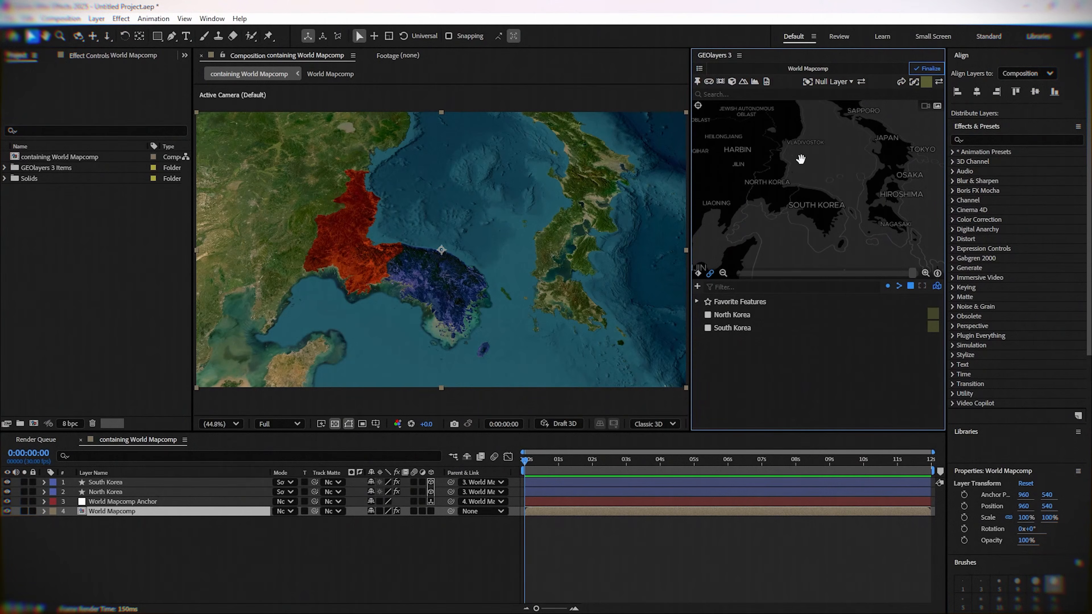
Search the map features for Pyongyang and add the city to the browser.
{"action": "left_click", "coordinate": [749, 95]}
{"action": "type", "text": "pyongyang"}
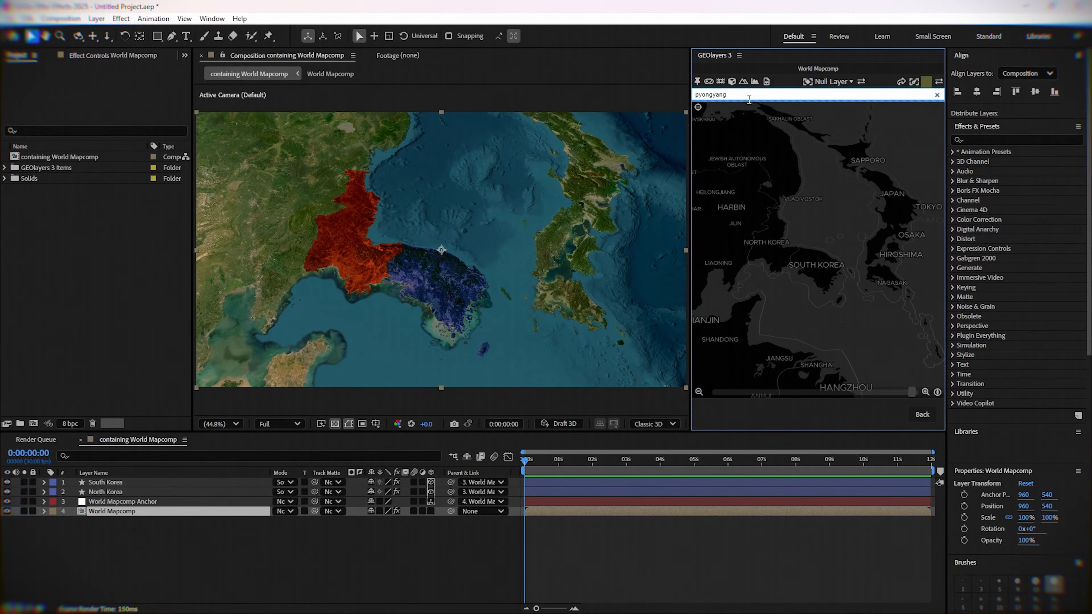
{"action": "key", "text": "Return"}
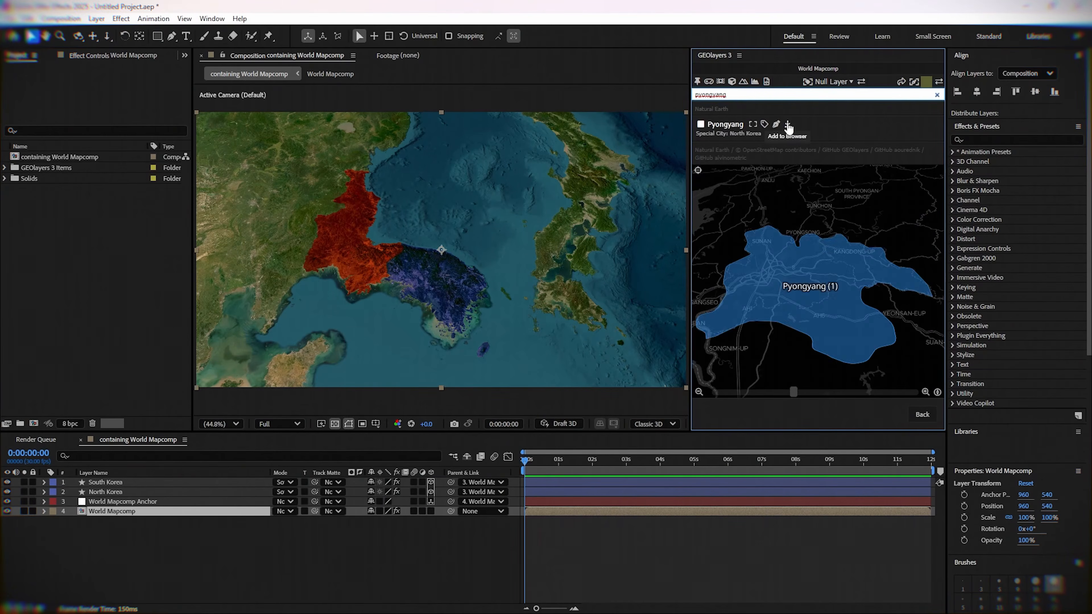
{"action": "left_click", "coordinate": [787, 125]}
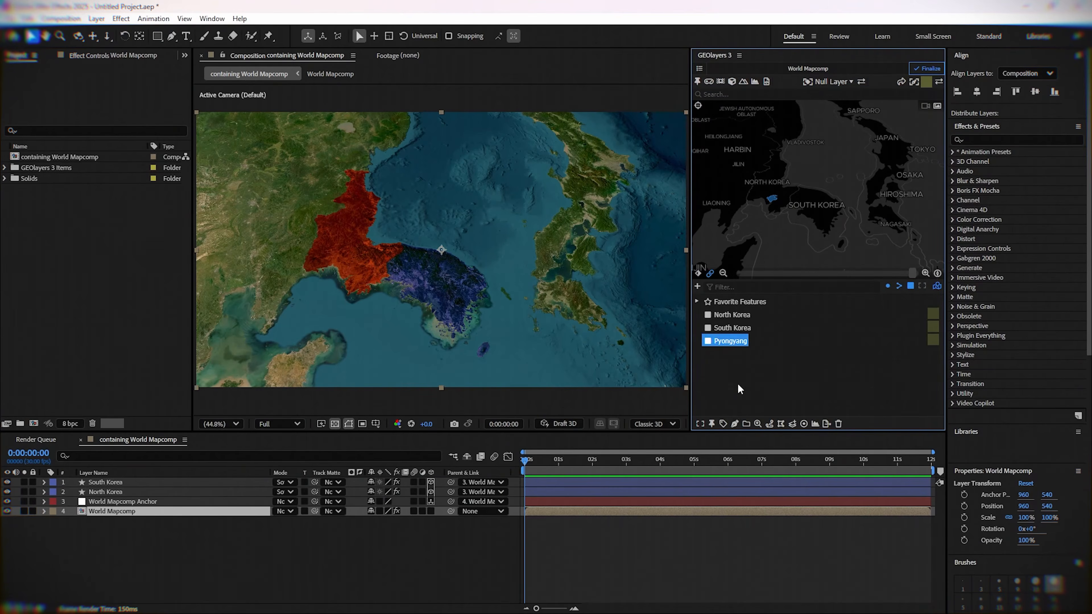
Add a null to the composition for the Pyongyang feature.
{"action": "left_click", "coordinate": [722, 425]}
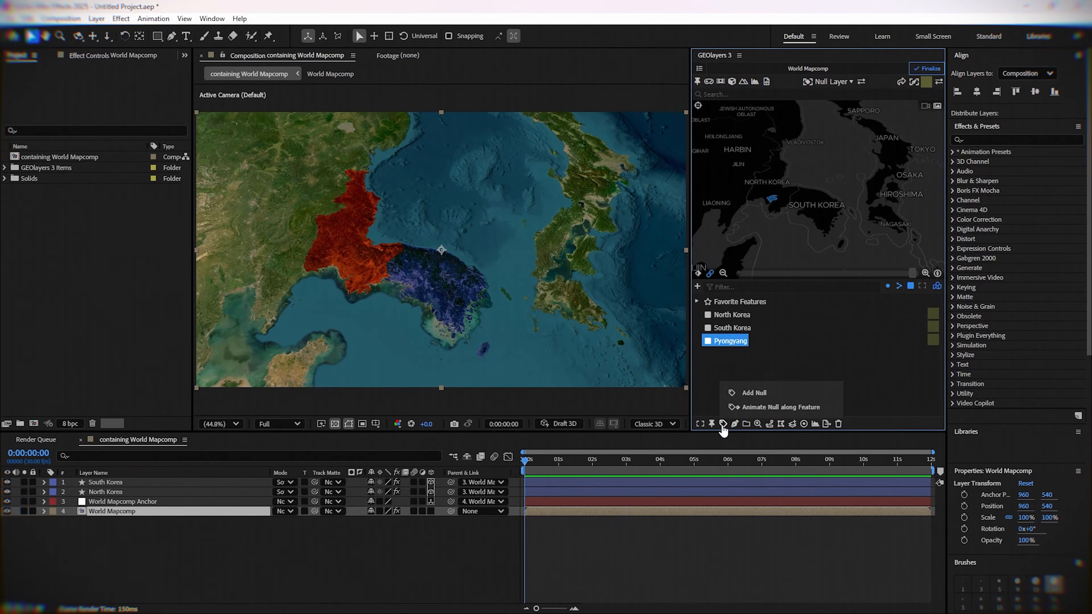
{"action": "left_click", "coordinate": [757, 389]}
{"action": "left_click", "coordinate": [349, 589]}
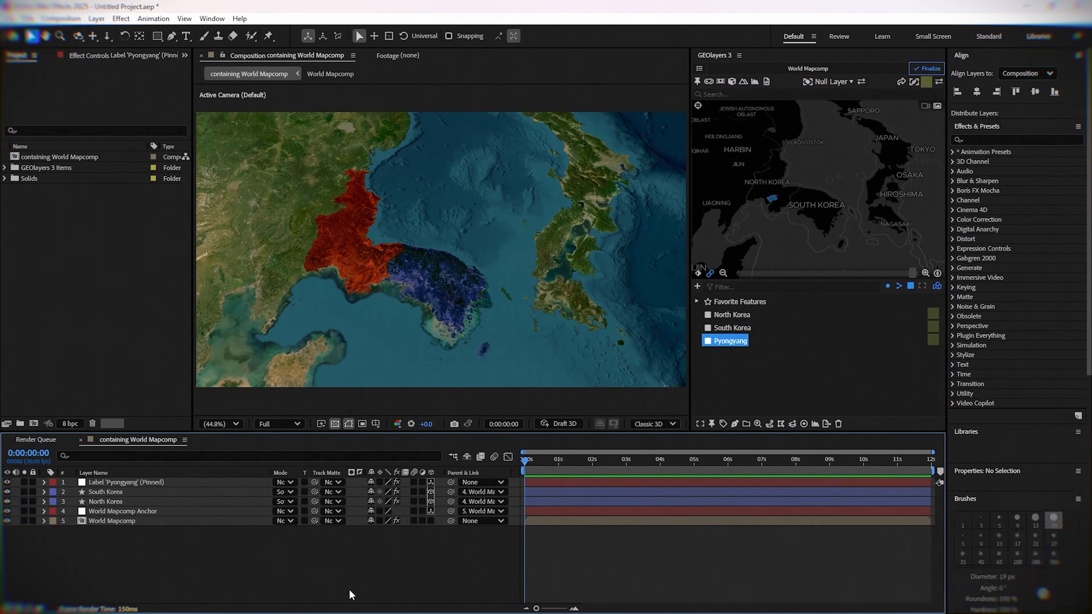
Change the label color of the pinned Pyongyang null layer to Yellow.
{"action": "left_click", "coordinate": [110, 482]}
{"action": "left_click", "coordinate": [52, 483]}
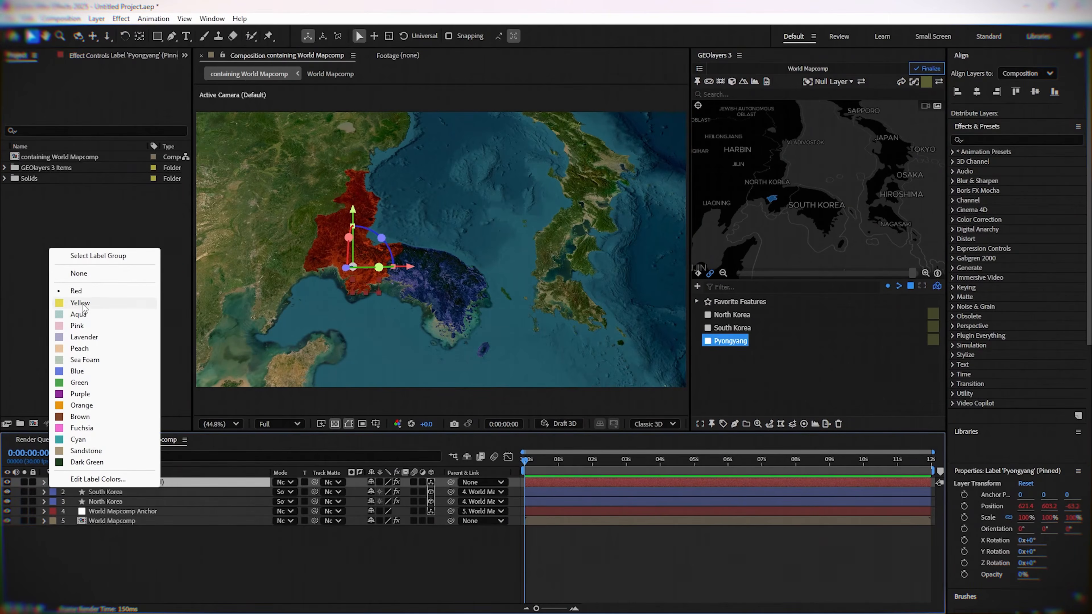
{"action": "left_click", "coordinate": [80, 303]}
{"action": "left_click", "coordinate": [340, 577]}
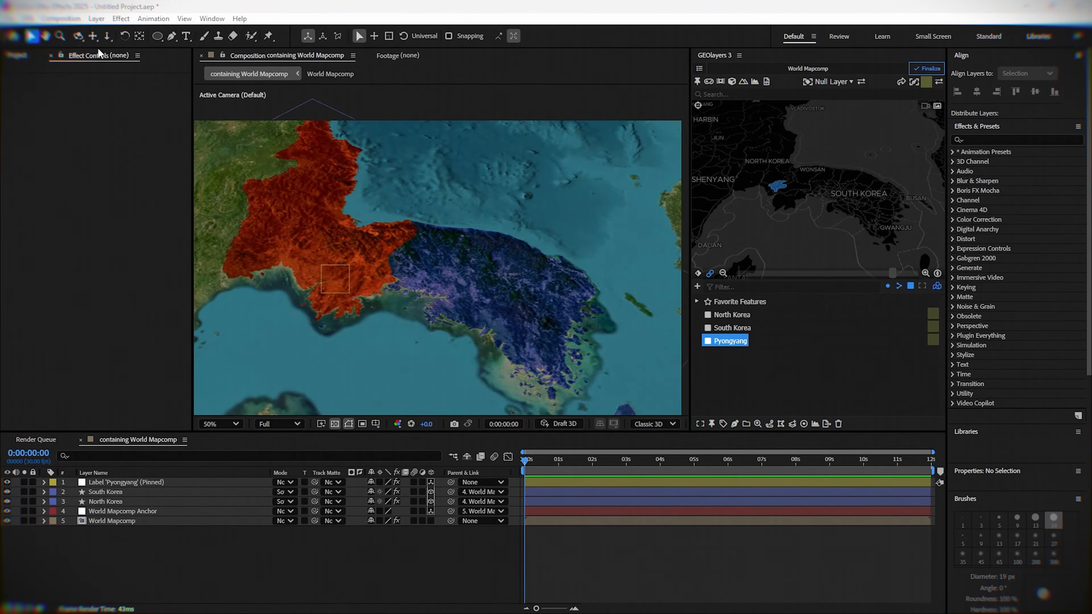
Draw a curved path with the Pen tool arching from North Korea's coast near Pyongyang to South Korea, and select its shape layer.
{"action": "left_click", "coordinate": [171, 35]}
{"action": "left_click", "coordinate": [284, 289]}
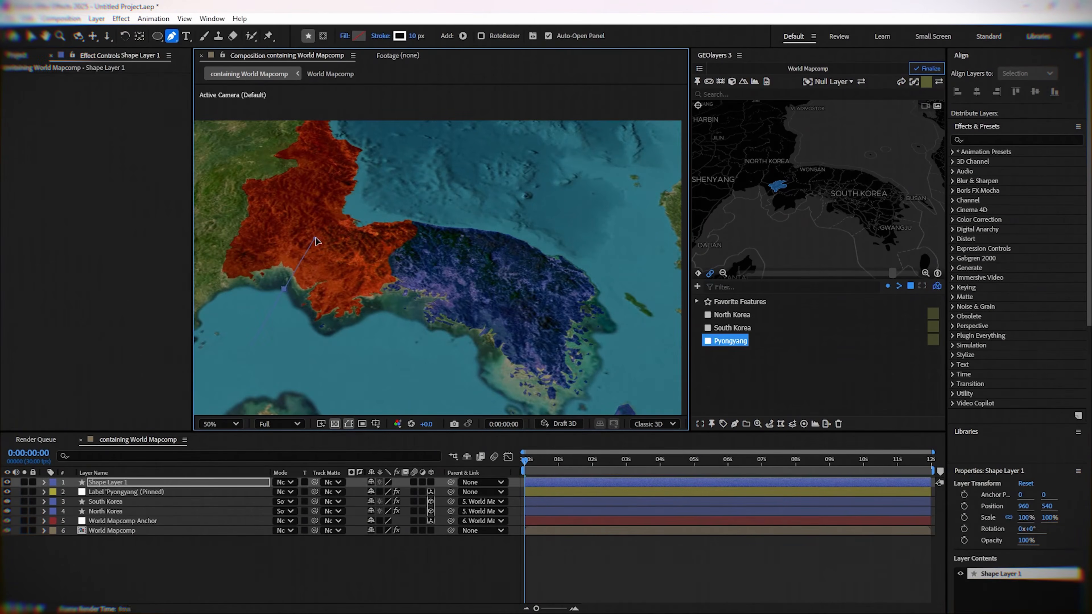
{"action": "left_click_drag", "start_coordinate": [316, 241], "coordinate": [319, 230]}
{"action": "left_click_drag", "start_coordinate": [509, 330], "coordinate": [533, 387]}
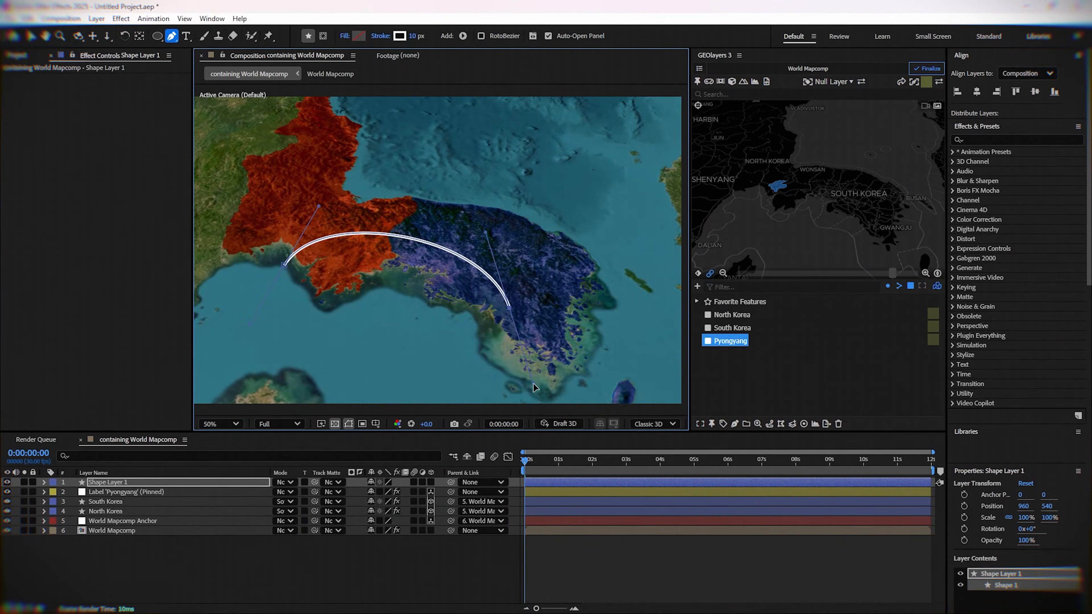
{"action": "left_click", "coordinate": [167, 559]}
{"action": "left_click", "coordinate": [93, 483]}
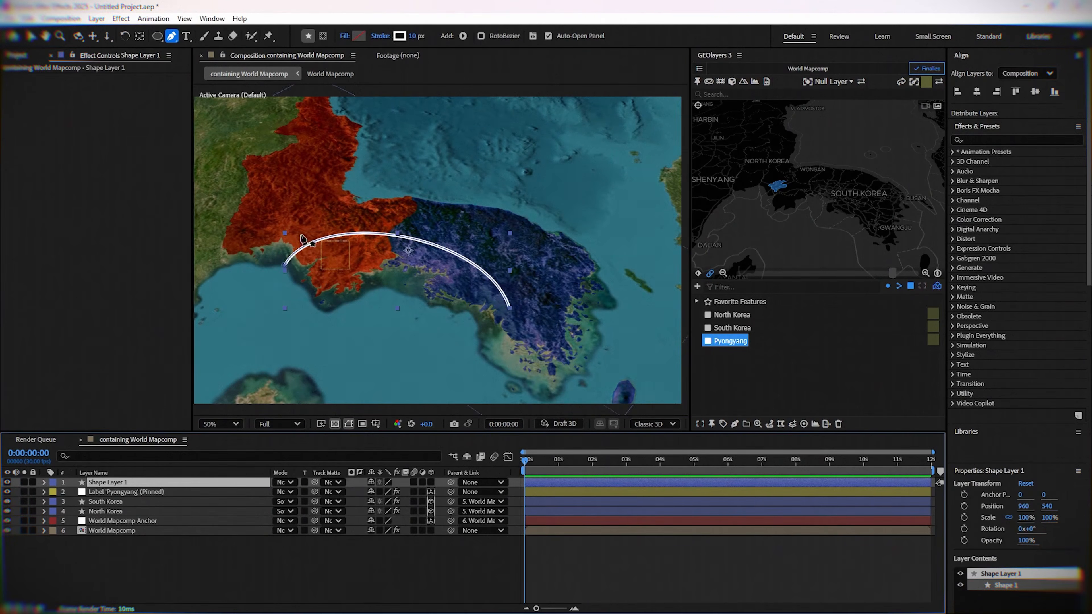
Move the curved path layer's anchor point to the path's starting end on the North Korean coast.
{"action": "scroll", "coordinate": [303, 240], "scroll_direction": "up", "scroll_amount": 1}
{"action": "key", "text": "space"}
{"action": "left_click_drag", "start_coordinate": [305, 276], "coordinate": [458, 251]}
{"action": "key", "text": "v"}
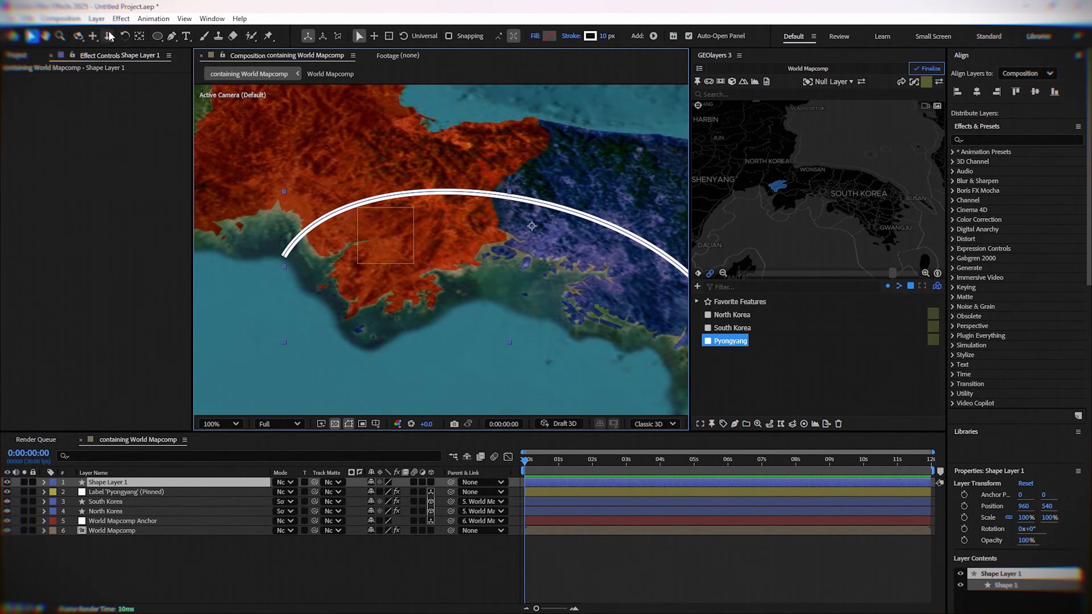
{"action": "left_click", "coordinate": [140, 36]}
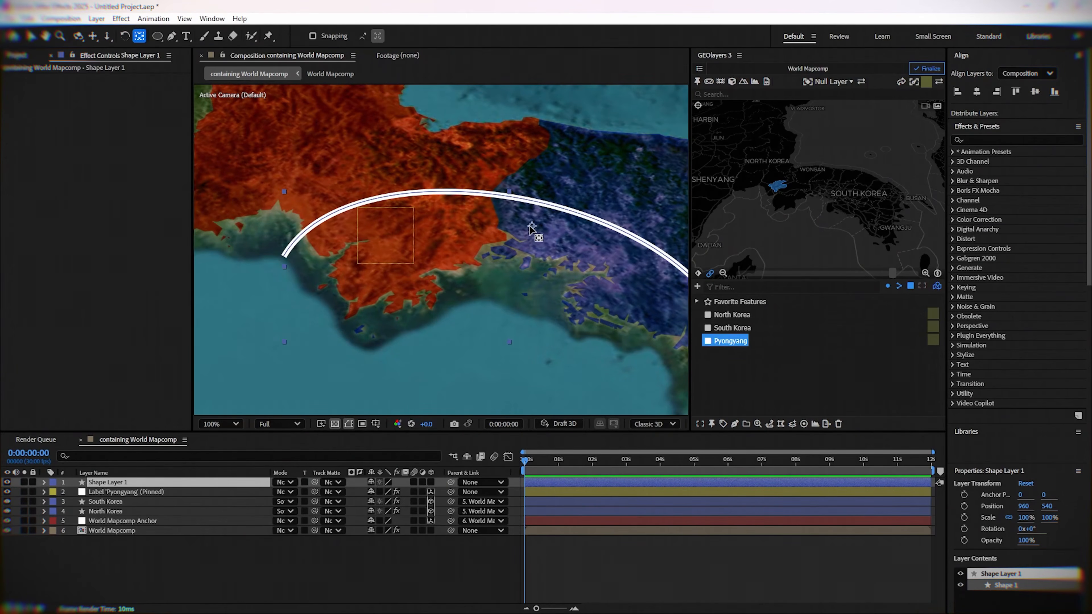
{"action": "left_click_drag", "start_coordinate": [531, 226], "coordinate": [281, 256]}
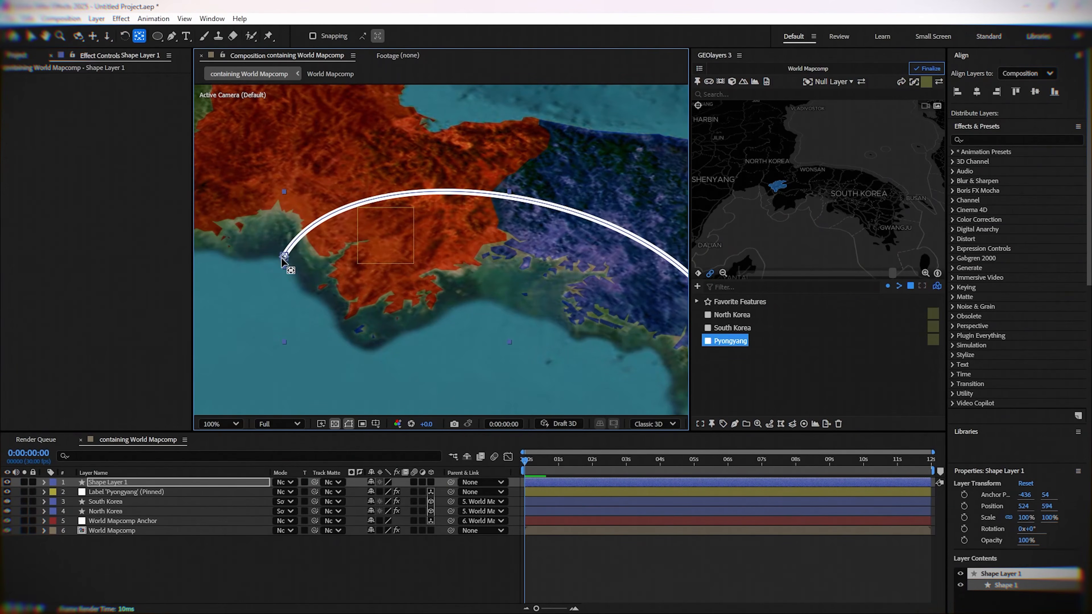
Turn the curved path's shape layer into a 3D layer and keep it selected.
{"action": "left_click_drag", "start_coordinate": [429, 245], "coordinate": [403, 261]}
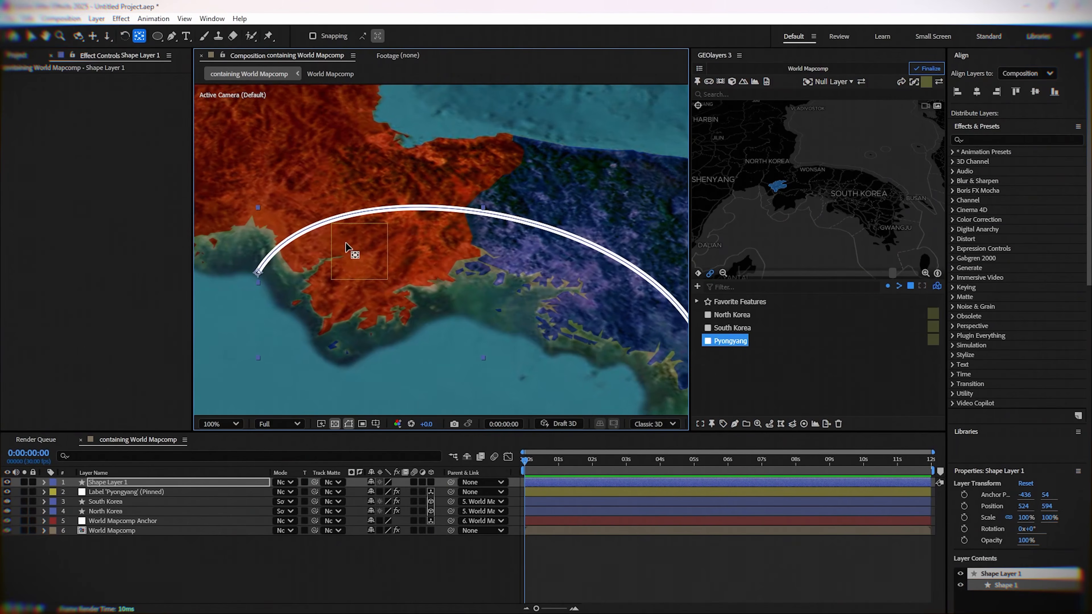
{"action": "left_click", "coordinate": [253, 572]}
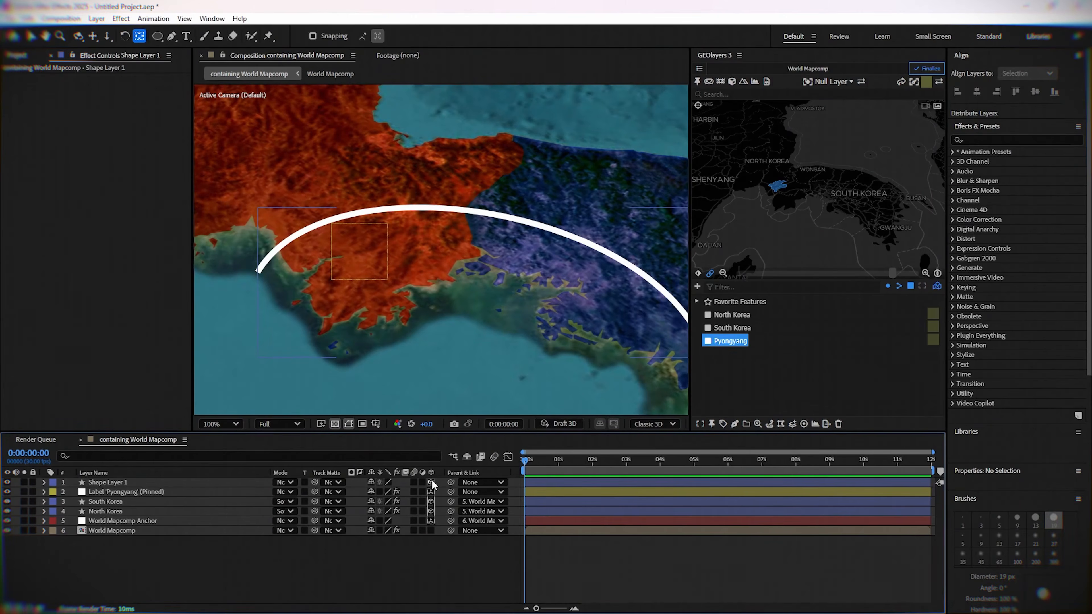
{"action": "left_click", "coordinate": [431, 483]}
{"action": "left_click", "coordinate": [185, 482]}
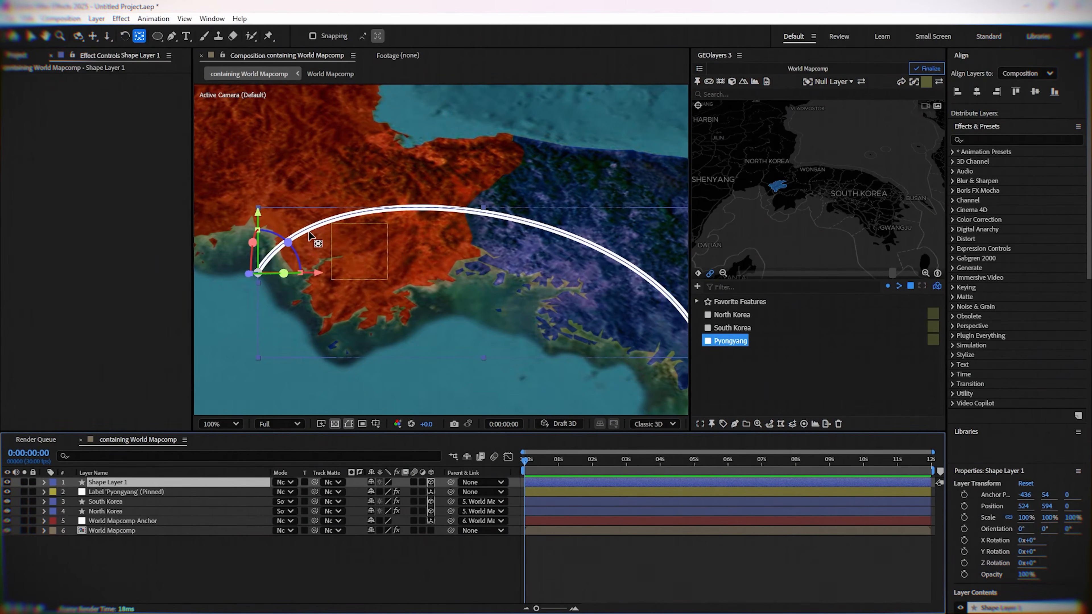
Move the curved path so its start sits on the Pyongyang null's corner, at a position of about 649.6, 507.4, 35.5.
{"action": "key", "text": "v"}
{"action": "left_click_drag", "start_coordinate": [305, 236], "coordinate": [374, 184]}
{"action": "scroll", "coordinate": [374, 184], "scroll_direction": "up", "scroll_amount": 2}
{"action": "scroll", "coordinate": [275, 244], "scroll_direction": "up", "scroll_amount": 4}
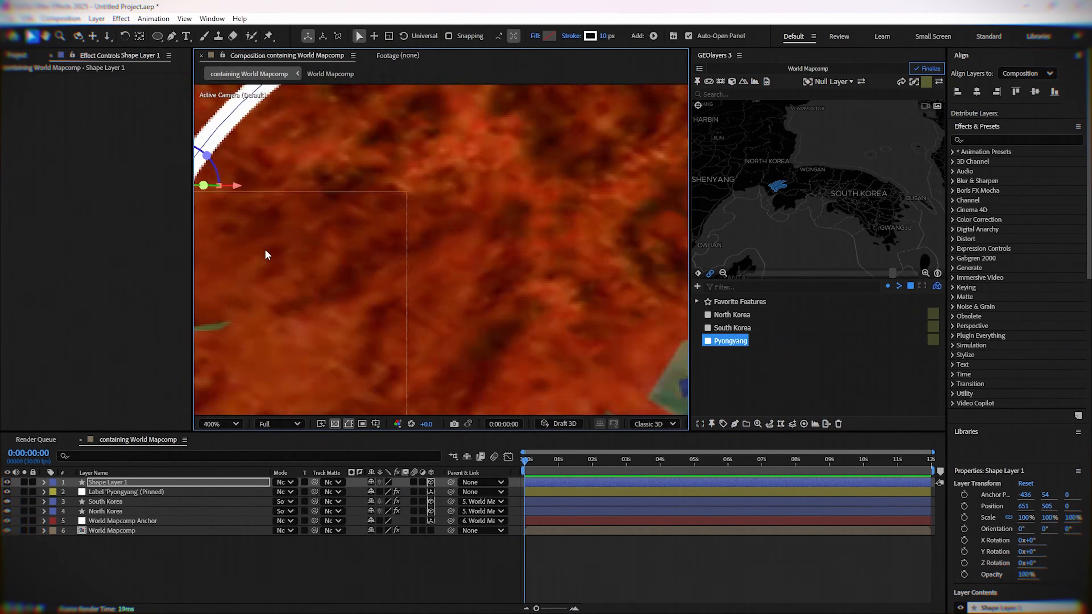
{"action": "left_click_drag", "start_coordinate": [304, 181], "coordinate": [375, 237]}
{"action": "scroll", "coordinate": [378, 242], "scroll_direction": "down", "scroll_amount": 4}
{"action": "left_click_drag", "start_coordinate": [561, 267], "coordinate": [522, 272]}
{"action": "left_click", "coordinate": [319, 576]}
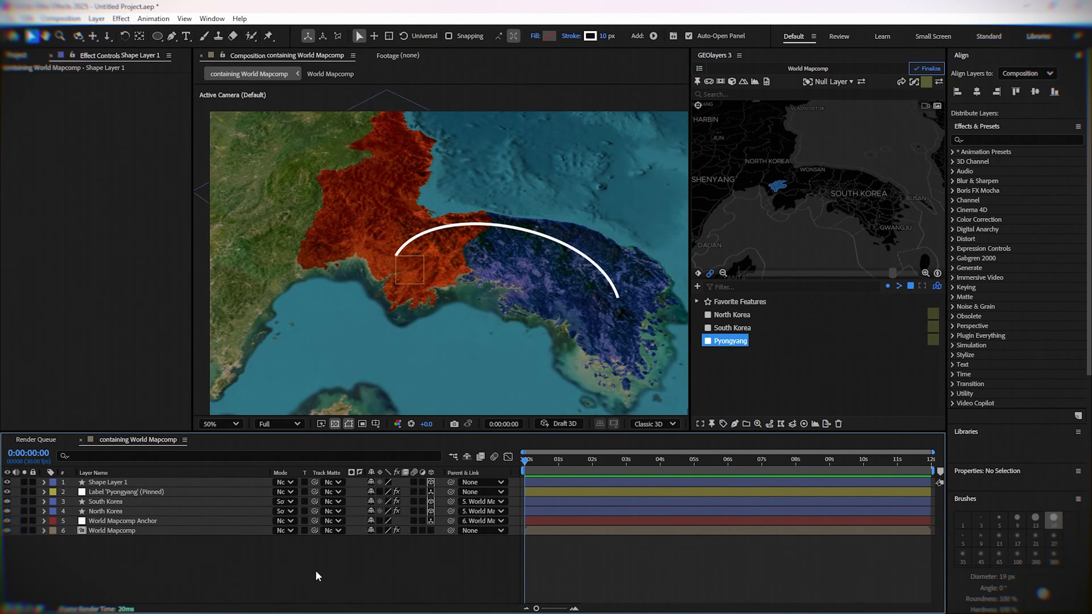
Add Trim Paths to the curved path's shape layer and expand its properties.
{"action": "left_click", "coordinate": [70, 482]}
{"action": "left_click", "coordinate": [44, 483]}
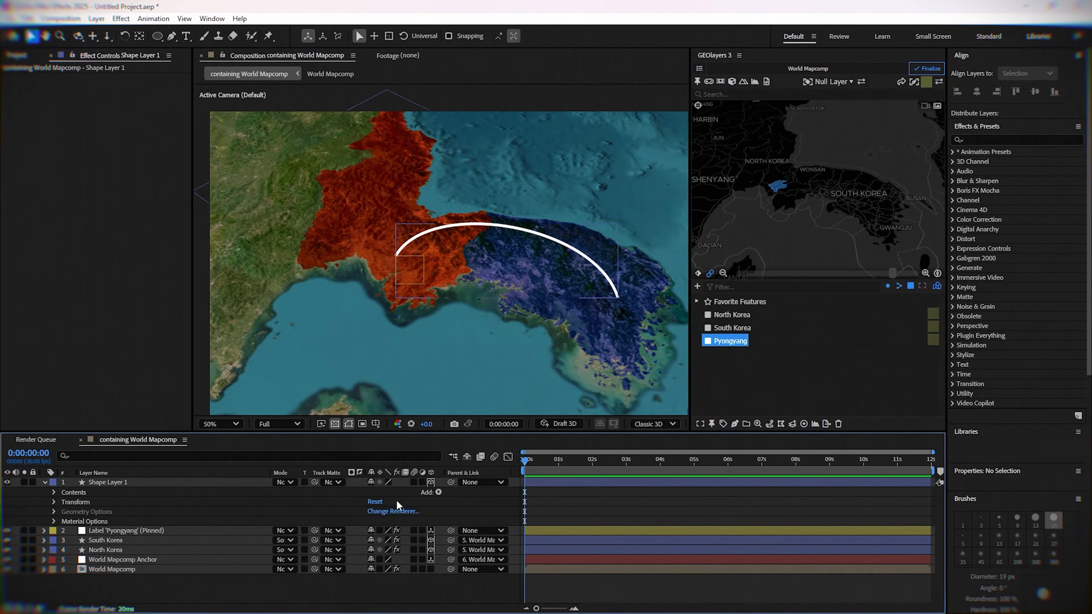
{"action": "left_click", "coordinate": [438, 492]}
{"action": "left_click", "coordinate": [485, 433]}
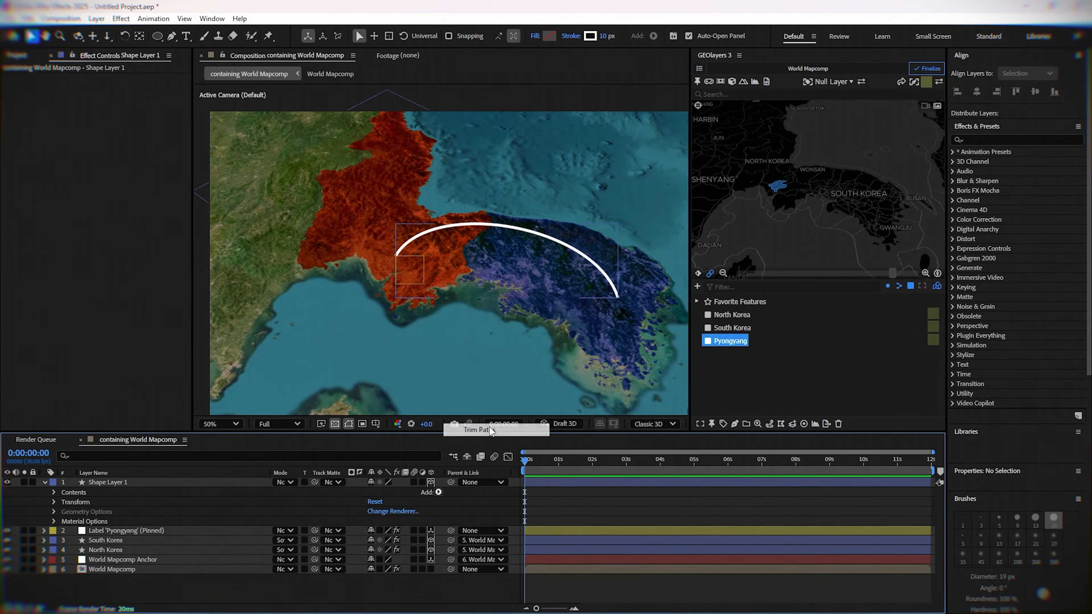
{"action": "left_click", "coordinate": [63, 512]}
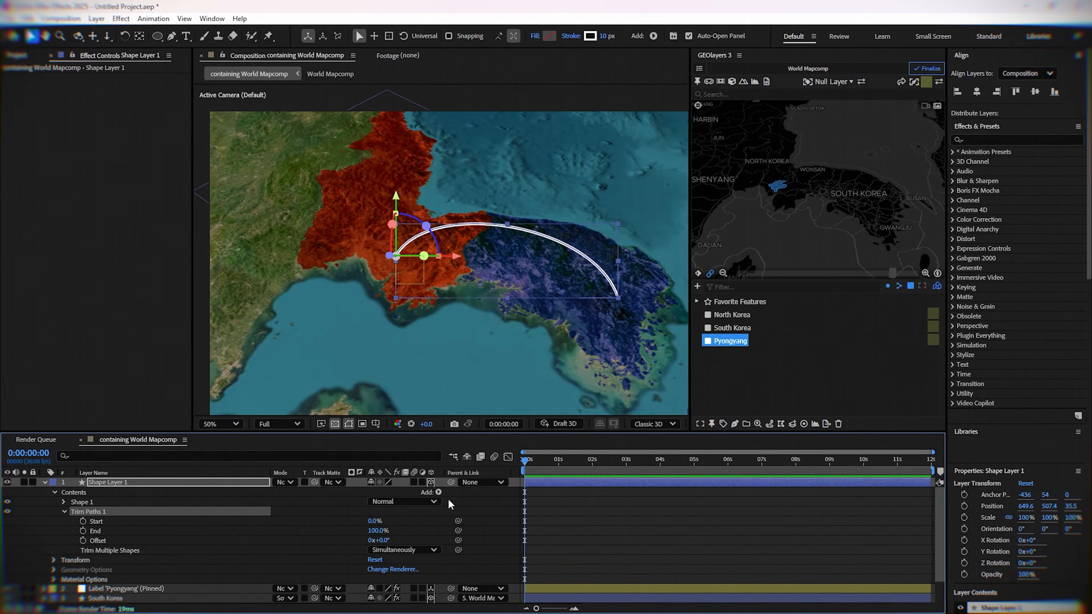
Keyframe the Trim Paths End value at 100% at 6 seconds and 0% at 0 seconds.
{"action": "left_click_drag", "start_coordinate": [679, 463], "coordinate": [730, 473]}
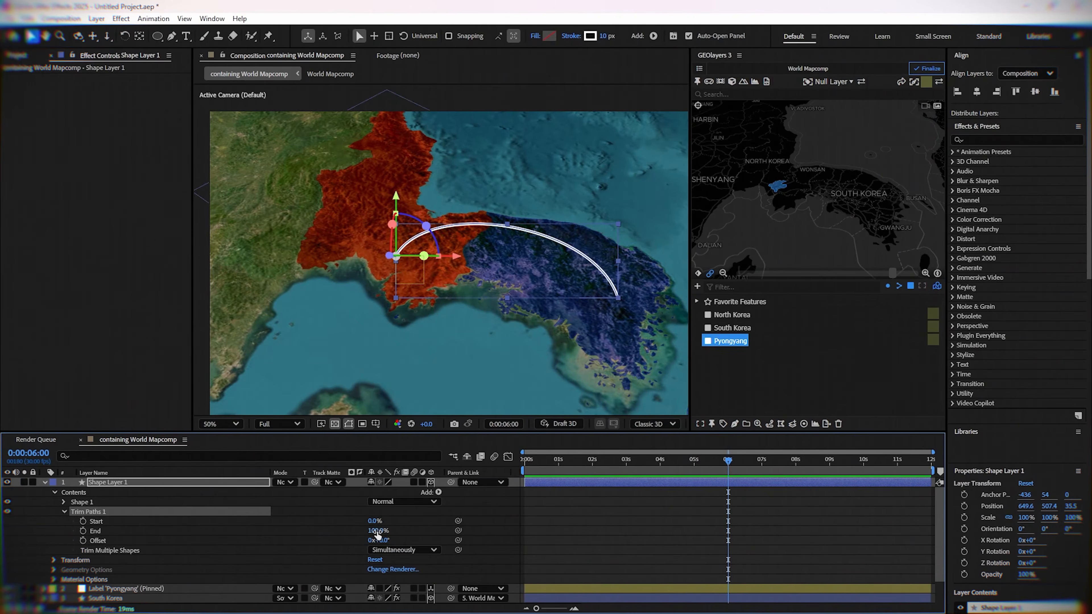
{"action": "left_click", "coordinate": [83, 530]}
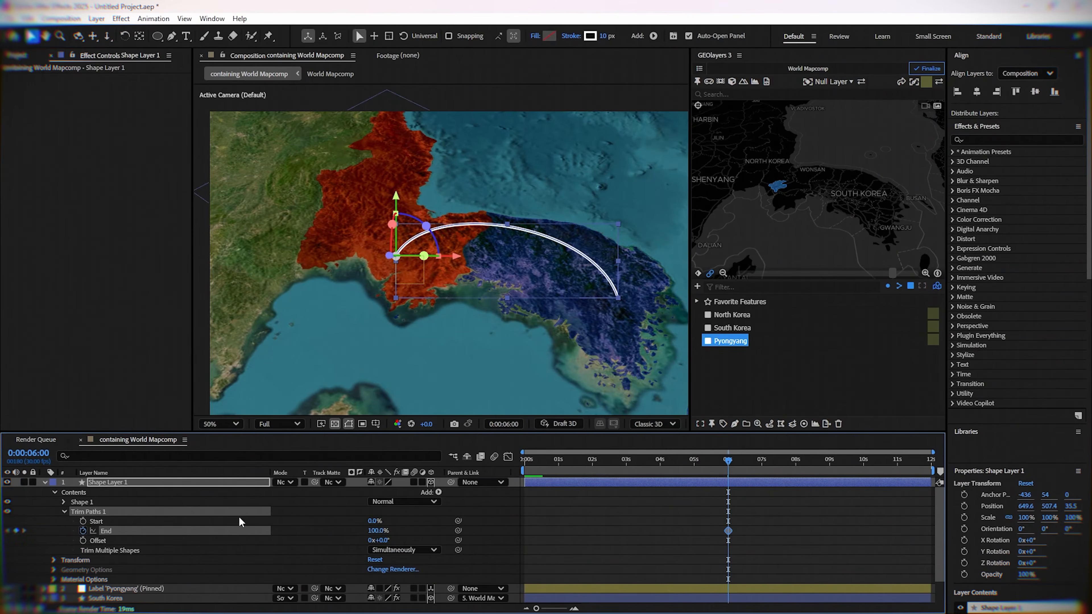
{"action": "left_click_drag", "start_coordinate": [584, 463], "coordinate": [525, 465]}
{"action": "left_click", "coordinate": [375, 531]}
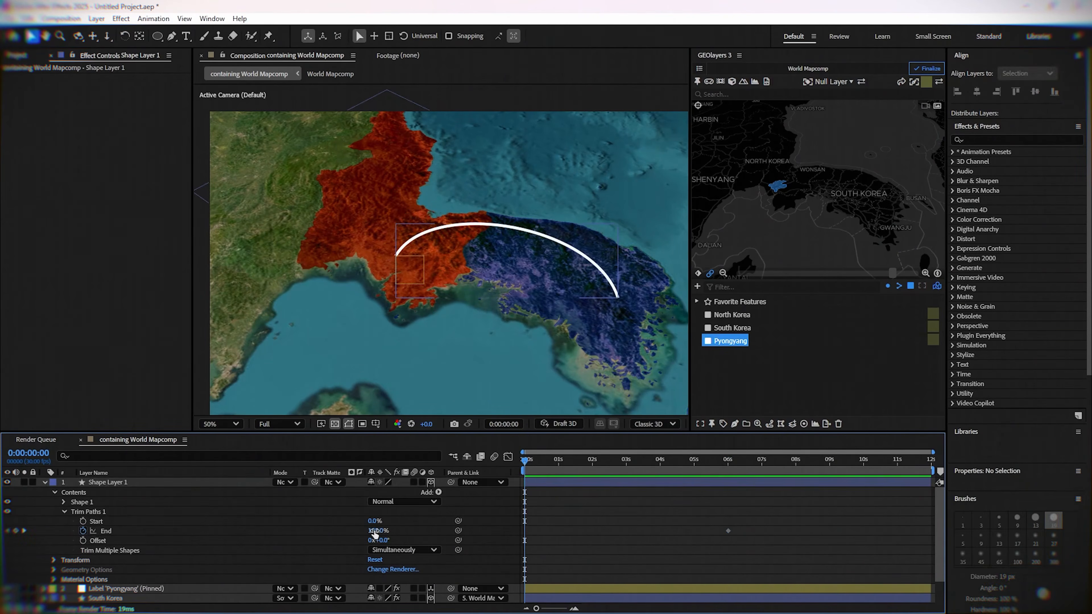
{"action": "key", "text": "Return"}
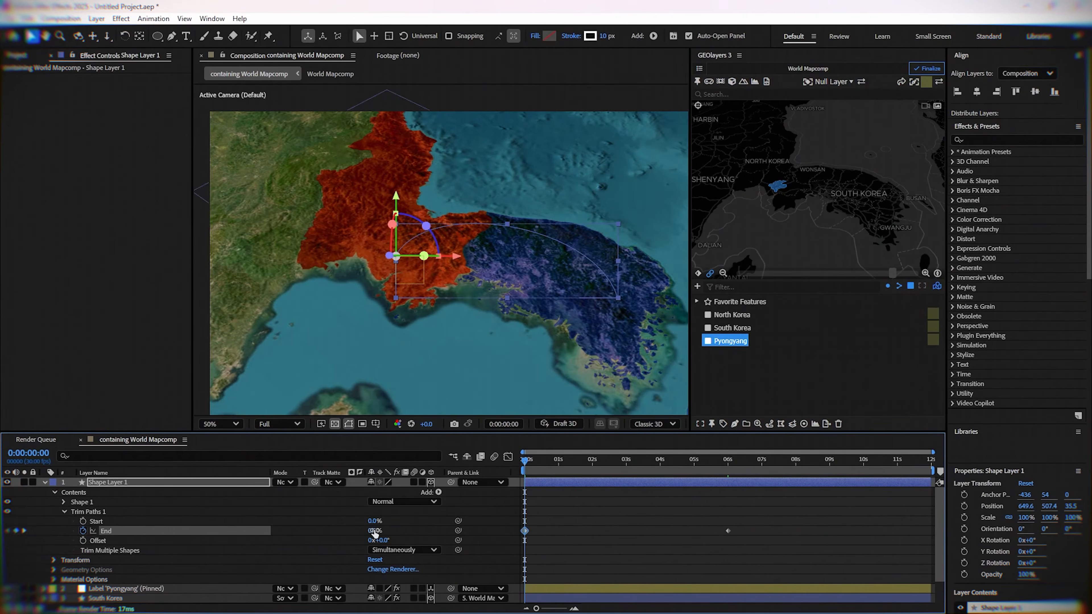
Apply Easy Ease to the first End keyframe, preview the path animation and leave the time at 0:00:03:26.
{"action": "right_click", "coordinate": [525, 531]}
{"action": "mouse_move", "coordinate": [572, 522]}
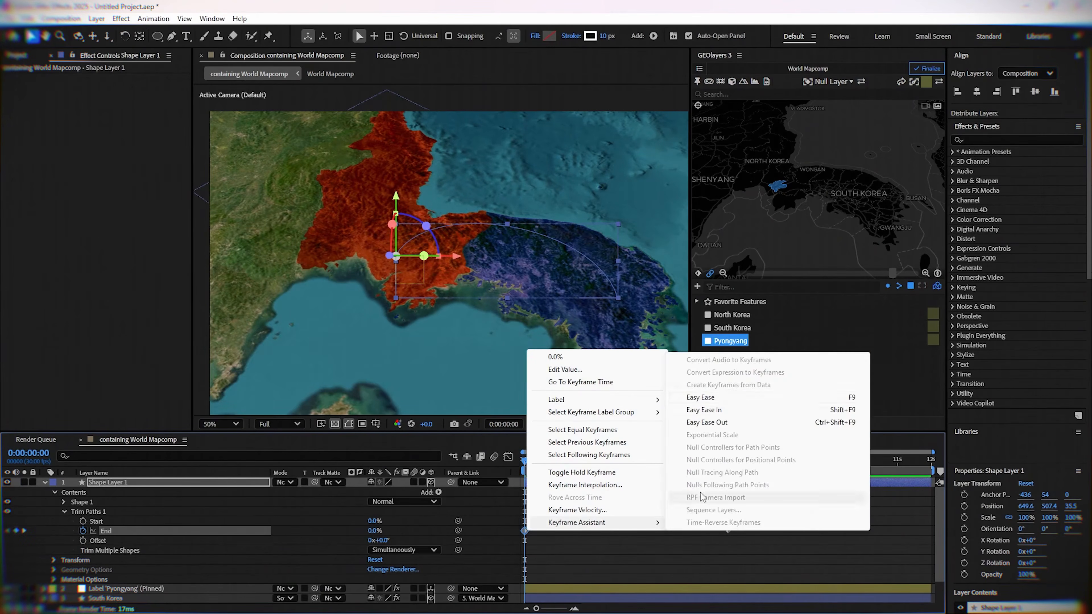
{"action": "left_click", "coordinate": [705, 397]}
{"action": "left_click", "coordinate": [640, 541]}
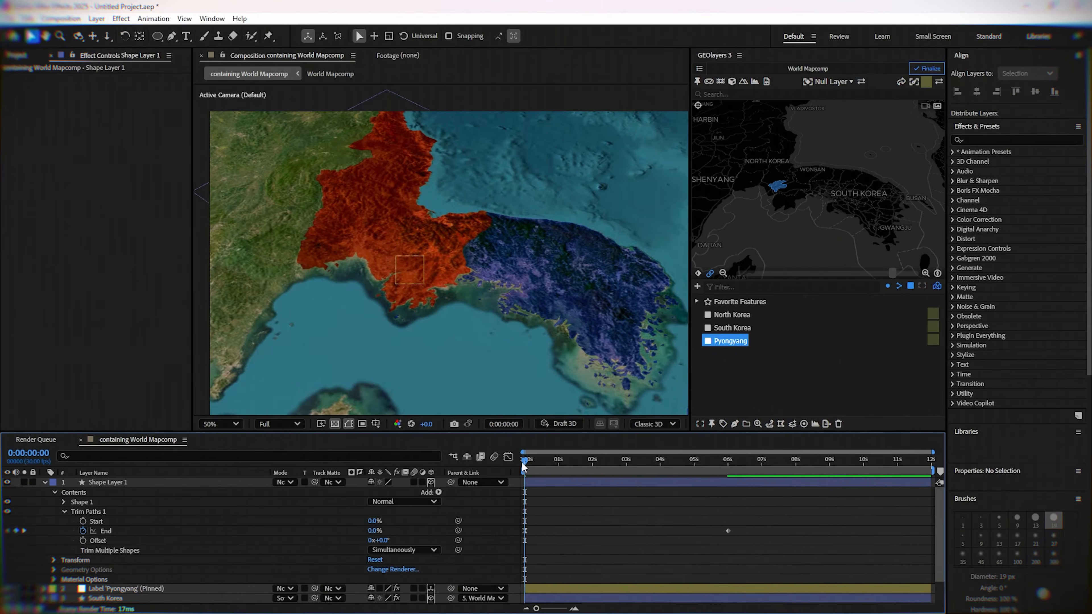
{"action": "key", "text": "space"}
{"action": "left_click_drag", "start_coordinate": [680, 469], "coordinate": [655, 499]}
Find the Turbulent Displace effect and apply it to the curved path's shape layer.
{"action": "left_click", "coordinate": [980, 139]}
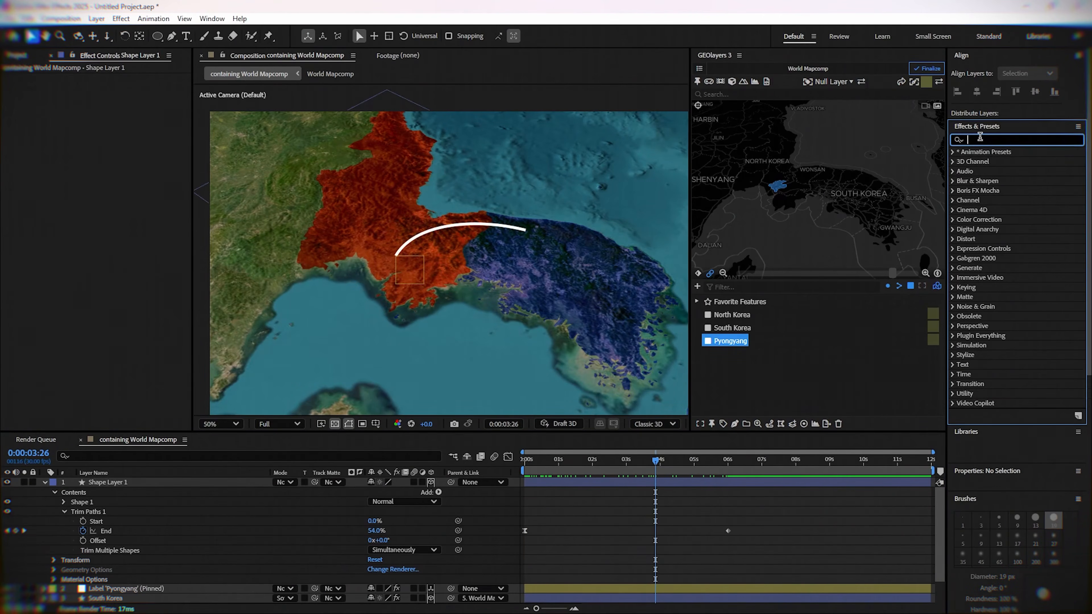
{"action": "type", "text": "turb"}
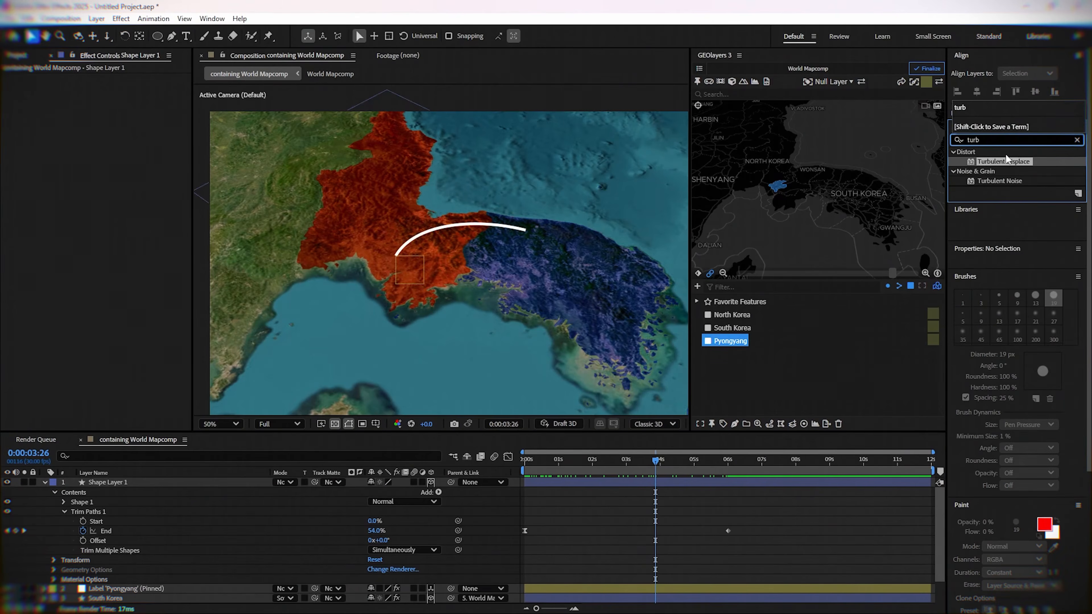
{"action": "left_click_drag", "start_coordinate": [1006, 159], "coordinate": [621, 485]}
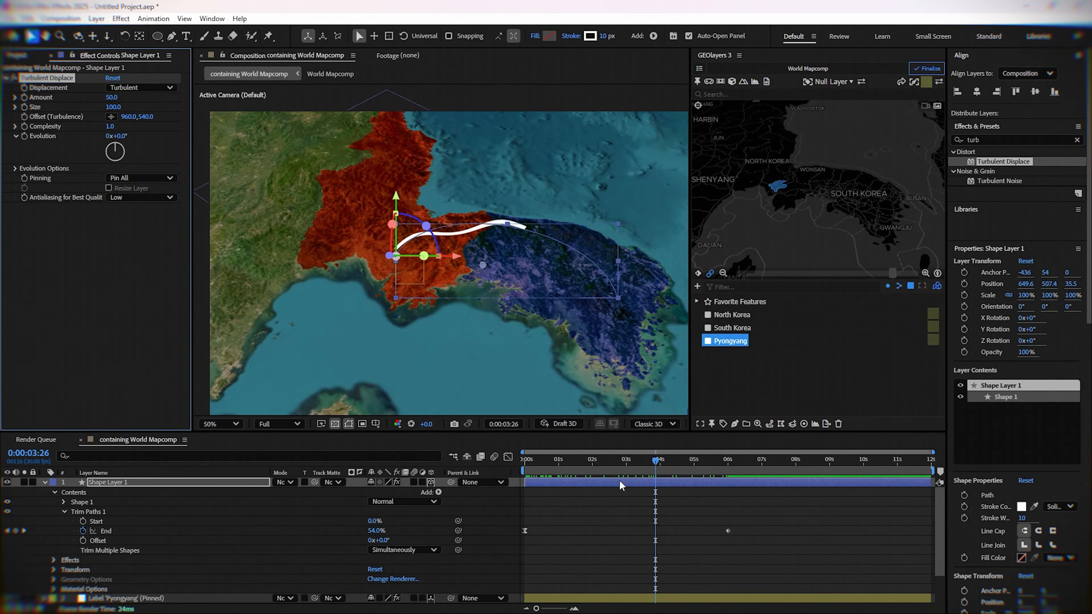
Set Turbulent Displace to a Size of 8 and a Complexity of 10.
{"action": "left_click", "coordinate": [114, 106]}
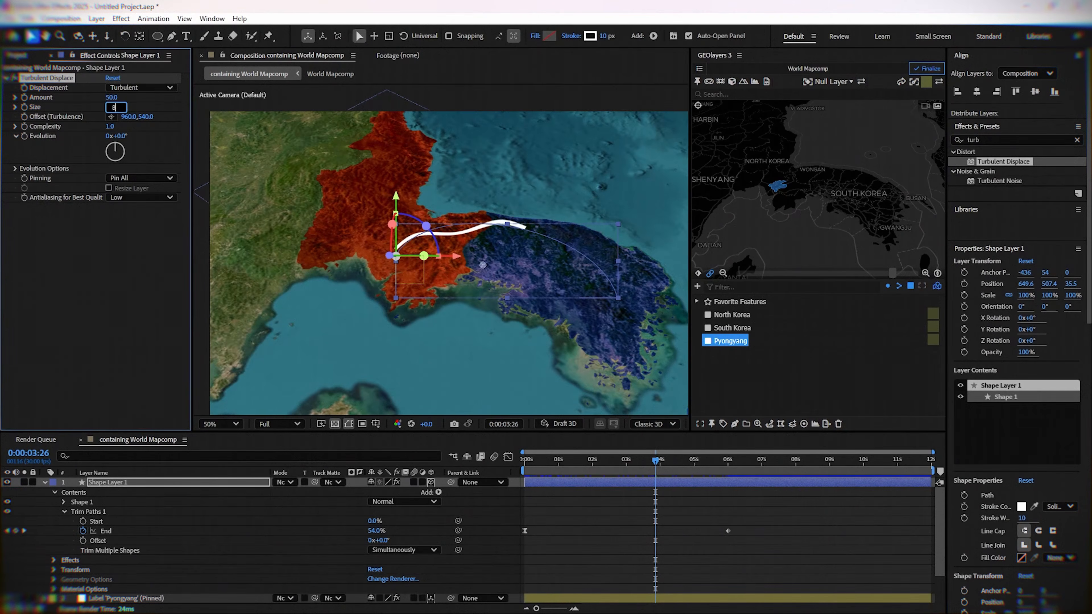
{"action": "left_click", "coordinate": [112, 125]}
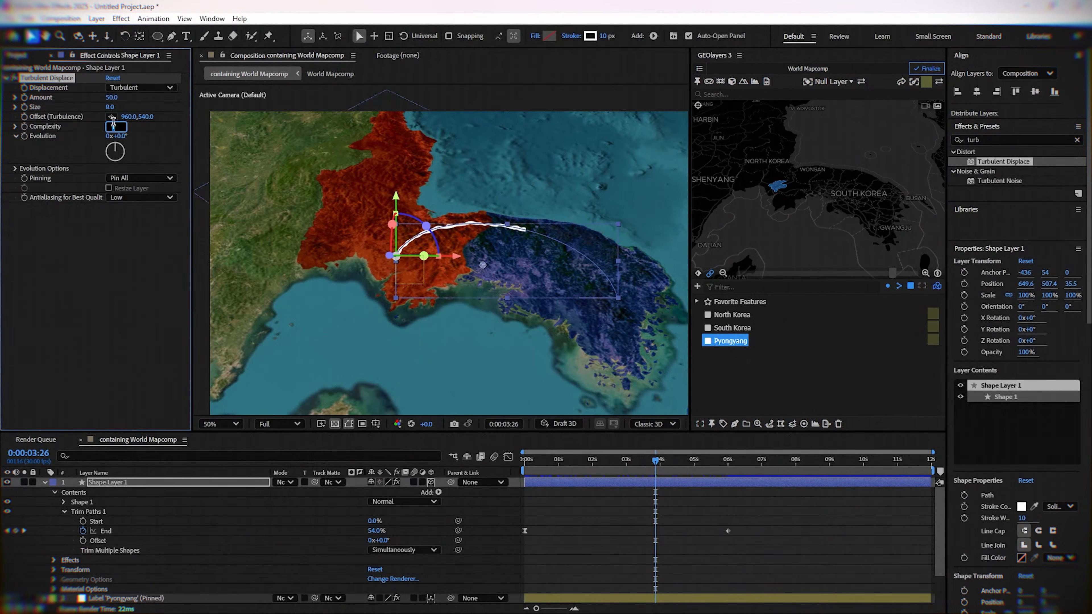
{"action": "key", "text": "Return"}
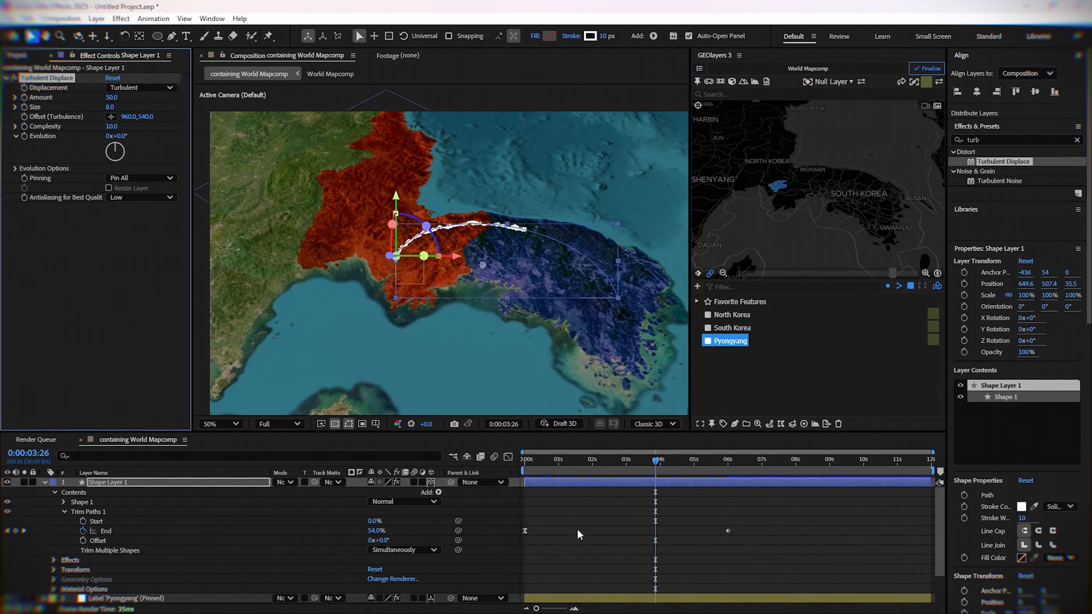
In the curved path's stroke Taper settings, set Start Length to 75% and End Length to 25%.
{"action": "left_click", "coordinate": [151, 492]}
{"action": "left_click", "coordinate": [64, 510]}
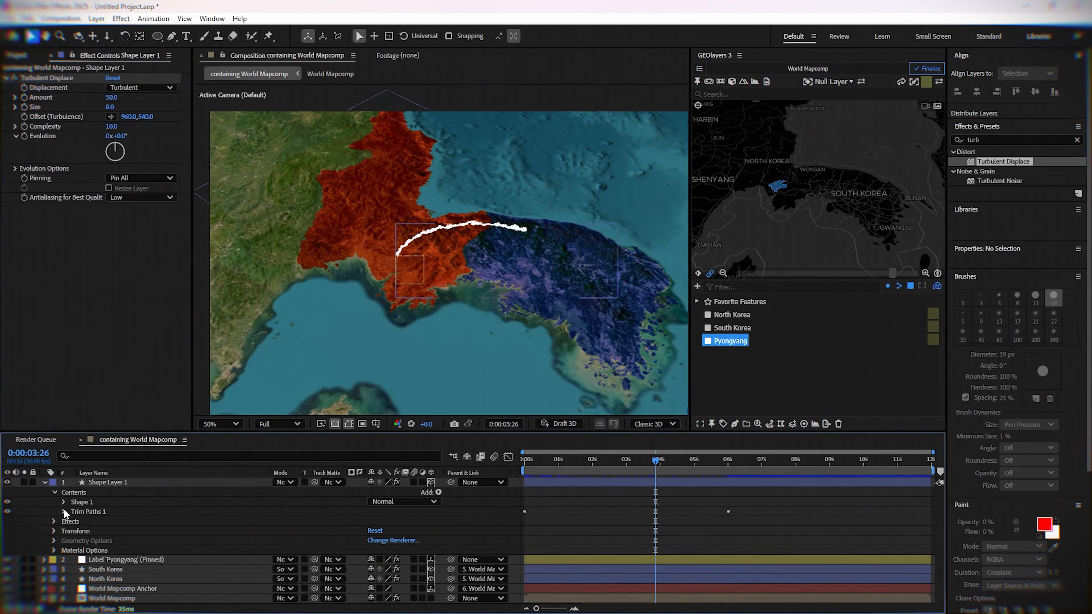
{"action": "left_click", "coordinate": [63, 502]}
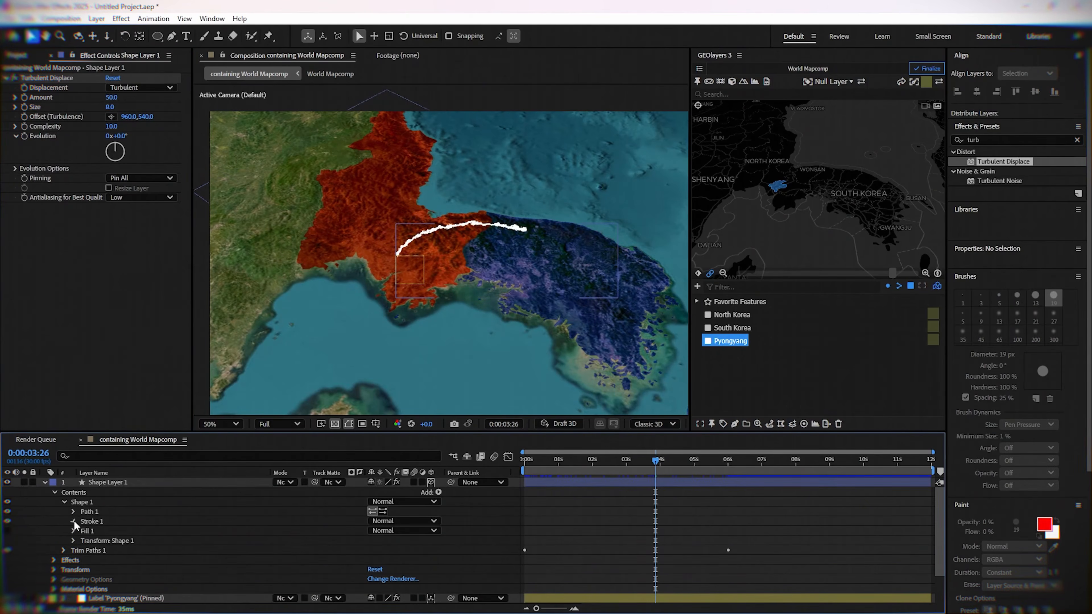
{"action": "left_click", "coordinate": [73, 520]}
{"action": "scroll", "coordinate": [154, 531], "scroll_direction": "down", "scroll_amount": 3}
{"action": "left_click", "coordinate": [82, 561]}
{"action": "scroll", "coordinate": [99, 546], "scroll_direction": "down", "scroll_amount": 5}
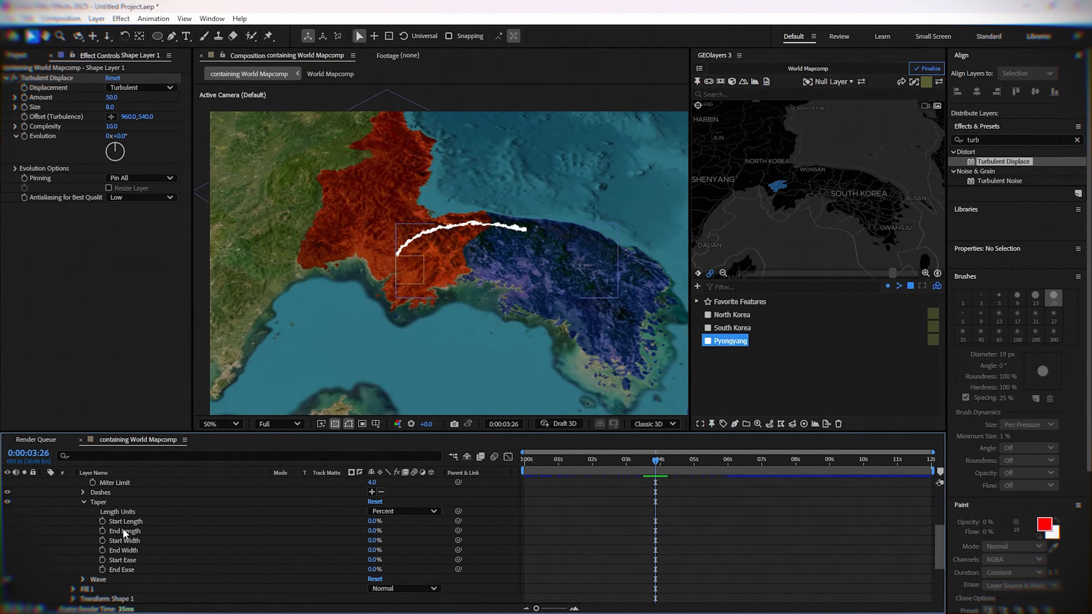
{"action": "left_click", "coordinate": [138, 521]}
{"action": "left_click_drag", "start_coordinate": [370, 522], "coordinate": [417, 521]}
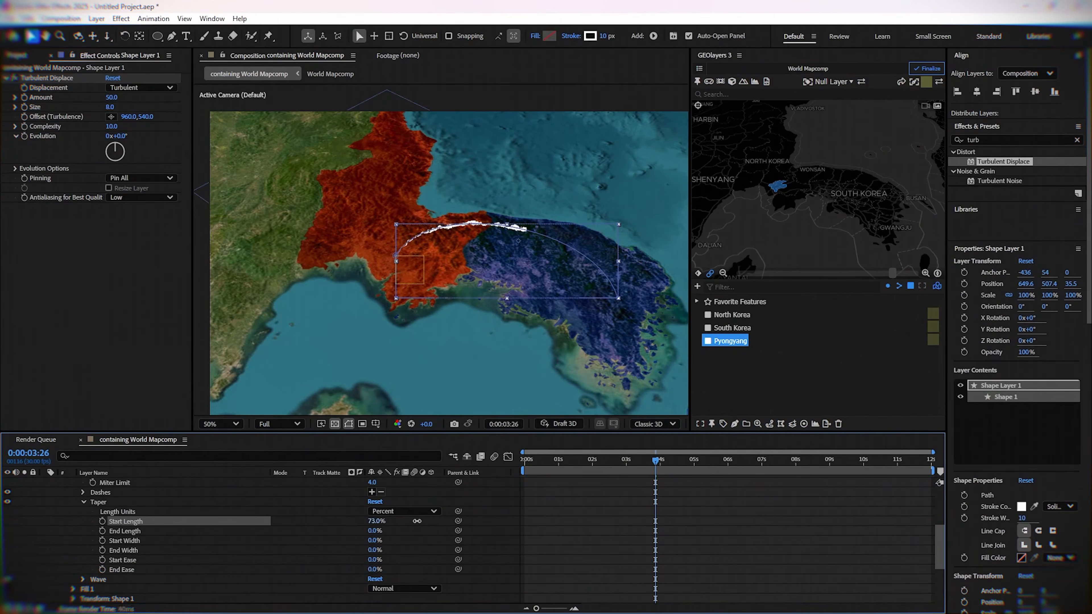
{"action": "left_click", "coordinate": [373, 522]}
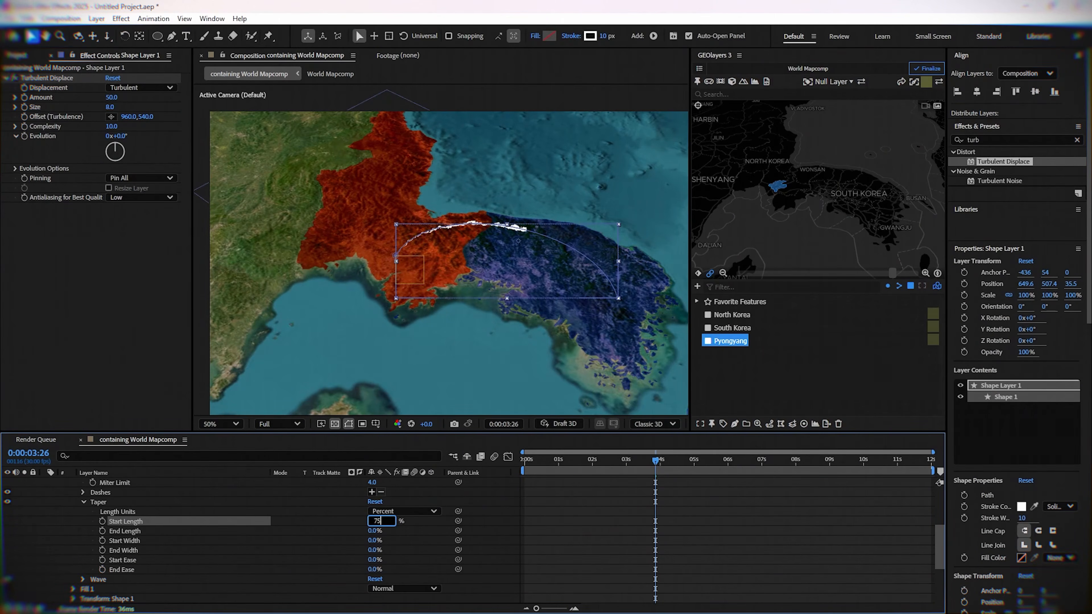
{"action": "type", "text": "75"}
{"action": "key", "text": "Tab"}
{"action": "type", "text": "25"}
{"action": "key", "text": "Tab"}
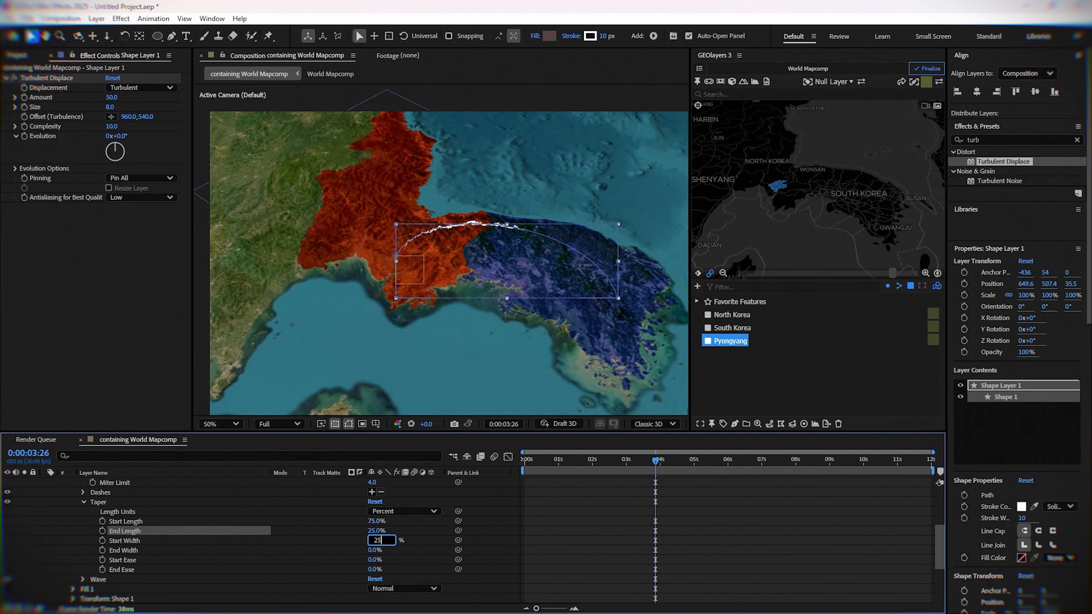
Set the stroke taper's Start Width to 25% and End Width to 70%.
{"action": "key", "text": "Tab"}
{"action": "type", "text": "70"}
{"action": "key", "text": "Return"}
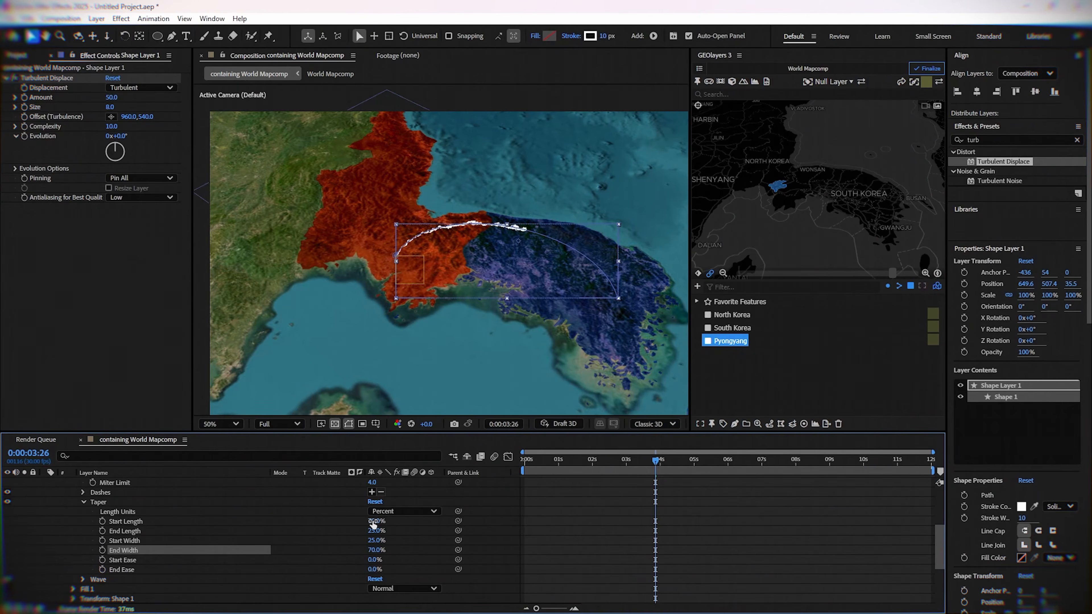
Scrub to 0:00:06:24 to review the tapered path drawing on, and collapse its layer properties.
{"action": "mouse_move", "coordinate": [596, 460]}
{"action": "left_mouse_down"}
{"action": "mouse_move", "coordinate": [602, 478]}
{"action": "mouse_move", "coordinate": [756, 492]}
{"action": "left_mouse_up"}
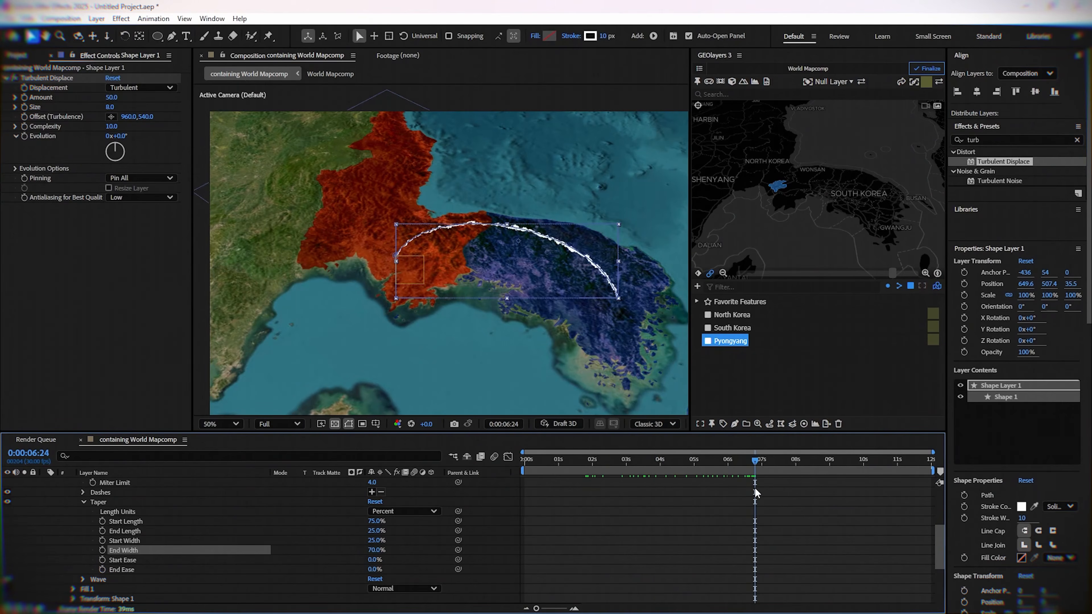
{"action": "left_click", "coordinate": [659, 543]}
{"action": "scroll", "coordinate": [649, 529], "scroll_direction": "up", "scroll_amount": 4}
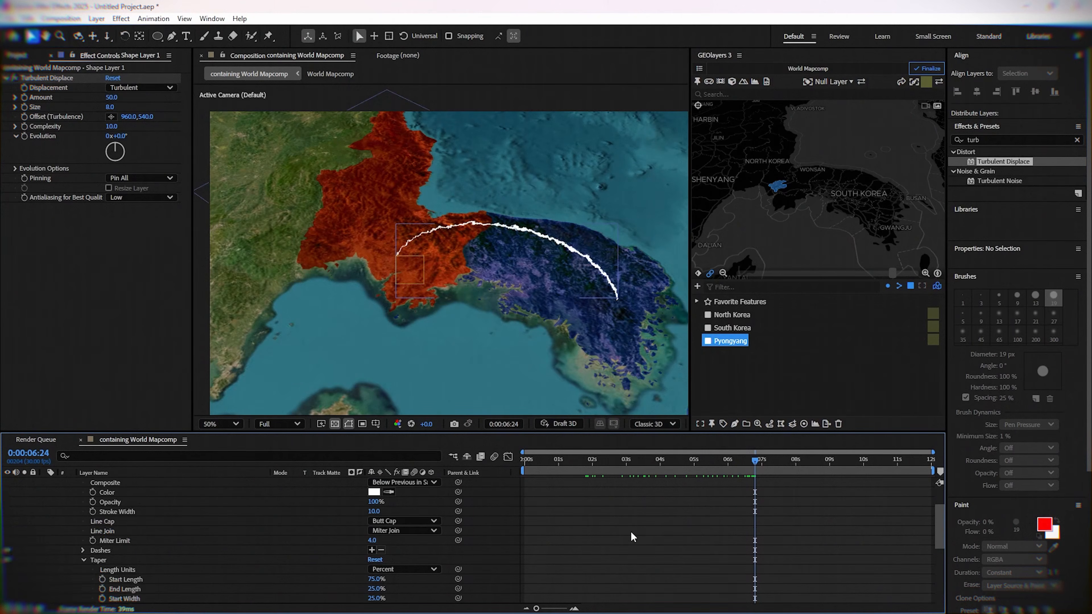
{"action": "left_click", "coordinate": [44, 482]}
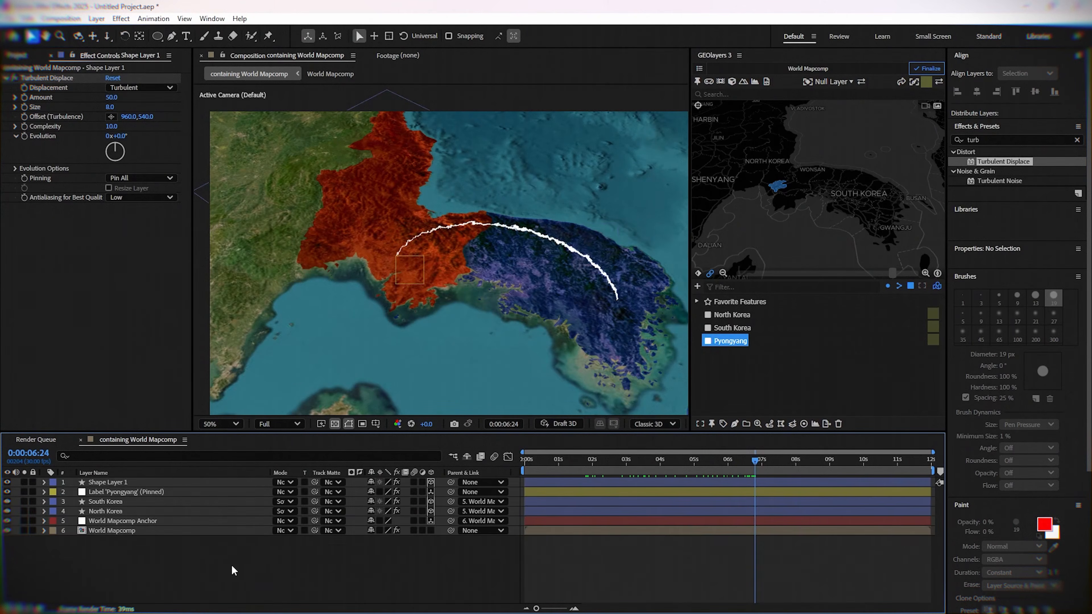
Draw a circle about 30 px in diameter with the Ellipse tool at the path's start by the Pyongyang null, and add a Fill.
{"action": "left_click", "coordinate": [159, 37]}
{"action": "left_click", "coordinate": [187, 61]}
{"action": "scroll", "coordinate": [372, 254], "scroll_direction": "up", "scroll_amount": 1}
{"action": "scroll", "coordinate": [466, 278], "scroll_direction": "up", "scroll_amount": 1}
{"action": "left_click_drag", "start_coordinate": [373, 261], "coordinate": [498, 331]}
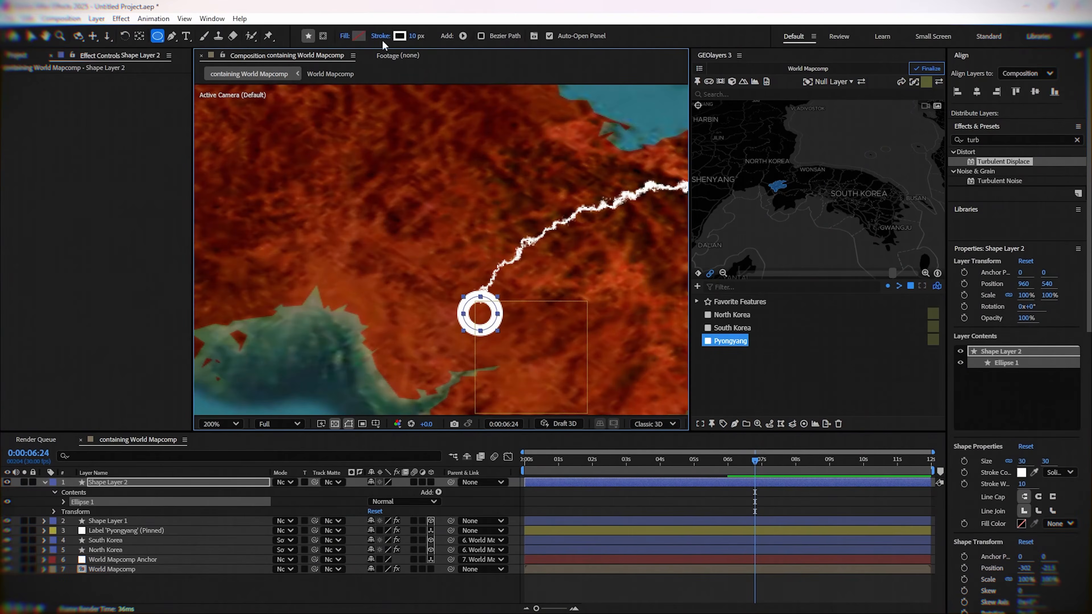
{"action": "left_click", "coordinate": [462, 36]}
{"action": "left_click", "coordinate": [515, 113]}
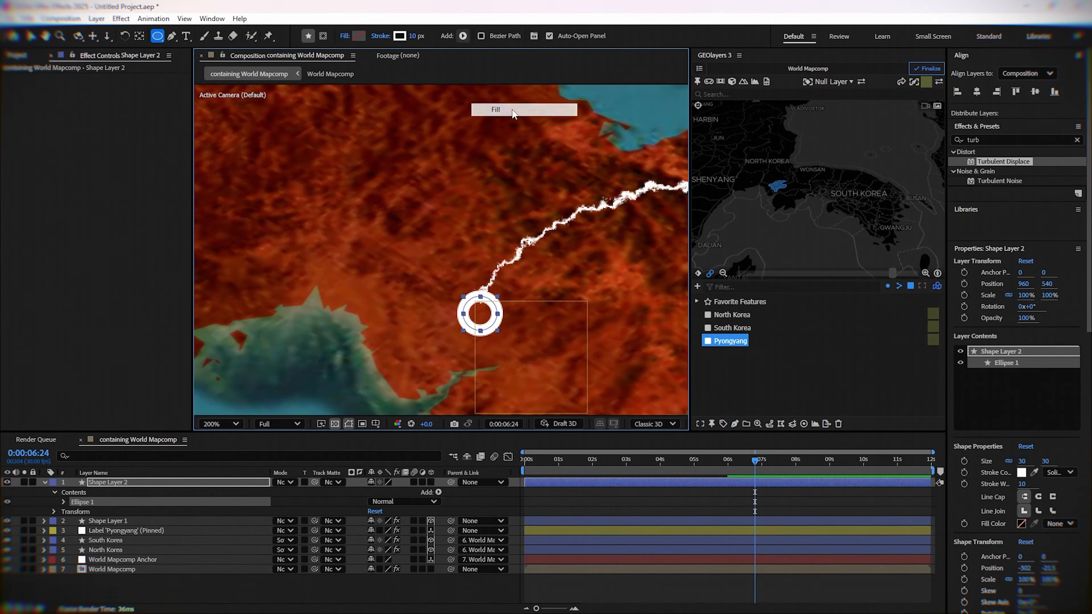
Give the circle a solid white fill and remove its stroke.
{"action": "left_click", "coordinate": [347, 37]}
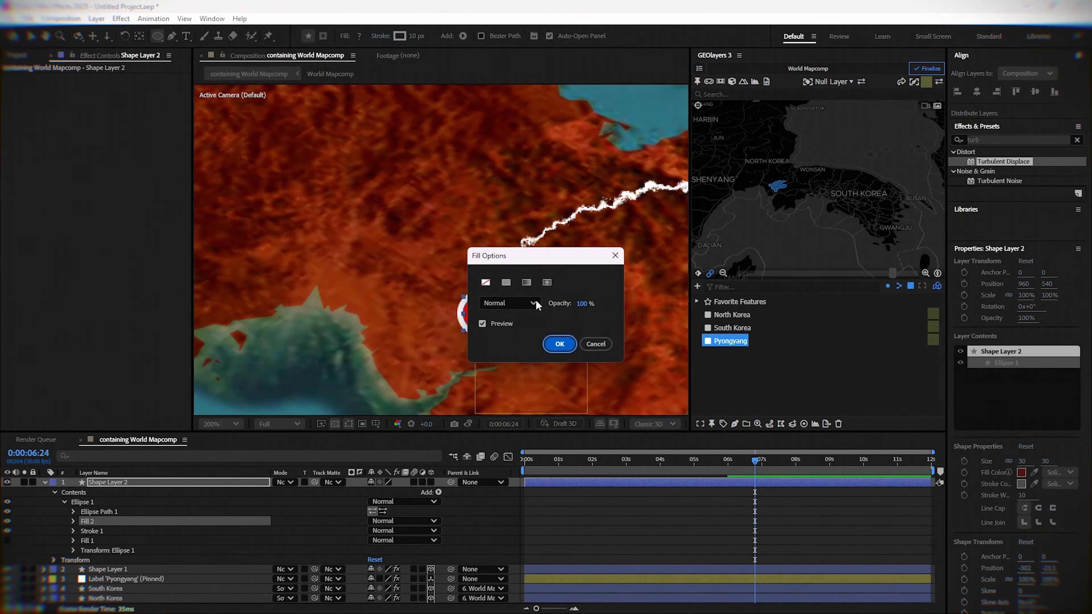
{"action": "left_click", "coordinate": [506, 282]}
{"action": "left_click", "coordinate": [559, 345]}
{"action": "left_click", "coordinate": [359, 36]}
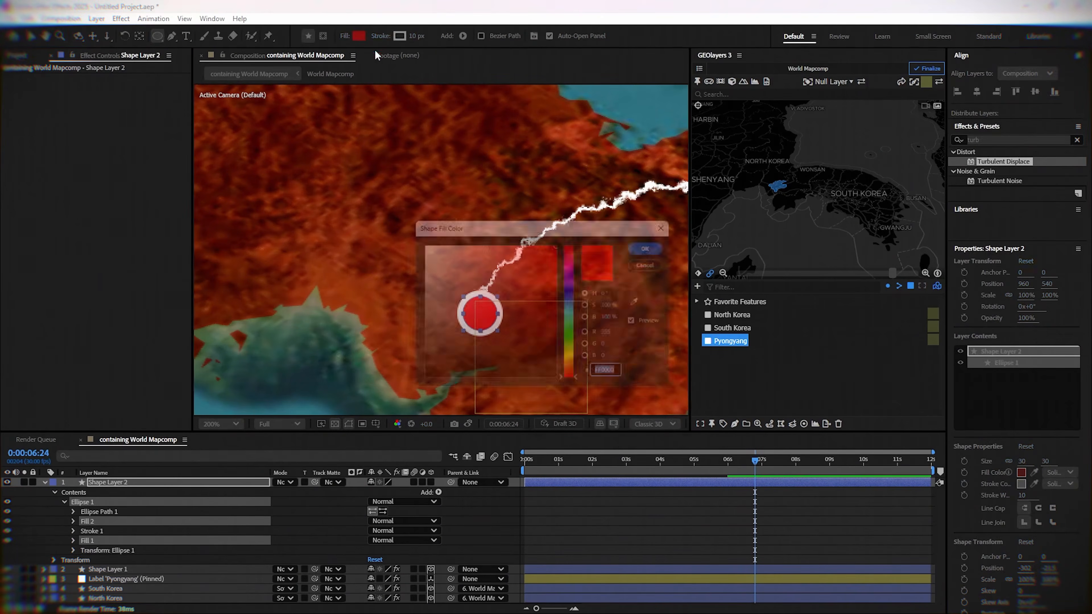
{"action": "left_click", "coordinate": [405, 37]}
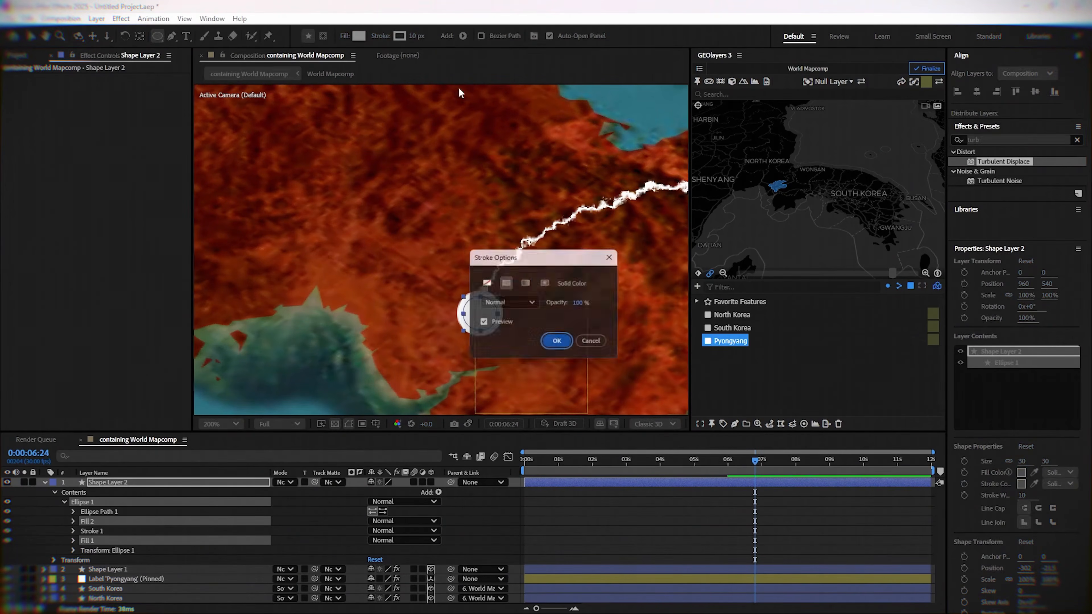
{"action": "left_click", "coordinate": [493, 285]}
{"action": "left_click", "coordinate": [558, 344]}
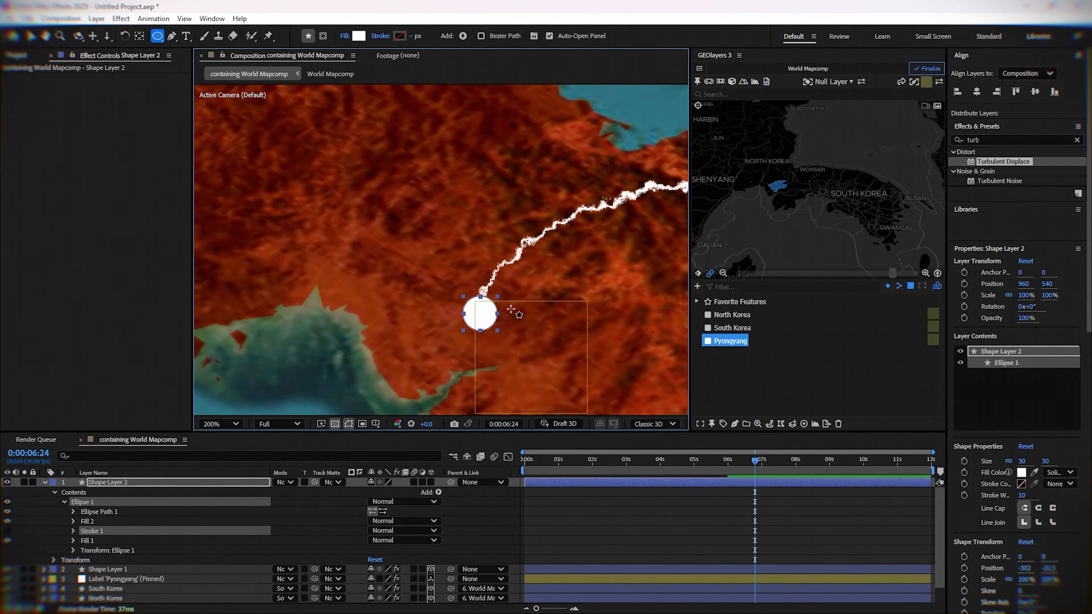
Select the circle's layer and centre its anchor point on the circle.
{"action": "left_click", "coordinate": [199, 507]}
{"action": "left_click", "coordinate": [105, 482]}
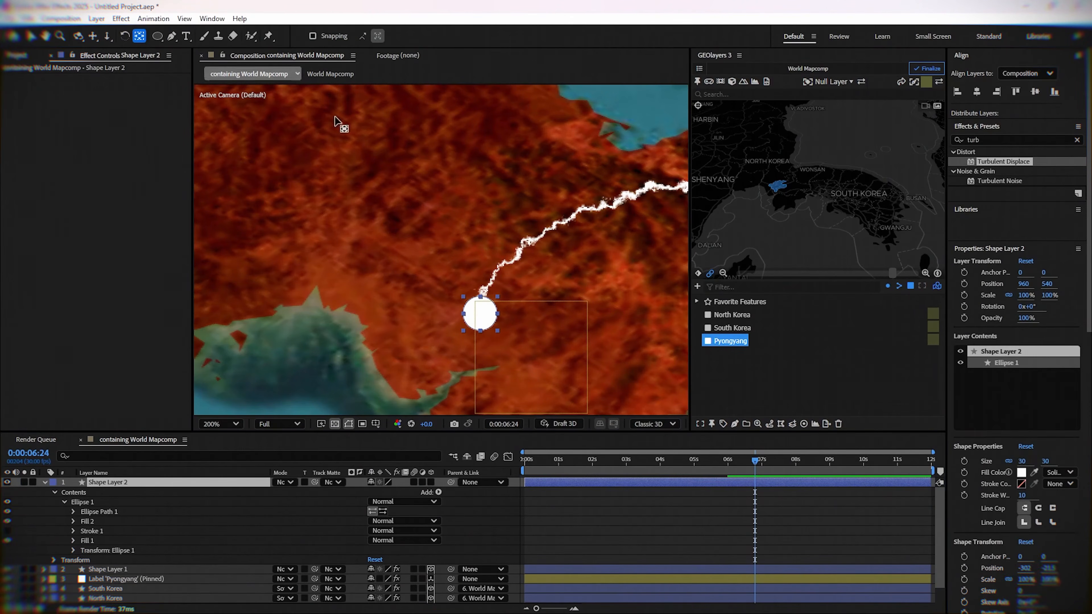
{"action": "scroll", "coordinate": [554, 316], "scroll_direction": "down", "scroll_amount": 3}
{"action": "key", "text": "v"}
{"action": "left_click_drag", "start_coordinate": [424, 223], "coordinate": [353, 246]}
{"action": "key", "text": "ctrl+z"}
{"action": "left_click", "coordinate": [139, 36]}
{"action": "scroll", "coordinate": [327, 242], "scroll_direction": "up", "scroll_amount": 4}
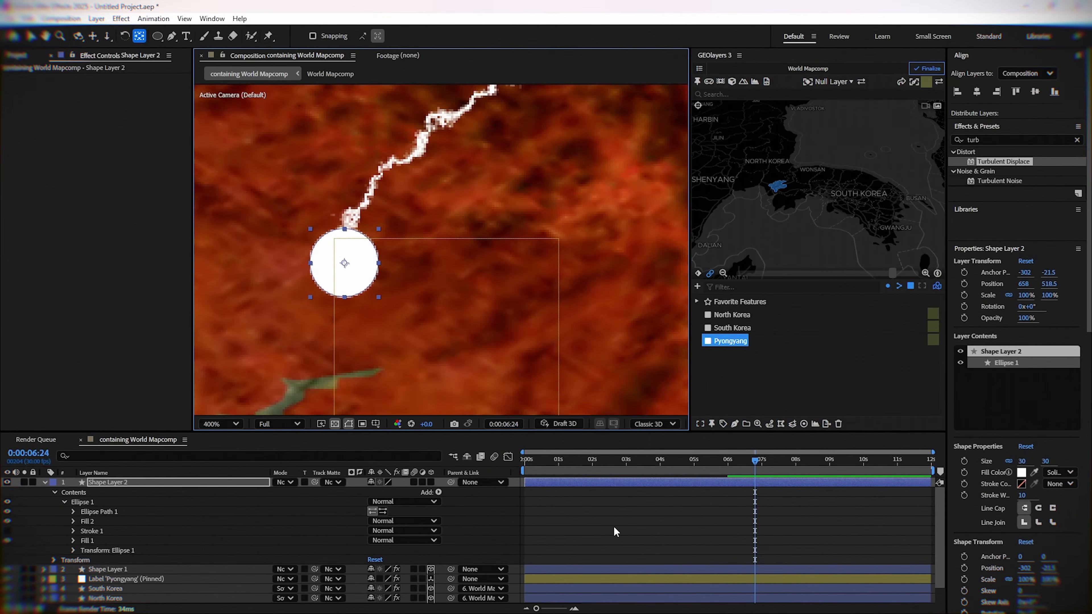
Move the circle onto the start of the smoke trail and make its layer 3D.
{"action": "left_click", "coordinate": [584, 501]}
{"action": "left_click", "coordinate": [119, 483]}
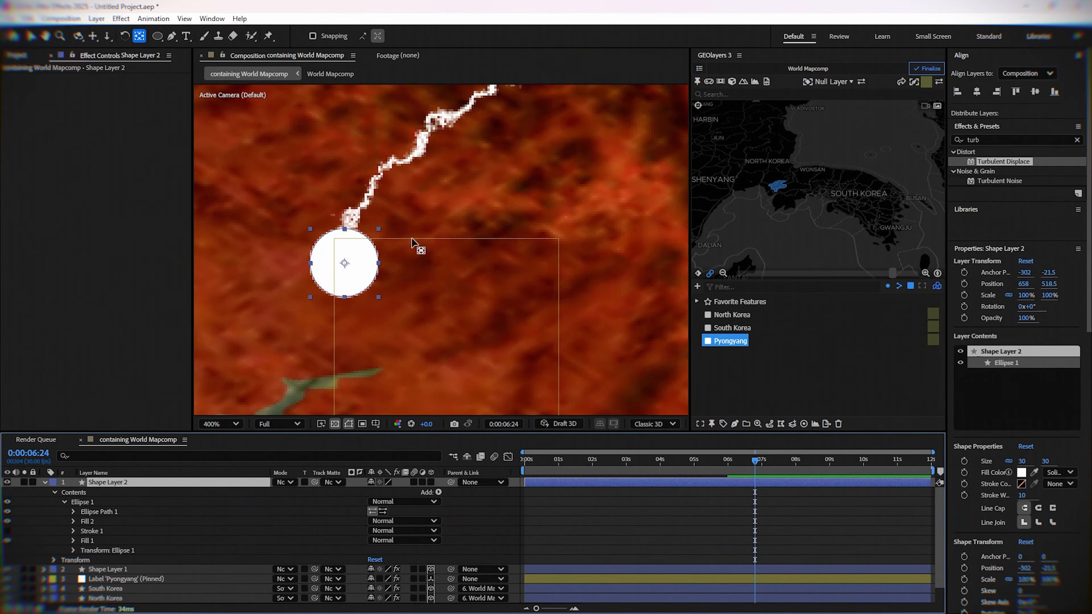
{"action": "key", "text": "v"}
{"action": "left_click_drag", "start_coordinate": [355, 274], "coordinate": [345, 257]}
{"action": "left_click", "coordinate": [430, 482]}
{"action": "scroll", "coordinate": [486, 308], "scroll_direction": "down", "scroll_amount": 4}
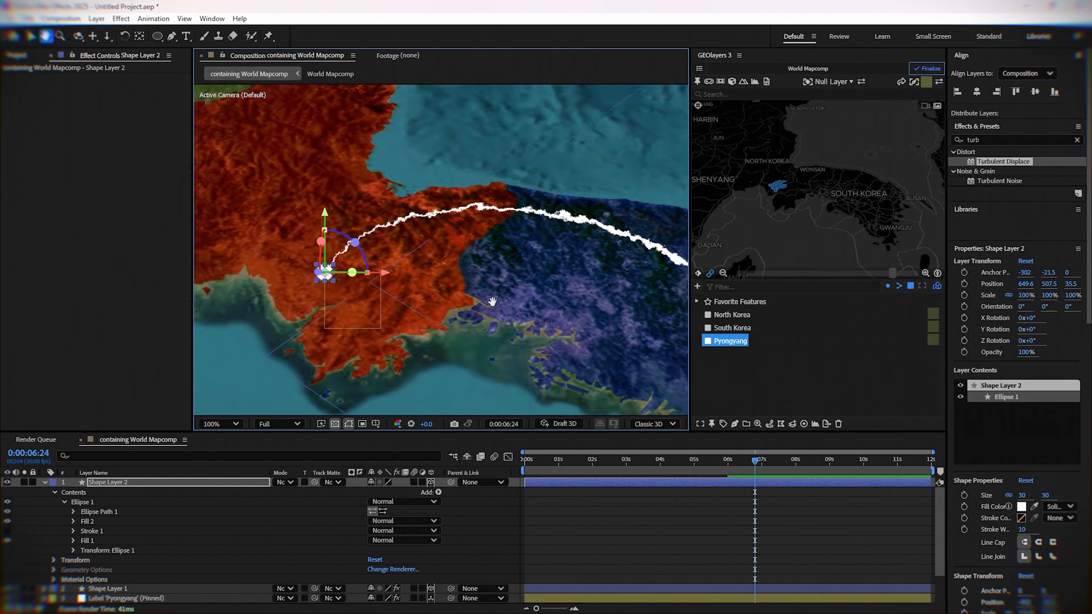
Add a keyframe to the curved trail's Path at 0:00:00:00 and copy that keyframe.
{"action": "left_click", "coordinate": [618, 559]}
{"action": "scroll", "coordinate": [114, 520], "scroll_direction": "down", "scroll_amount": 3}
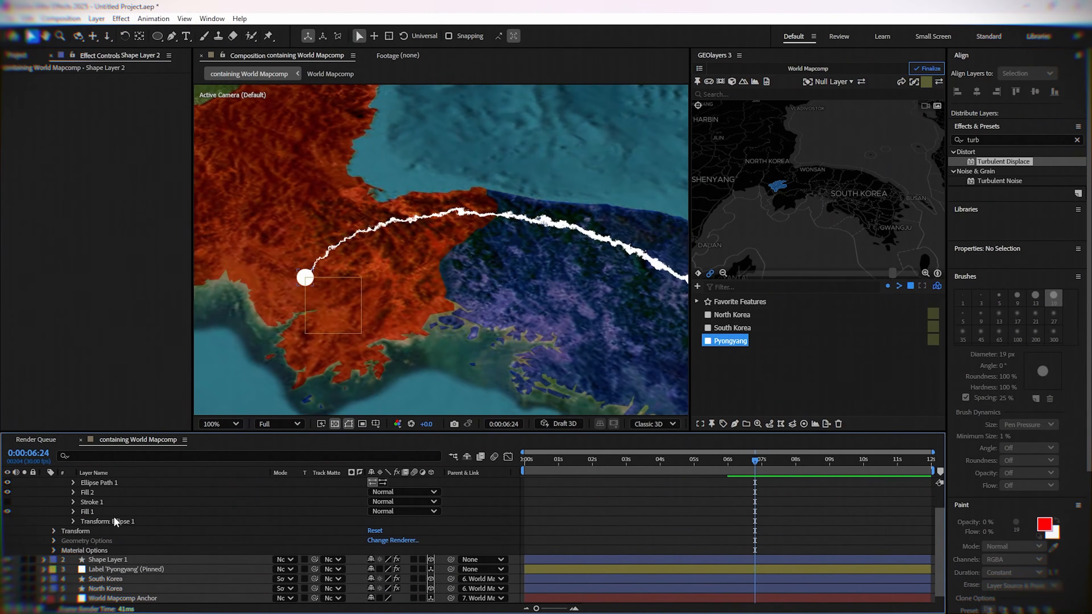
{"action": "left_click", "coordinate": [43, 560]}
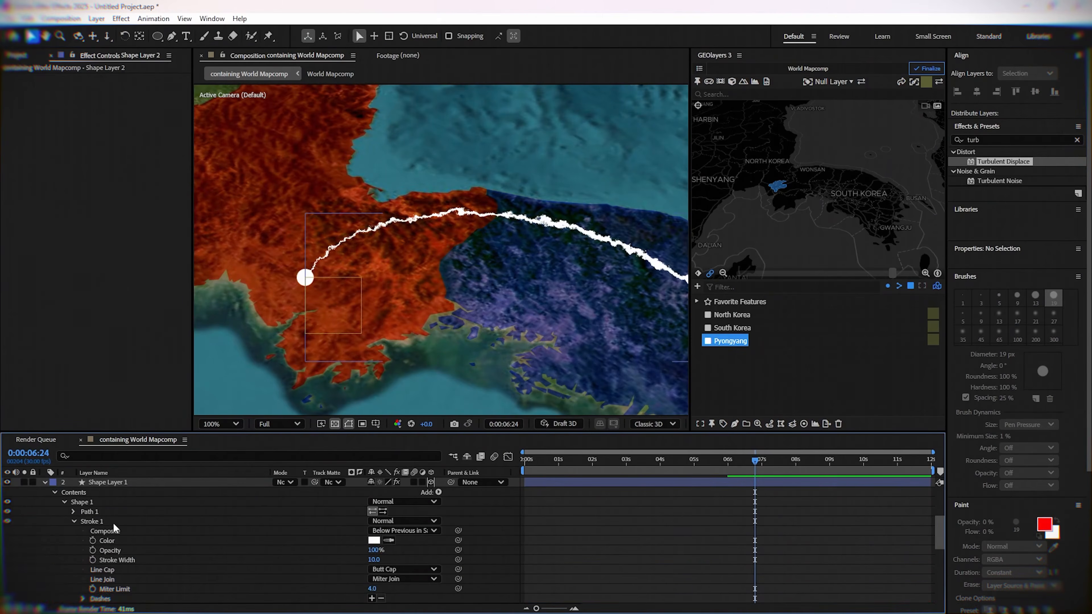
{"action": "left_click", "coordinate": [63, 502]}
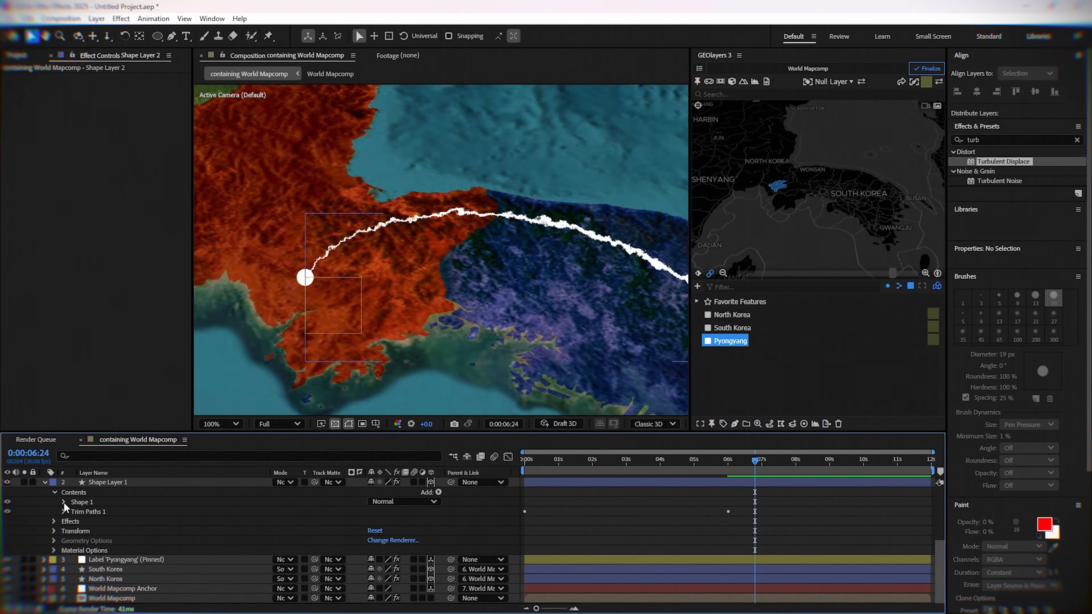
{"action": "left_click", "coordinate": [64, 502]}
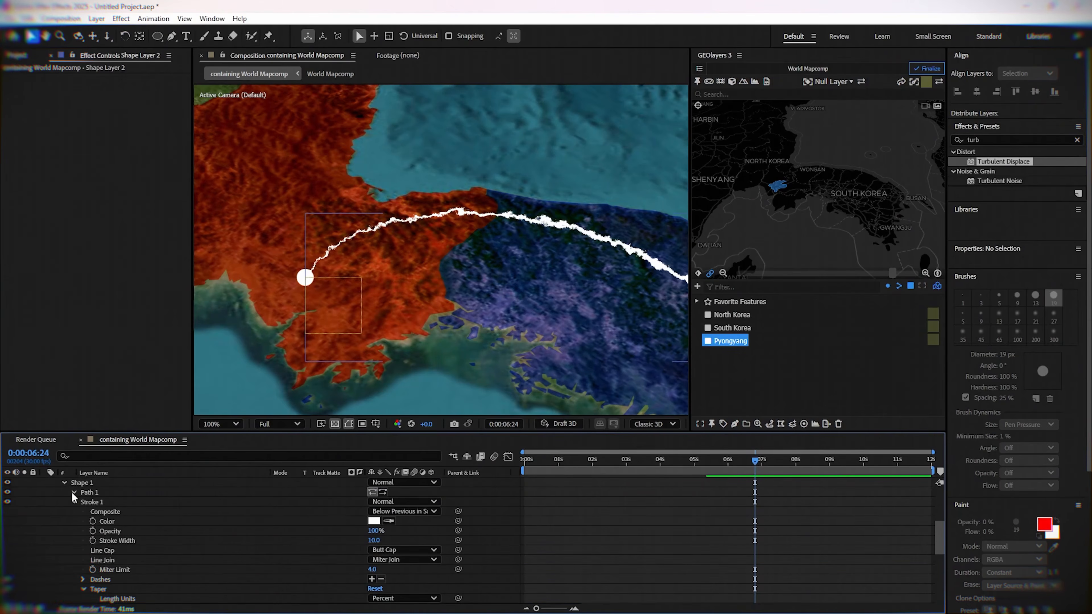
{"action": "left_click", "coordinate": [72, 491]}
{"action": "left_click", "coordinate": [110, 500]}
{"action": "left_click_drag", "start_coordinate": [550, 463], "coordinate": [525, 460]}
{"action": "left_click", "coordinate": [628, 533]}
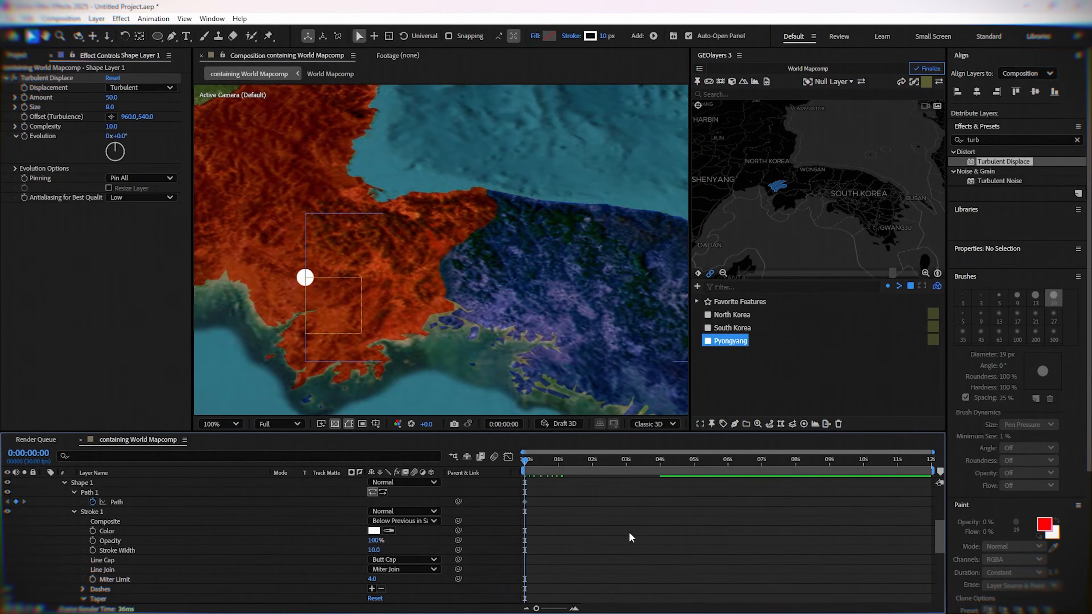
{"action": "left_click", "coordinate": [525, 503]}
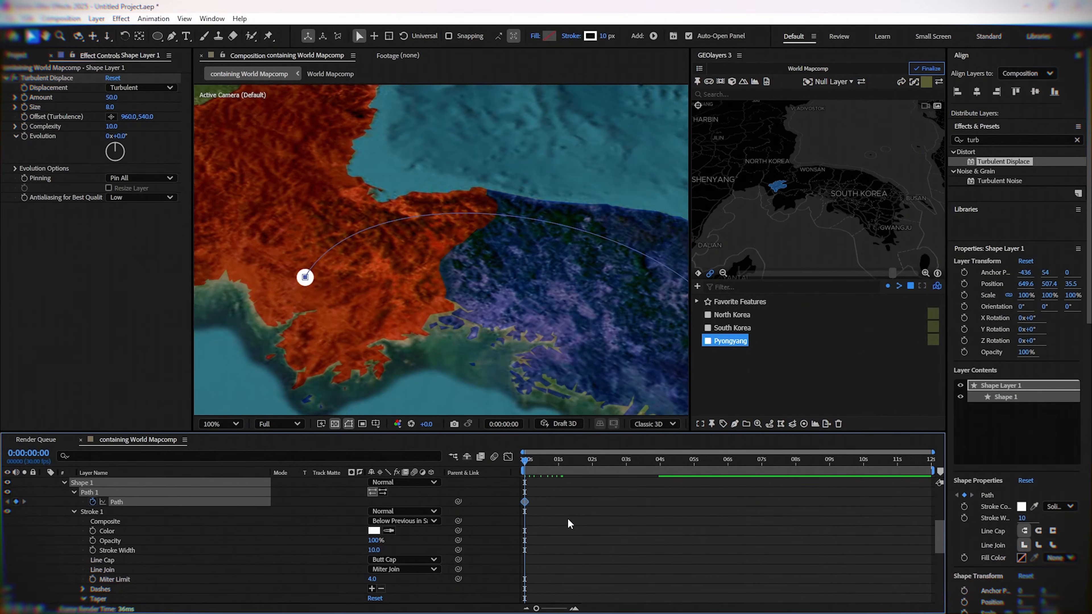
Paste the copied path keyframe into the circle layer's Position at 0:00:00:00, and scrub to 0:00:02:02 to check the motion.
{"action": "scroll", "coordinate": [568, 518], "scroll_direction": "up", "scroll_amount": 4}
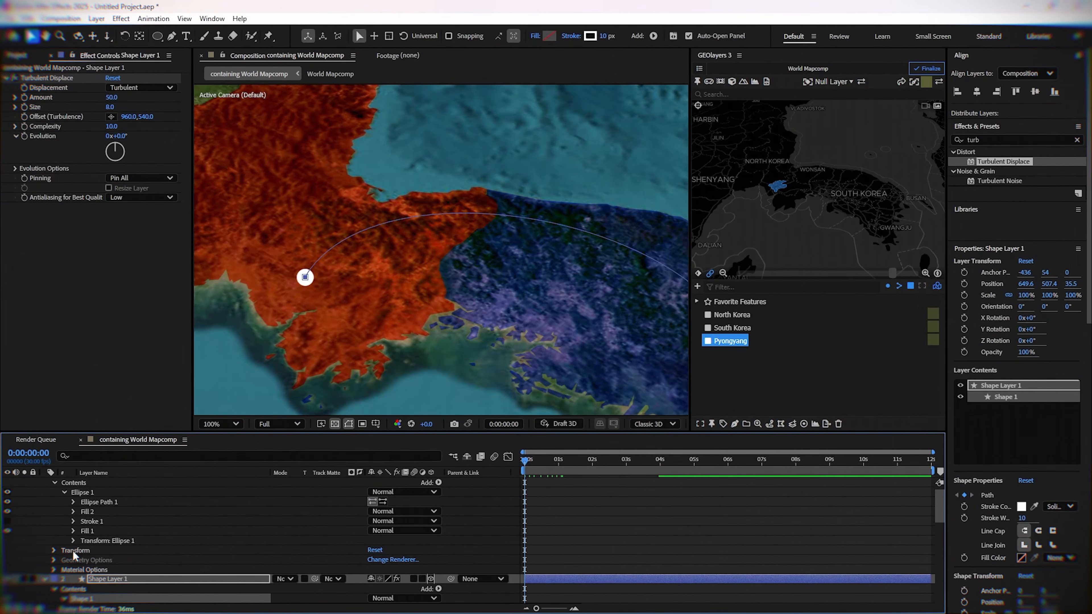
{"action": "scroll", "coordinate": [81, 541], "scroll_direction": "up", "scroll_amount": 1}
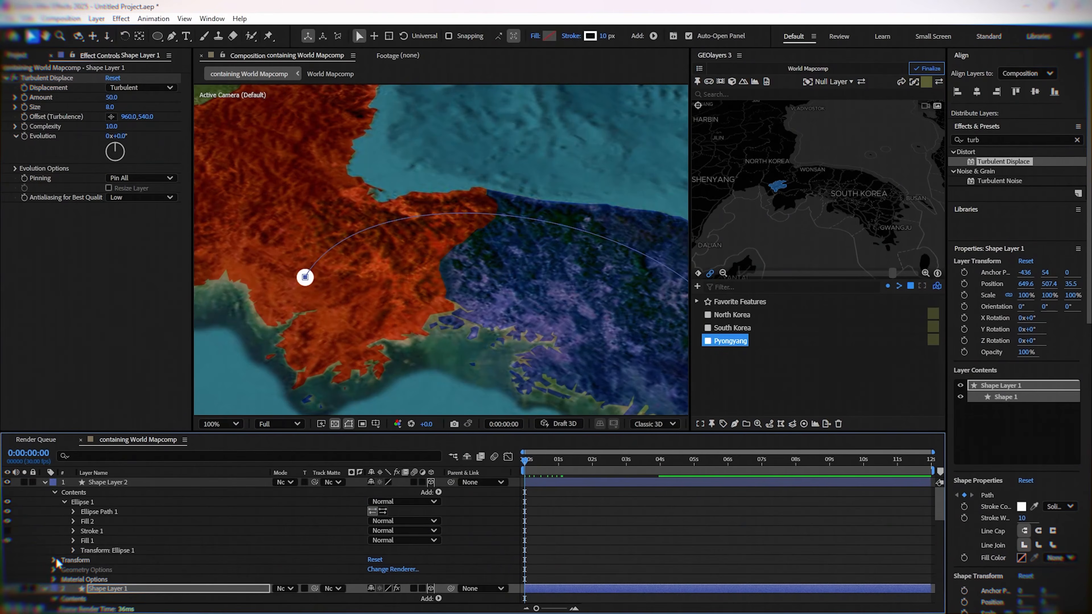
{"action": "left_click", "coordinate": [54, 559]}
{"action": "left_click", "coordinate": [94, 542]}
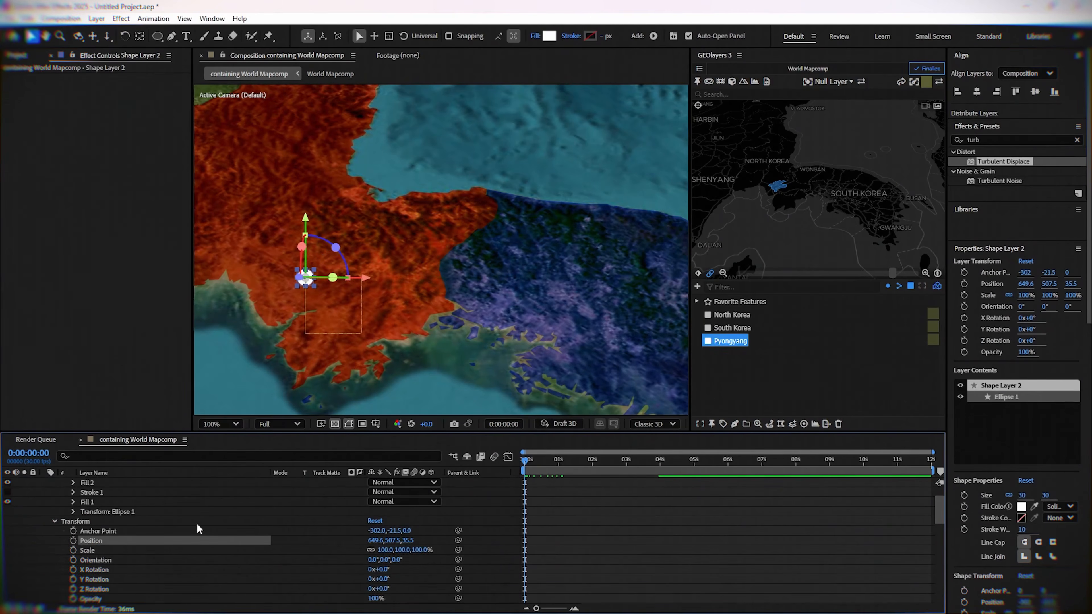
{"action": "scroll", "coordinate": [592, 510], "scroll_direction": "up", "scroll_amount": 3}
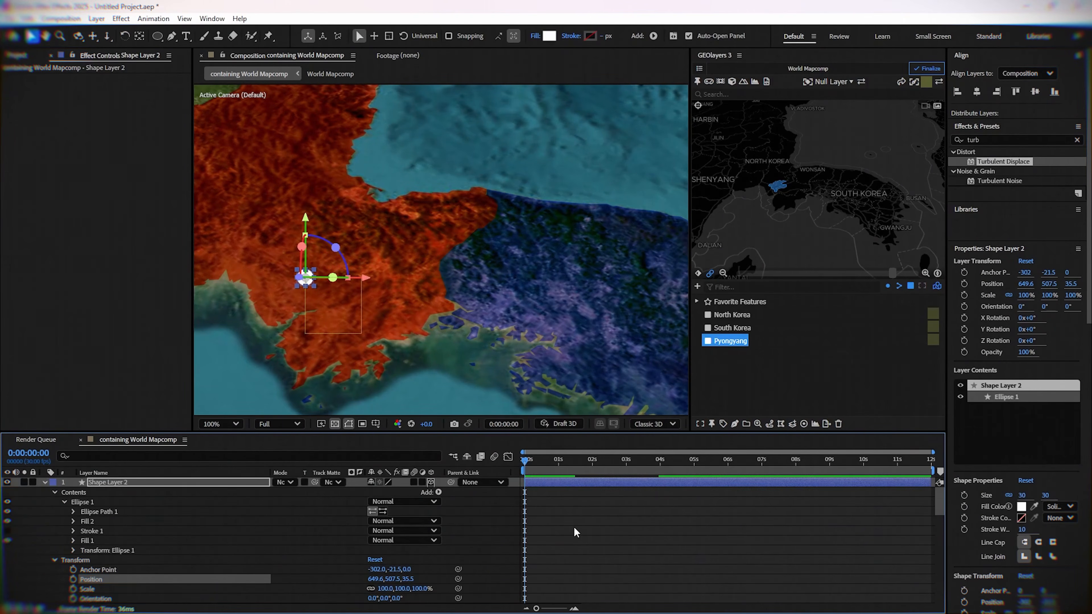
{"action": "key", "text": "ctrl+v"}
{"action": "left_click_drag", "start_coordinate": [525, 462], "coordinate": [595, 490]}
Move the circle's last Position keyframe to 0:00:06:00, in line with the trail's final Trim Paths keyframe.
{"action": "scroll", "coordinate": [653, 497], "scroll_direction": "down", "scroll_amount": 4}
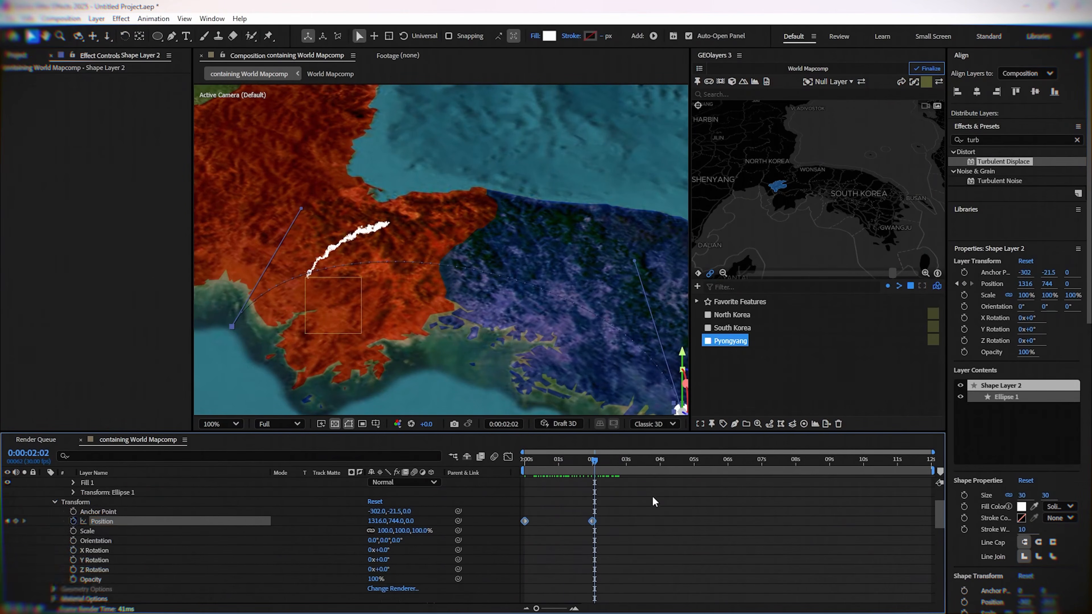
{"action": "scroll", "coordinate": [656, 500], "scroll_direction": "down", "scroll_amount": 4}
{"action": "scroll", "coordinate": [656, 500], "scroll_direction": "down", "scroll_amount": 4}
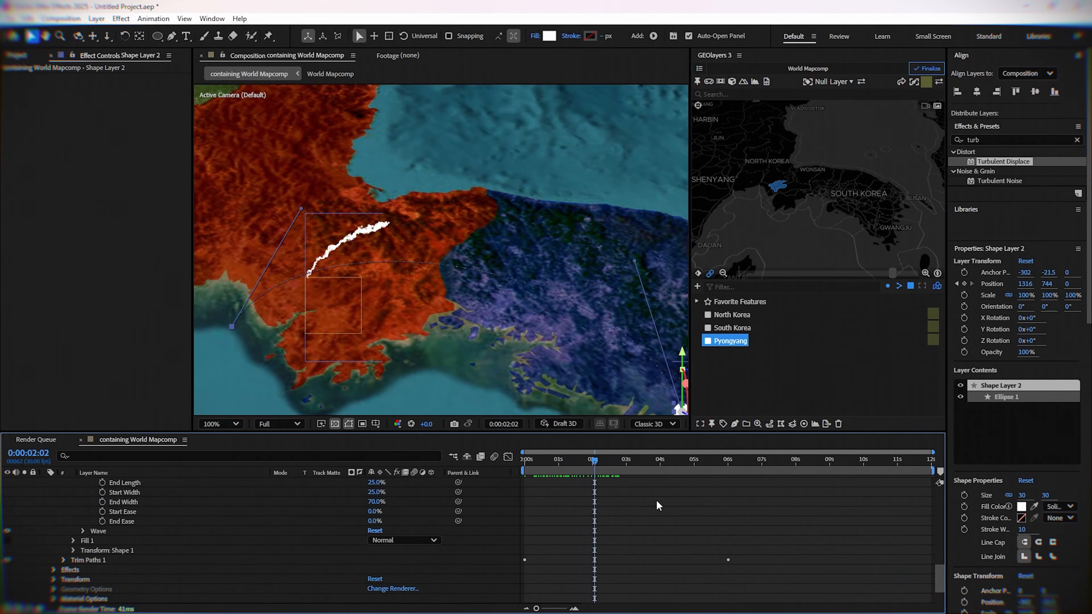
{"action": "left_click", "coordinate": [729, 463]}
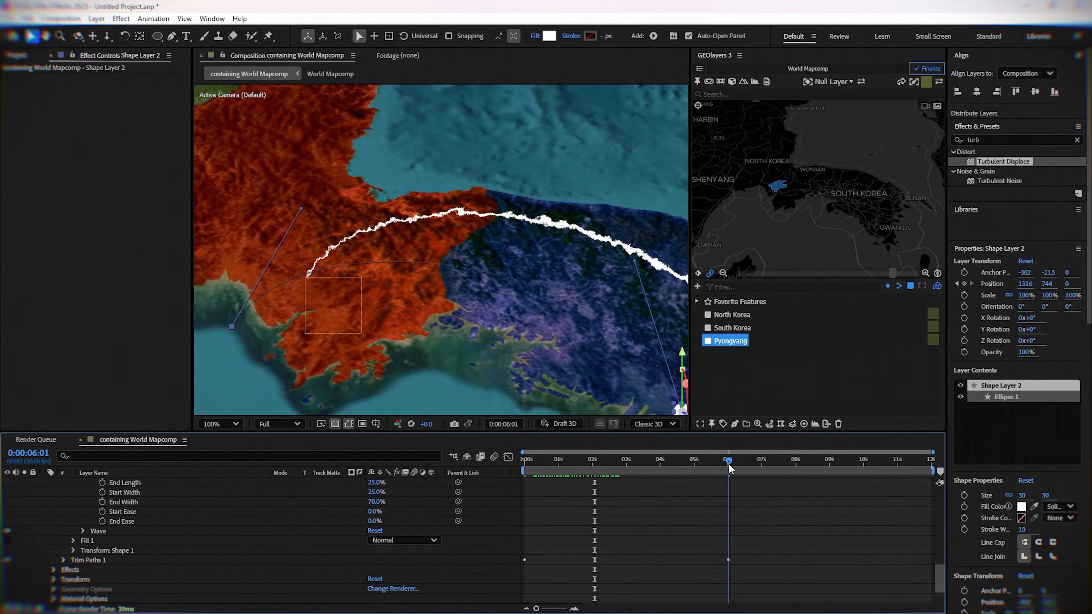
{"action": "left_click", "coordinate": [728, 464]}
{"action": "scroll", "coordinate": [745, 534], "scroll_direction": "up", "scroll_amount": 4}
{"action": "scroll", "coordinate": [745, 534], "scroll_direction": "up", "scroll_amount": 8}
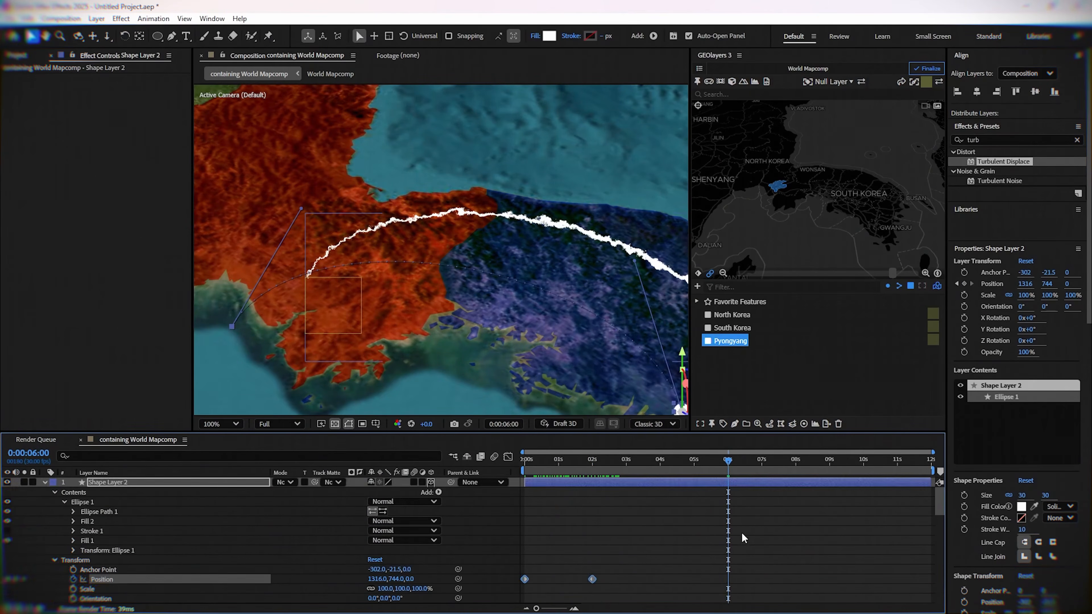
{"action": "scroll", "coordinate": [650, 558], "scroll_direction": "down", "scroll_amount": 2}
{"action": "left_click", "coordinate": [617, 544]}
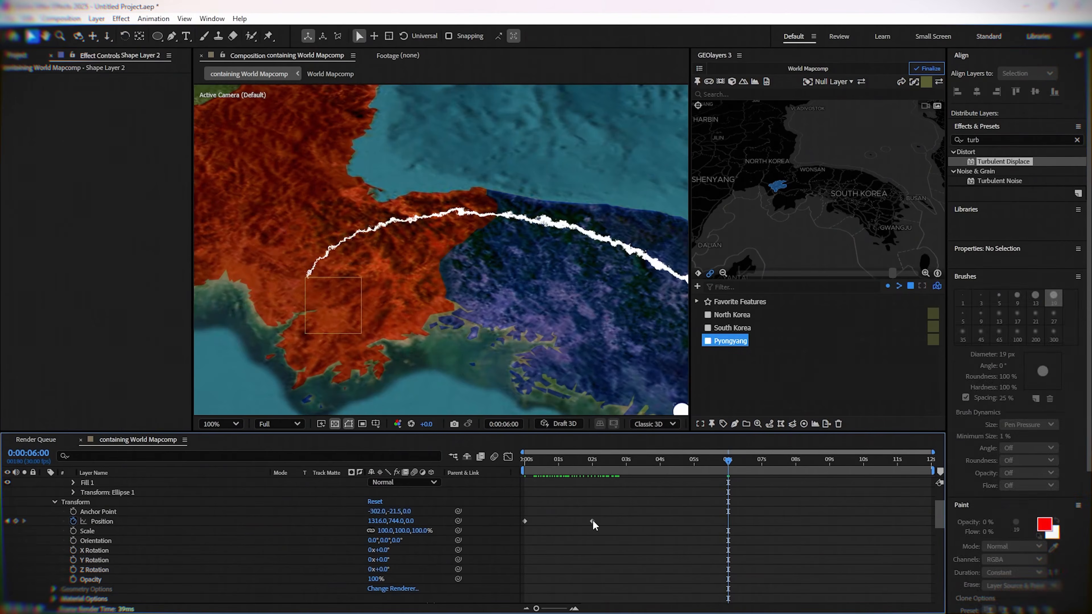
{"action": "left_click_drag", "start_coordinate": [591, 521], "coordinate": [730, 535]}
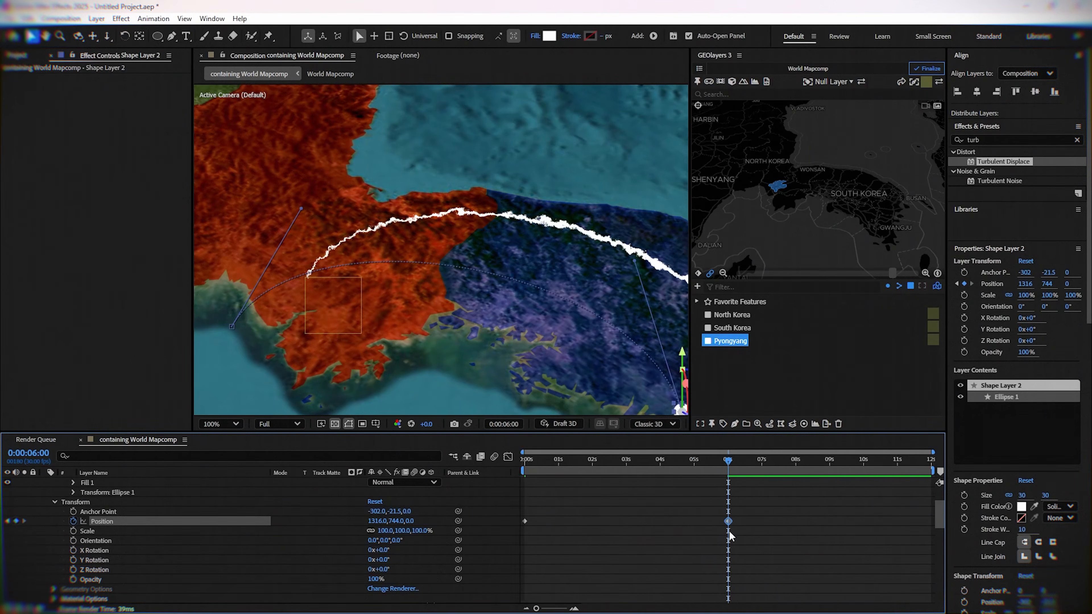
{"action": "left_click", "coordinate": [586, 551]}
Apply Easy Ease to the circle's first Position keyframe.
{"action": "left_click", "coordinate": [525, 521]}
{"action": "right_click", "coordinate": [525, 521]}
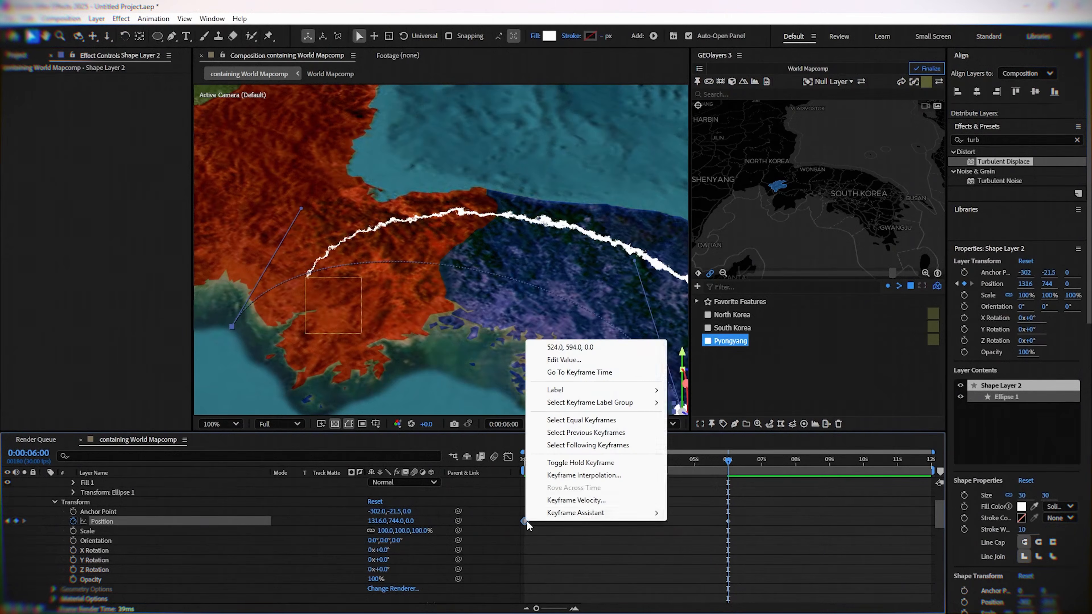
{"action": "mouse_move", "coordinate": [592, 513]}
{"action": "left_click", "coordinate": [699, 387]}
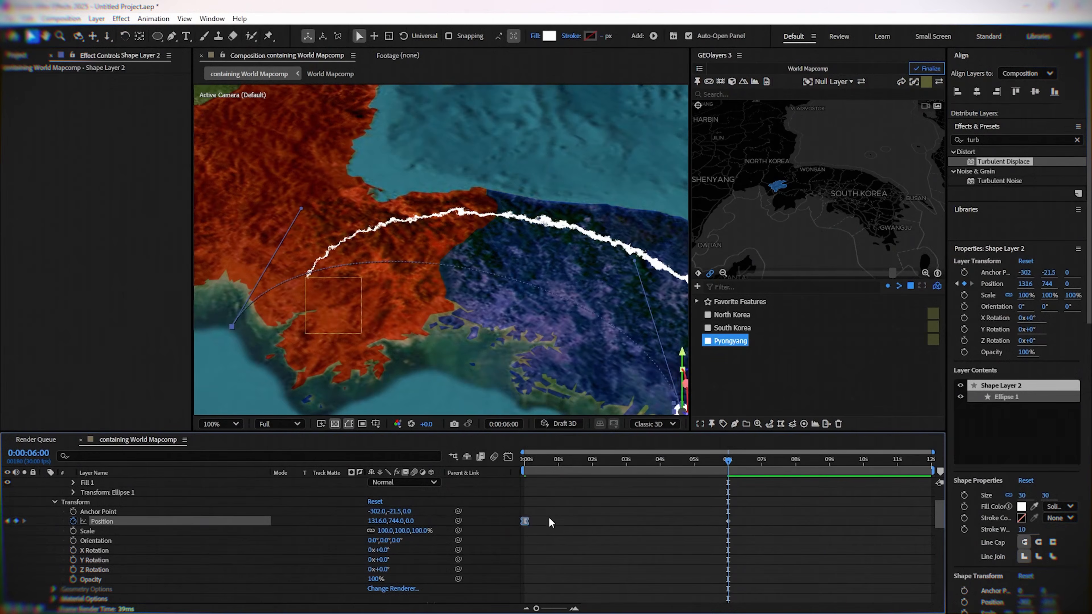
{"action": "left_click", "coordinate": [561, 526]}
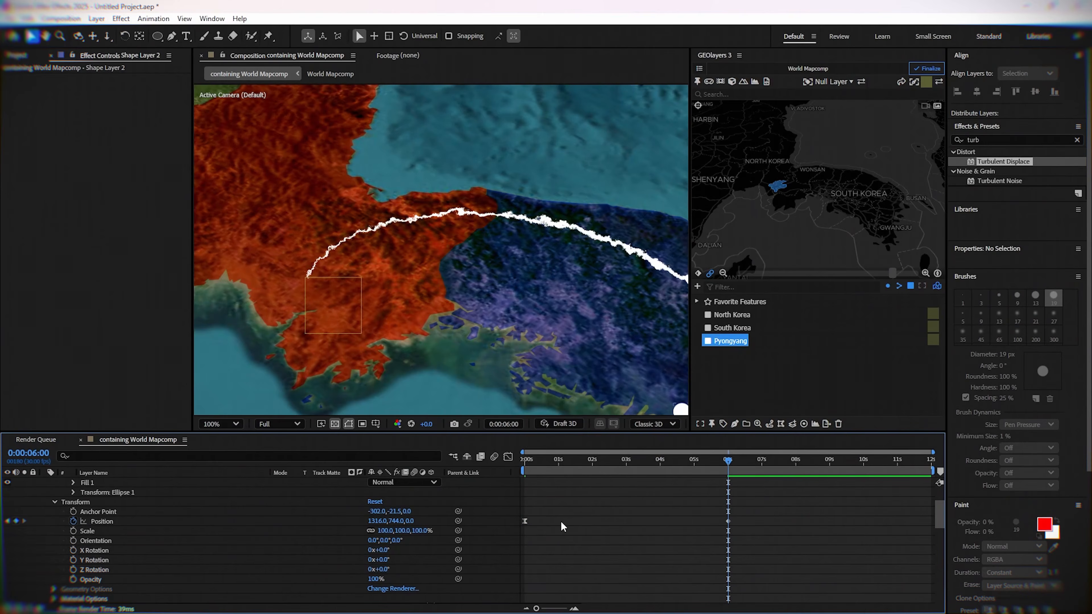
At 0:00:00:00, select all the circle's Position keyframes and shift its motion path so the circle sits at the trail's start by Pyongyang.
{"action": "left_click_drag", "start_coordinate": [555, 462], "coordinate": [488, 474]}
{"action": "left_click", "coordinate": [99, 520]}
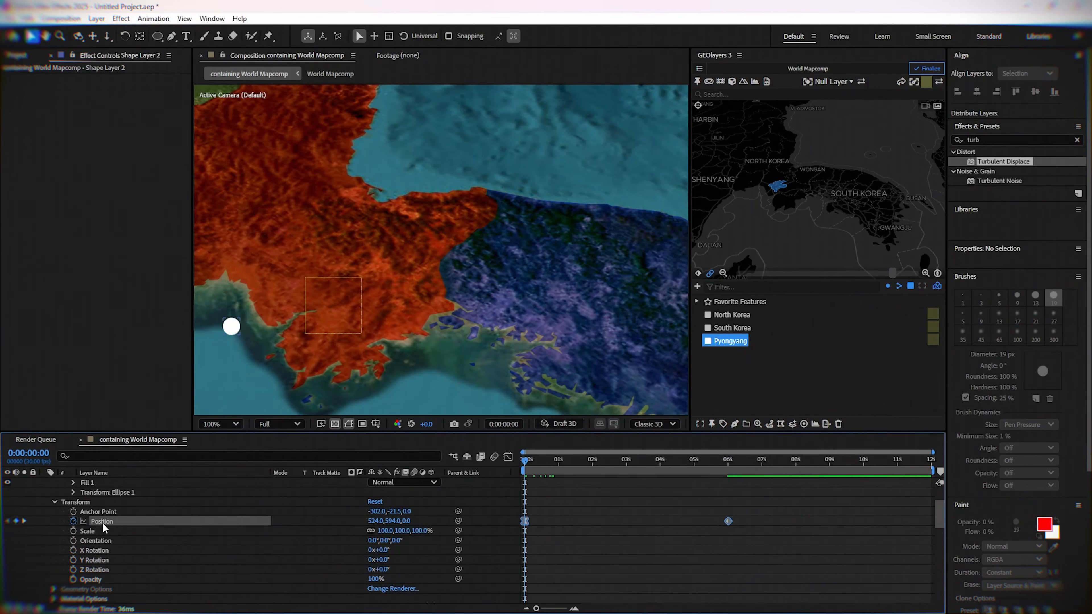
{"action": "scroll", "coordinate": [320, 297], "scroll_direction": "up", "scroll_amount": 2}
{"action": "left_click_drag", "start_coordinate": [542, 229], "coordinate": [687, 188]}
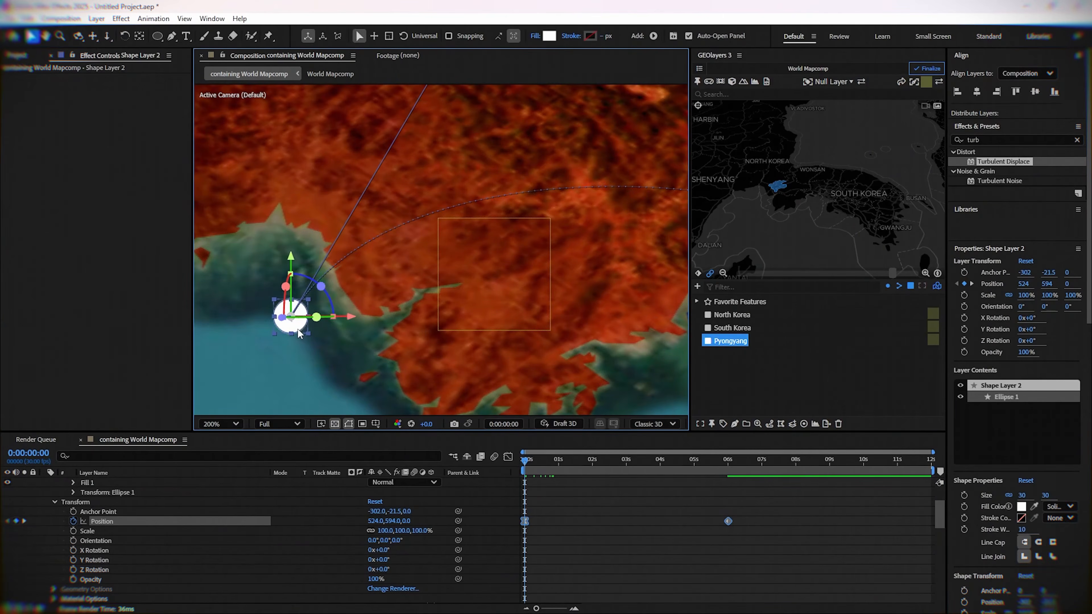
{"action": "left_click_drag", "start_coordinate": [299, 332], "coordinate": [447, 231]}
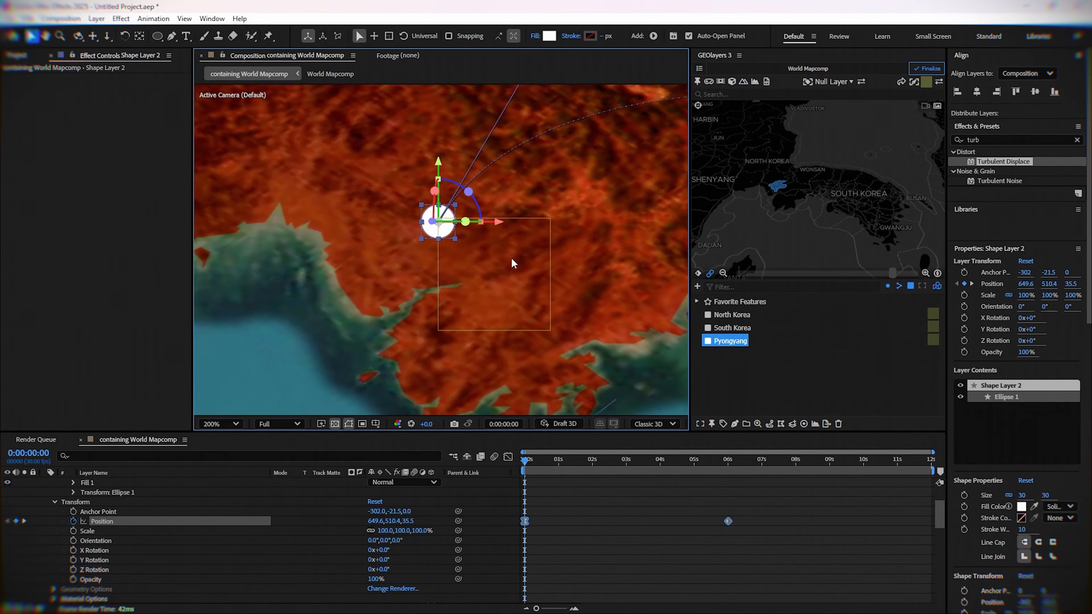
{"action": "scroll", "coordinate": [447, 233], "scroll_direction": "down", "scroll_amount": 2}
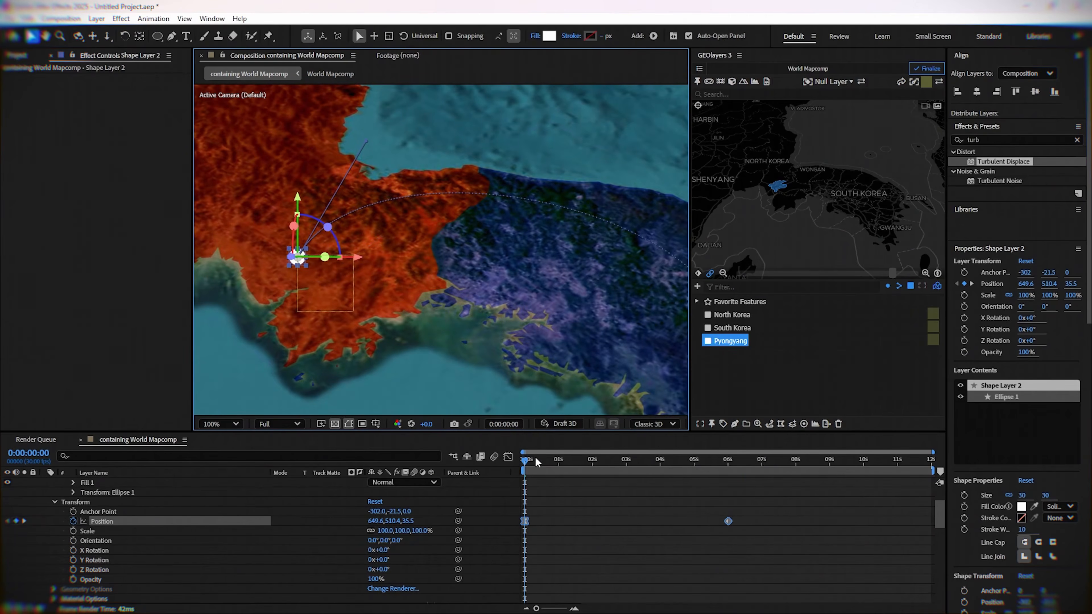
Scrub to 0:00:04:15 to check that the circle follows the tip of the smoke trail.
{"action": "left_click_drag", "start_coordinate": [536, 462], "coordinate": [676, 481]}
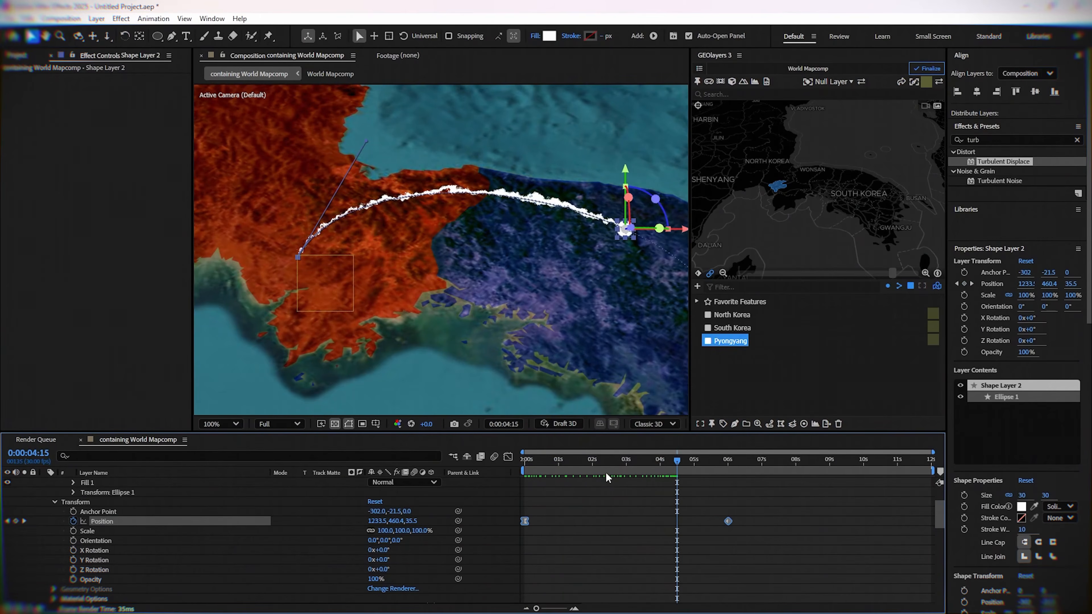
{"action": "scroll", "coordinate": [604, 508], "scroll_direction": "up", "scroll_amount": 3}
{"action": "left_click", "coordinate": [612, 536]}
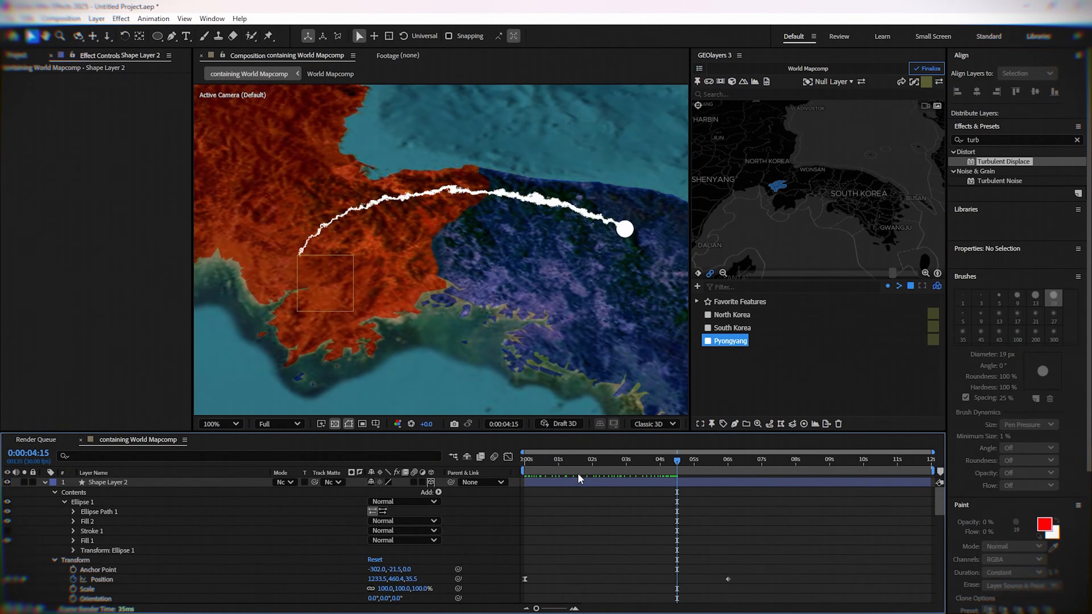
Set the circle layer's Scale to 75%.
{"action": "left_click", "coordinate": [576, 480]}
{"action": "key", "text": "s"}
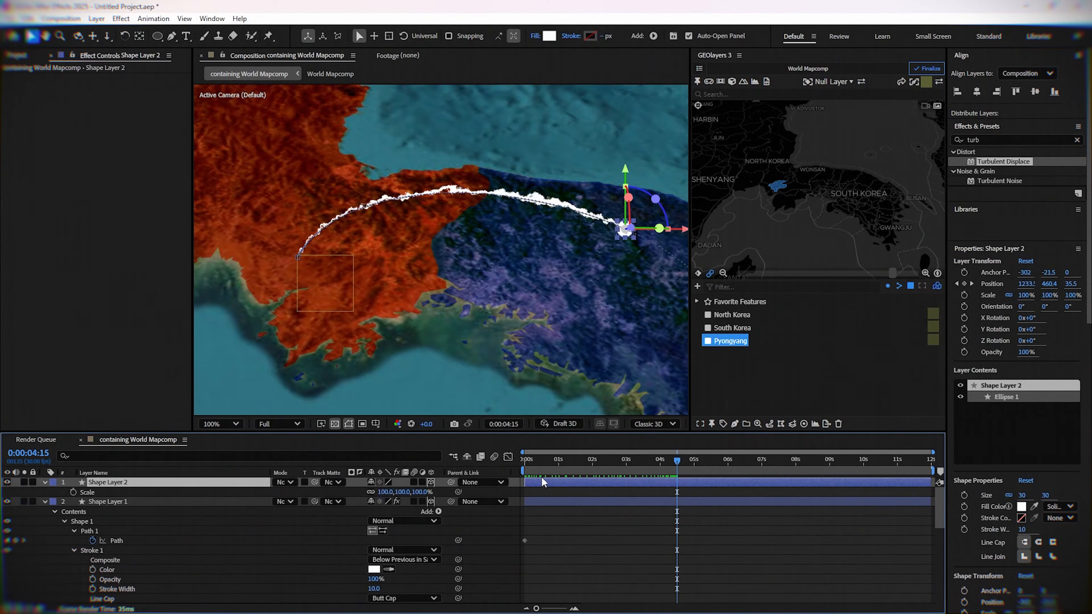
{"action": "left_click_drag", "start_coordinate": [388, 492], "coordinate": [375, 490]}
{"action": "left_click", "coordinate": [384, 492]}
{"action": "type", "text": "75"}
{"action": "key", "text": "Return"}
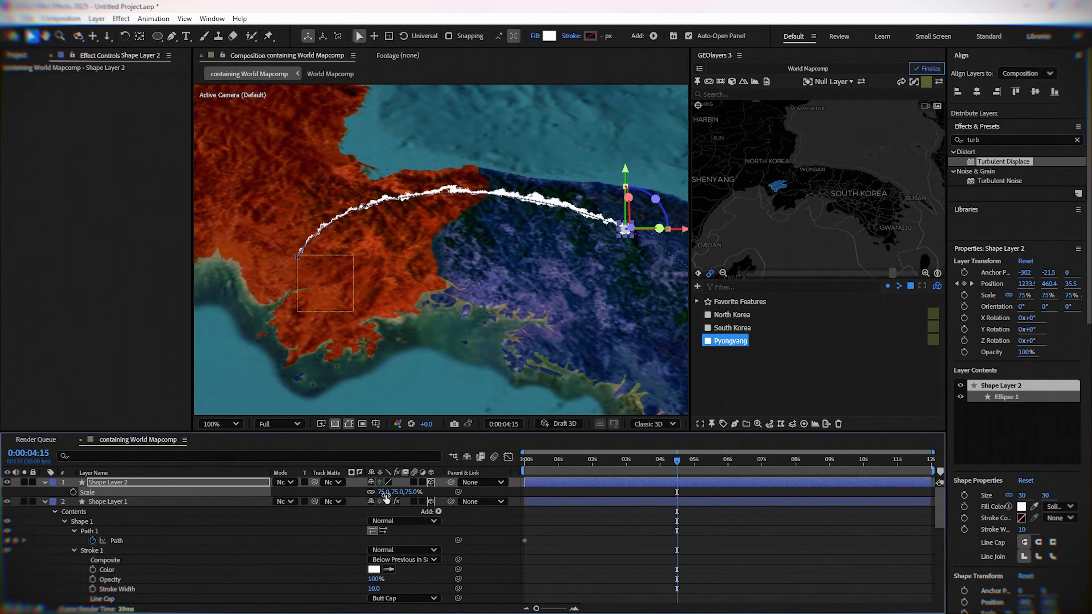
Scrub back to the start of the timeline and collapse the properties of Shape Layer 1 and Shape Layer 2.
{"action": "left_click", "coordinate": [622, 449]}
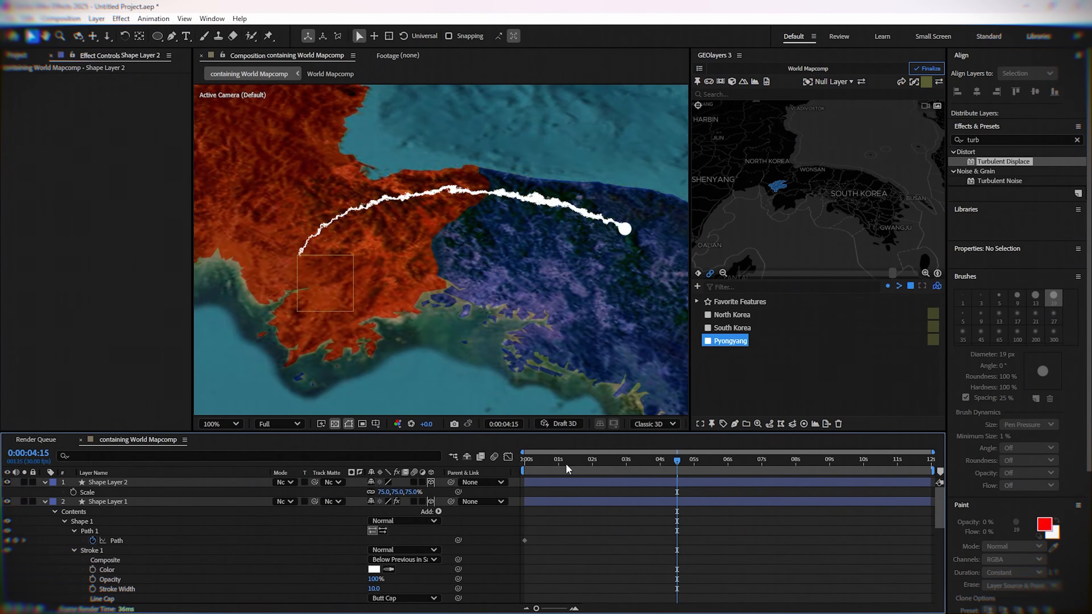
{"action": "left_click_drag", "start_coordinate": [566, 463], "coordinate": [520, 468]}
{"action": "left_click", "coordinate": [46, 502]}
{"action": "left_click", "coordinate": [45, 483]}
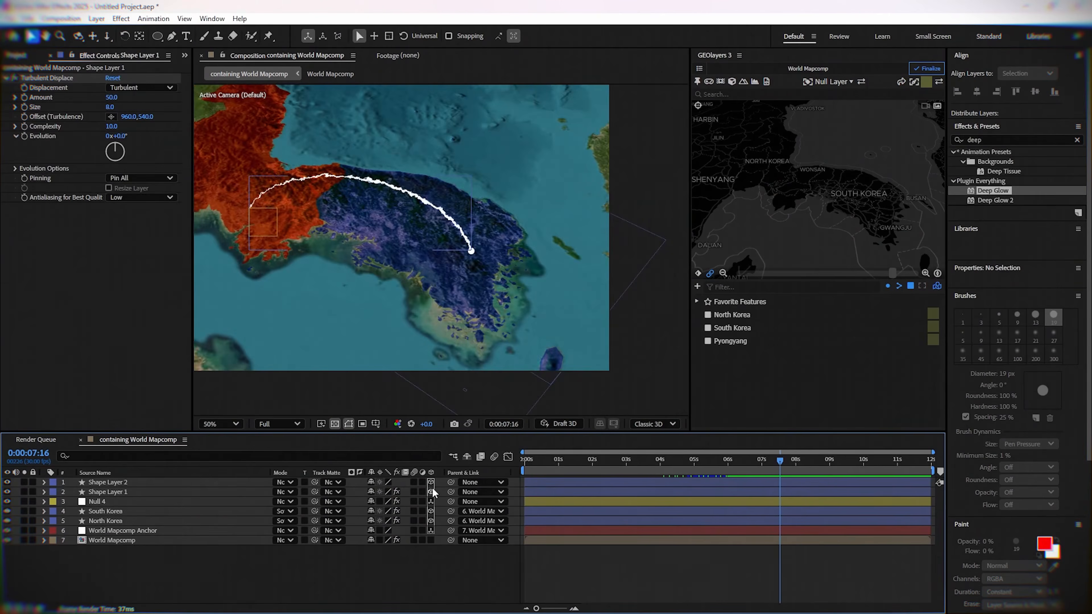
Turn off 3D for both shape layers and pre-compose Shape Layer 1 as Shape Layer 1 Comp 1 with all attributes moved.
{"action": "left_click", "coordinate": [431, 490]}
{"action": "left_click", "coordinate": [432, 480]}
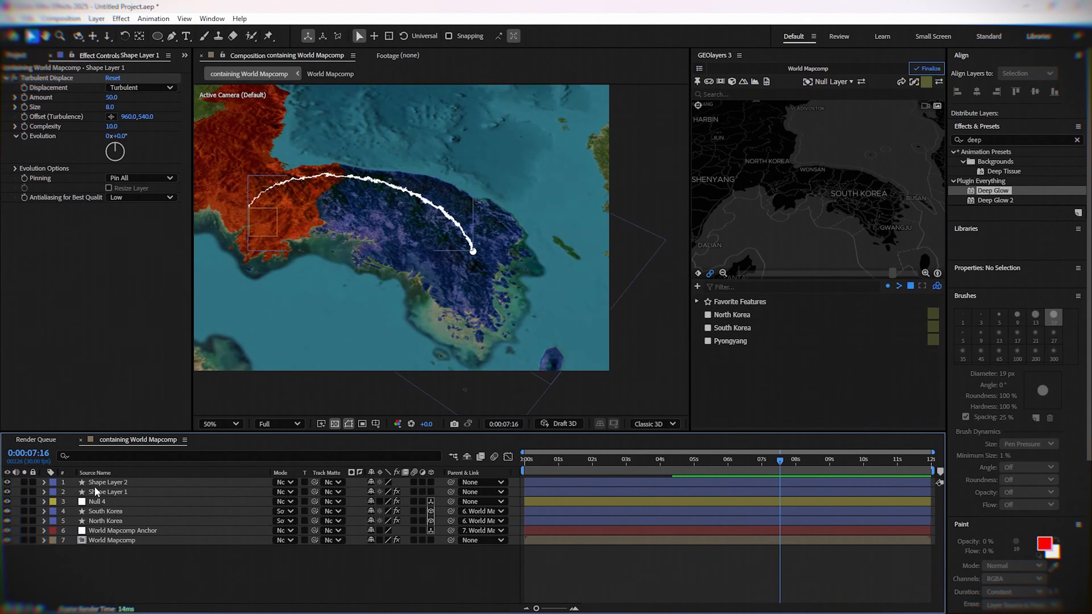
{"action": "left_click", "coordinate": [114, 493]}
{"action": "right_click", "coordinate": [114, 493]}
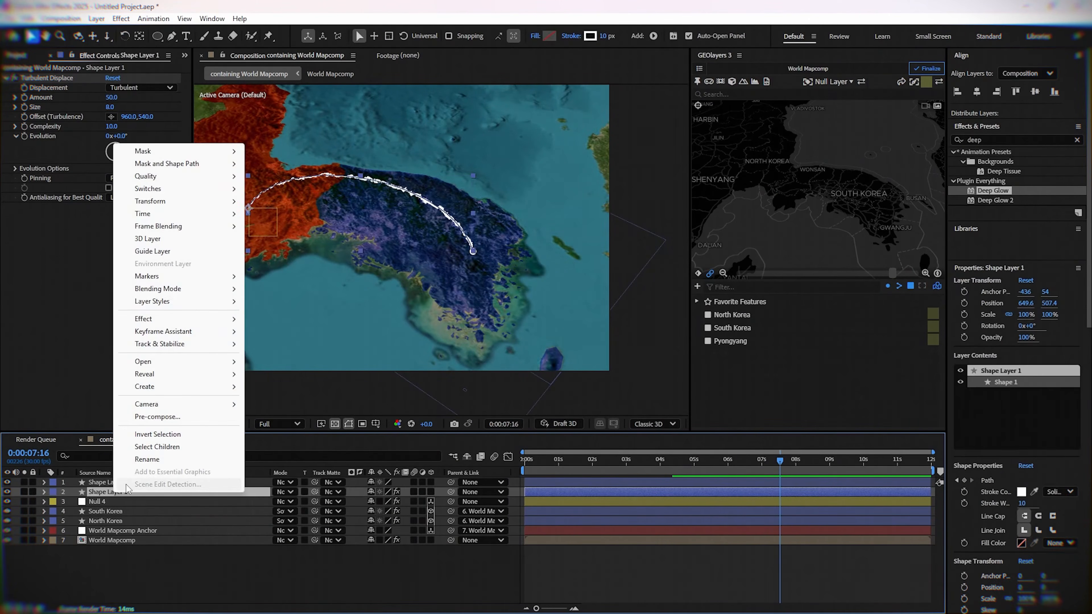
{"action": "left_click", "coordinate": [157, 416]}
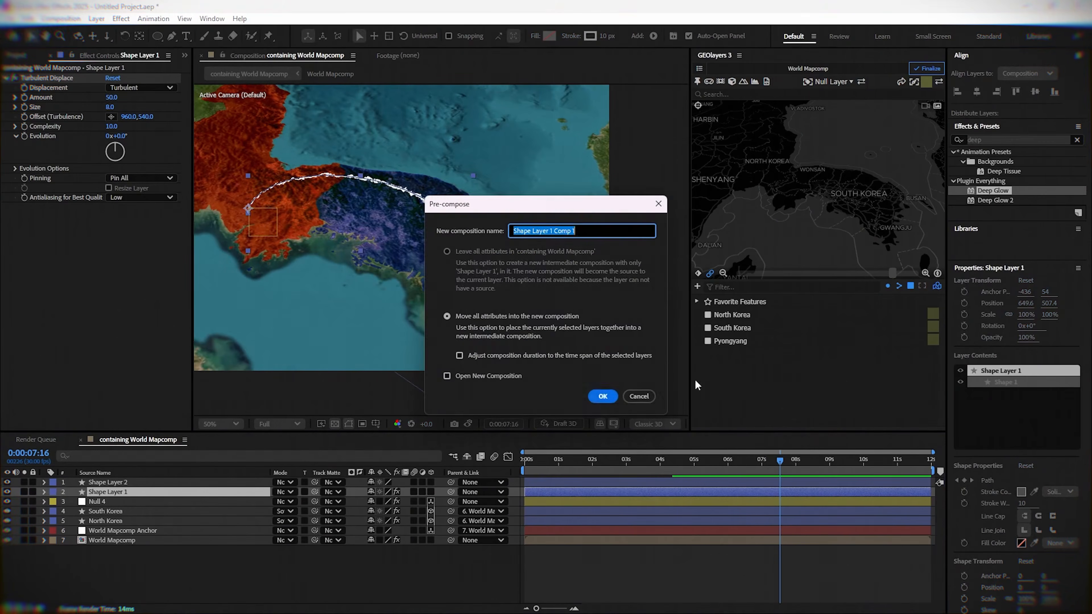
{"action": "left_click", "coordinate": [602, 396]}
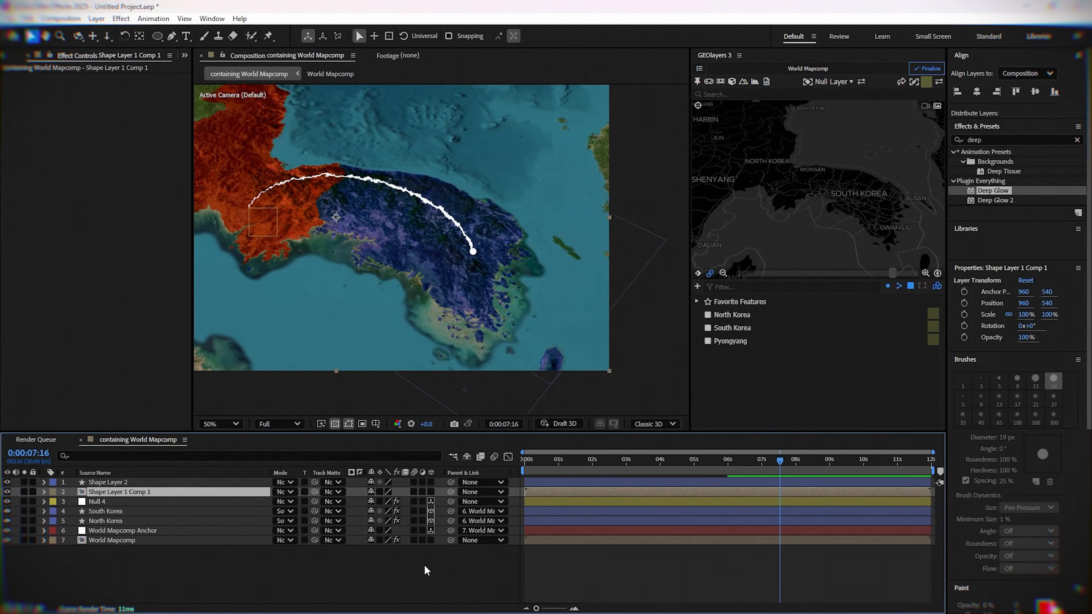
Make Shape Layer 1 Comp 1 and Shape Layer 2 3D, parenting Shape Layer 2 to the comp and the comp to World Mapcomp Anchor.
{"action": "left_click", "coordinate": [431, 491]}
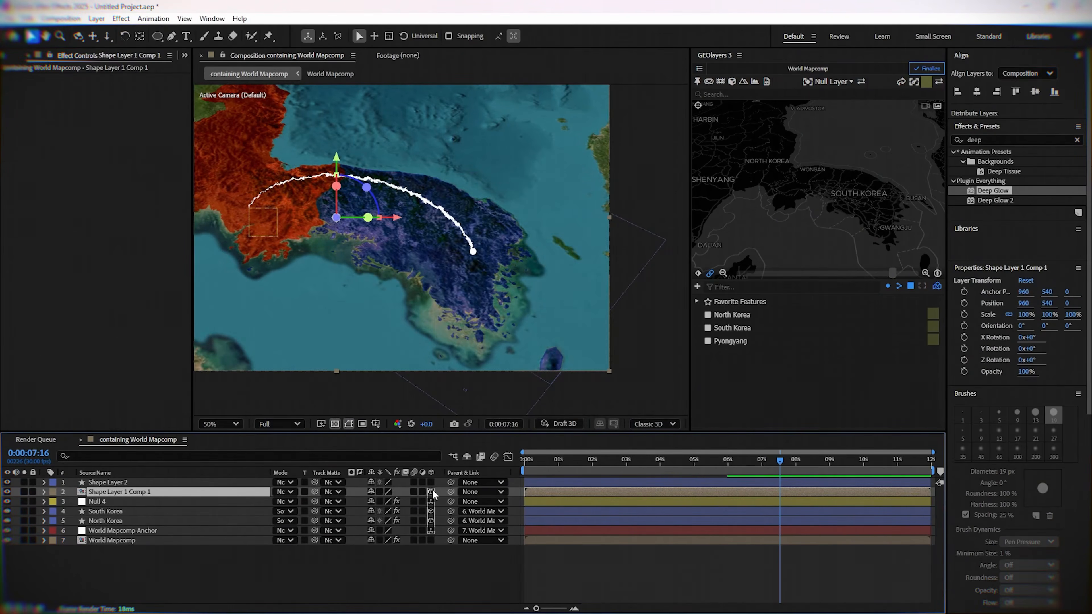
{"action": "left_click", "coordinate": [430, 482]}
{"action": "left_click", "coordinate": [482, 482]}
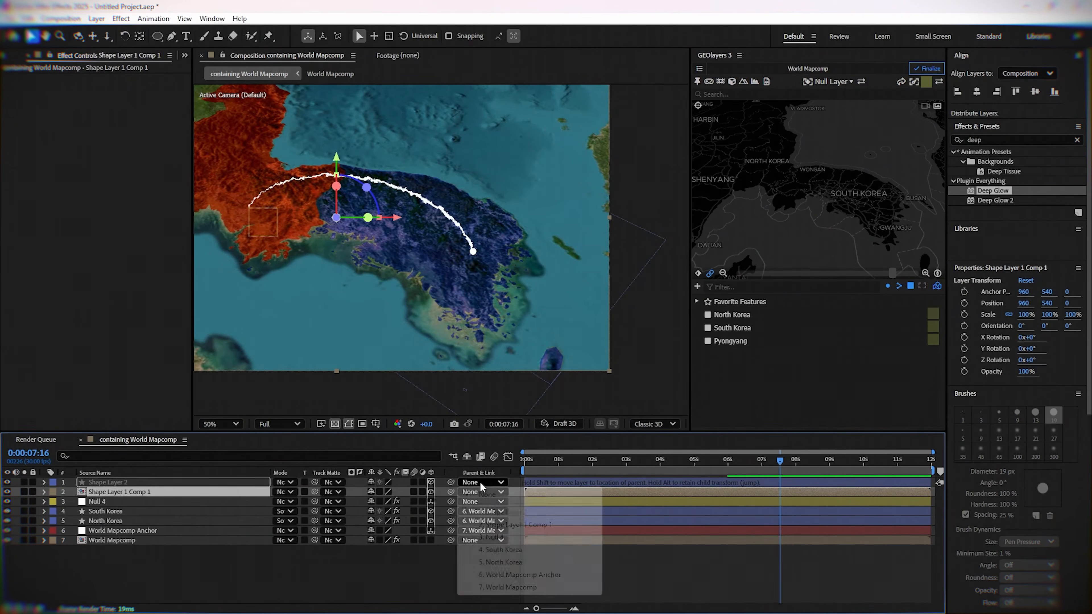
{"action": "left_click", "coordinate": [511, 524]}
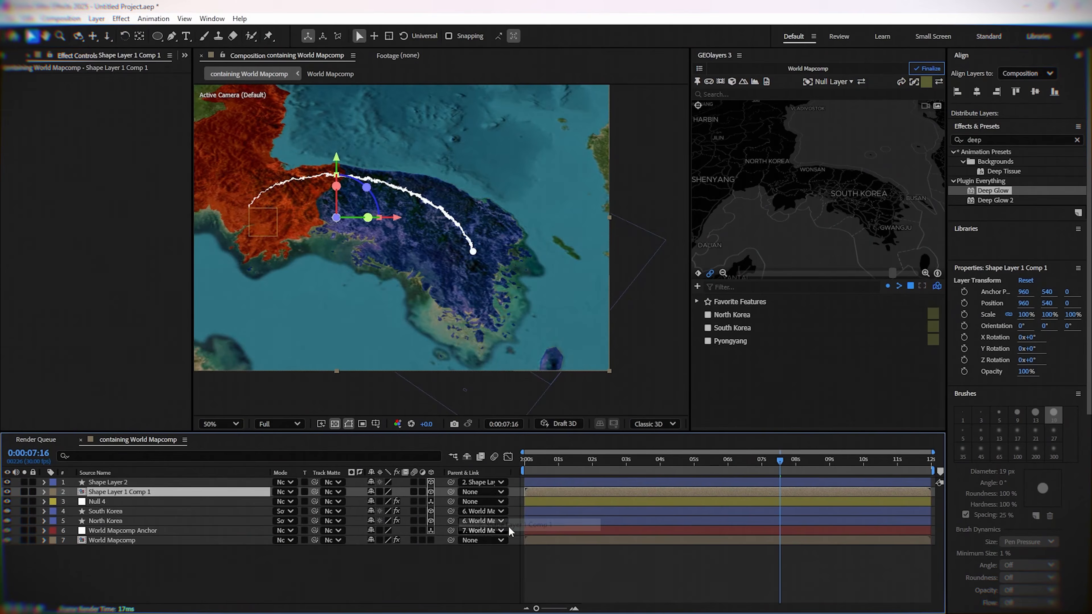
{"action": "left_click", "coordinate": [482, 491]}
{"action": "left_click", "coordinate": [528, 584]}
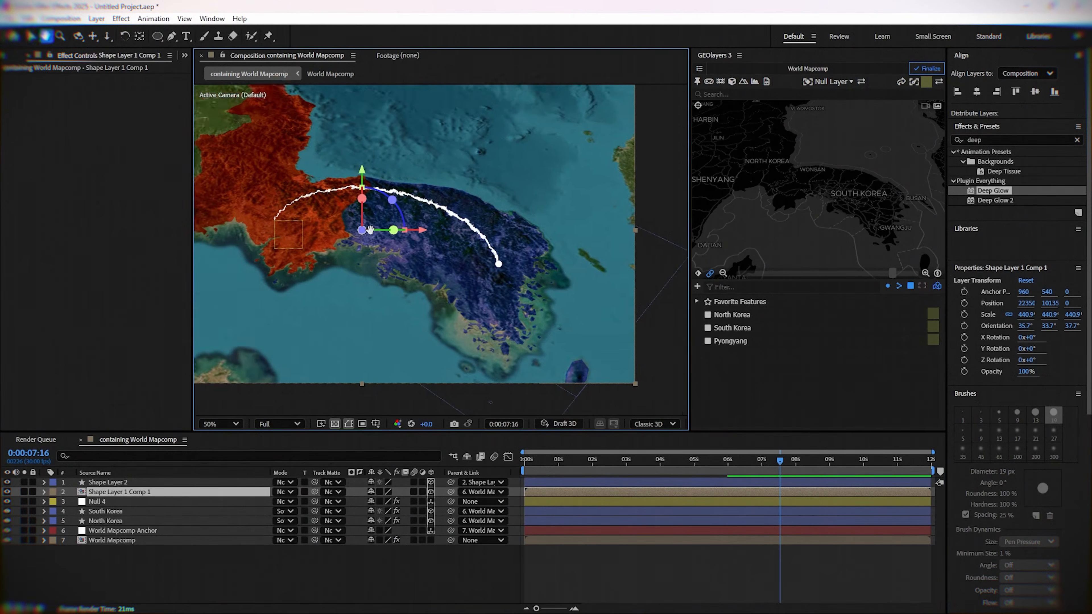
Apply the Deep Glow effect to the circle on Shape Layer 2.
{"action": "left_click_drag", "start_coordinate": [332, 213], "coordinate": [402, 256]}
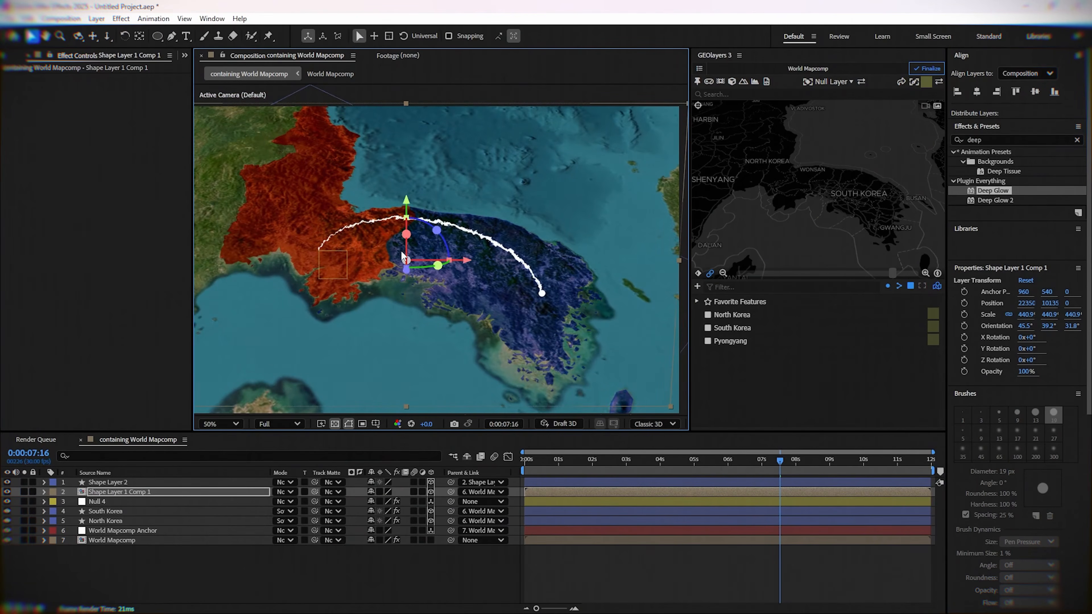
{"action": "left_click", "coordinate": [403, 552]}
{"action": "left_click_drag", "start_coordinate": [999, 196], "coordinate": [113, 485]}
{"action": "left_click", "coordinate": [434, 570]}
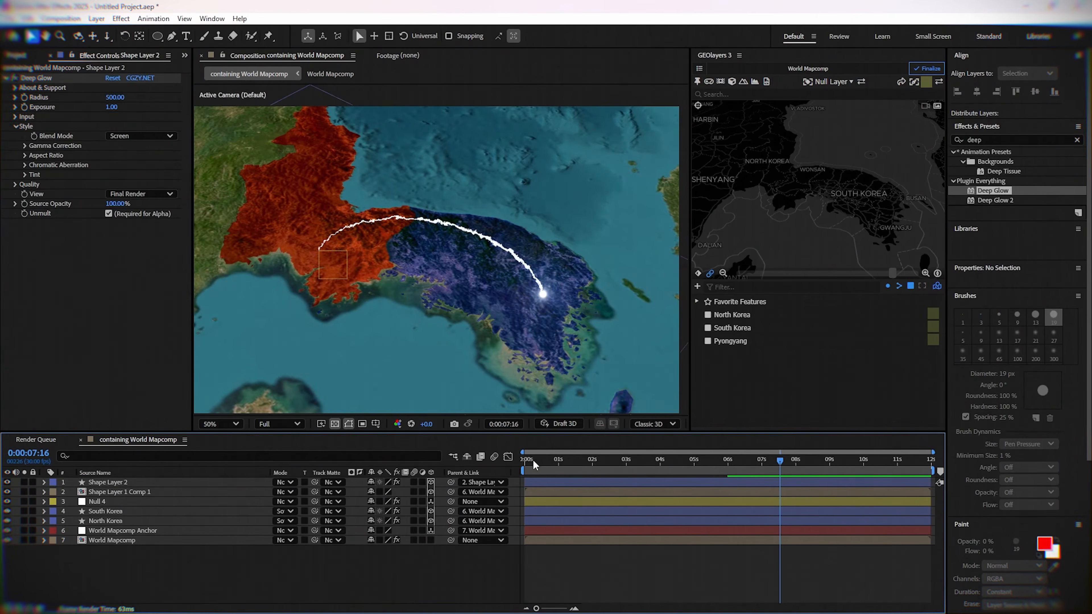
Scrub to 0:00:08:28 to check the glowing circle at the end of the trail.
{"action": "left_click_drag", "start_coordinate": [533, 462], "coordinate": [792, 490]}
{"action": "left_click", "coordinate": [586, 482]}
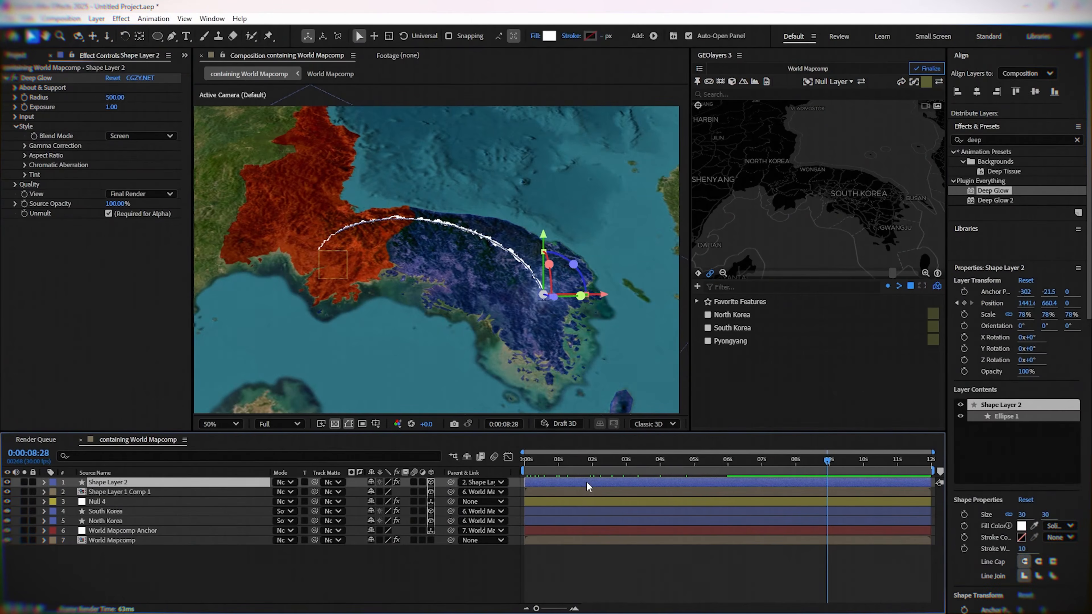
{"action": "left_click", "coordinate": [590, 569]}
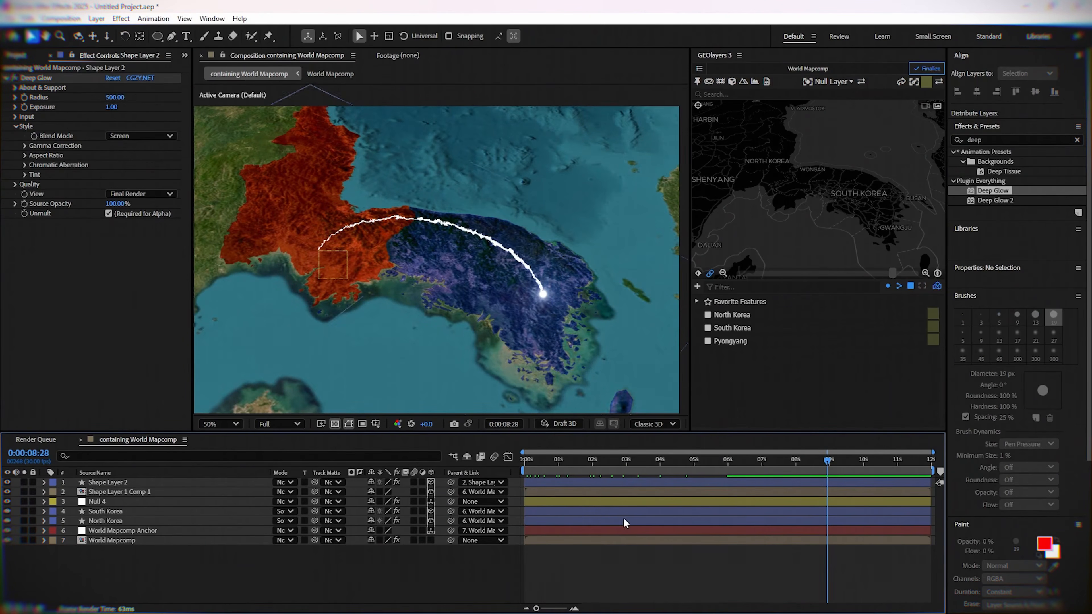
Rotate Shape Layer 1 Comp 1 about its X axis so the trail stands up from the map, with orientation about 94.7°, 48.7°, 356.5°.
{"action": "left_click", "coordinate": [542, 492]}
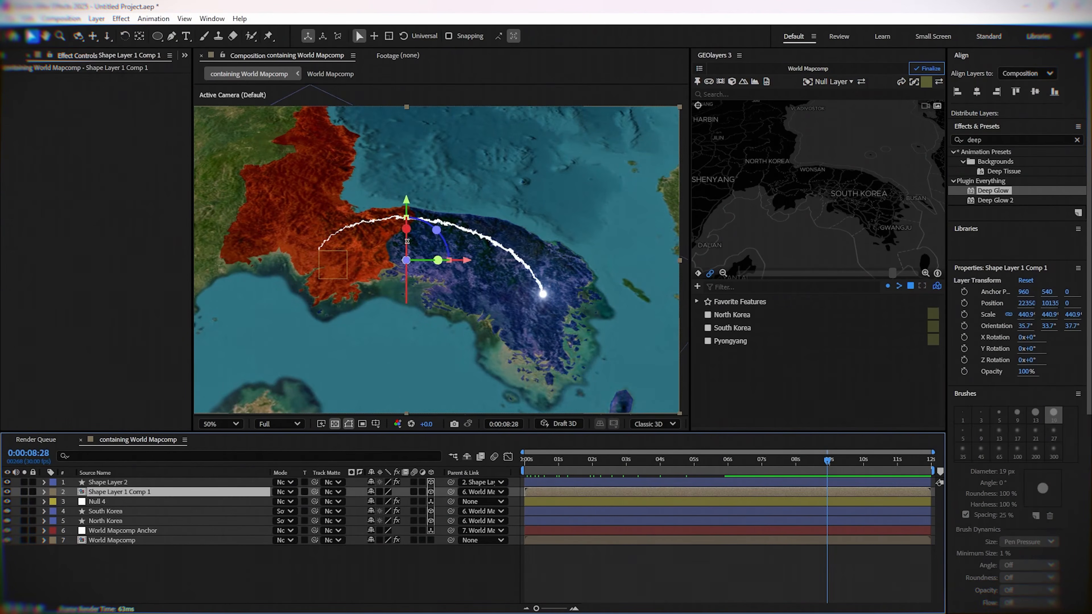
{"action": "left_click_drag", "start_coordinate": [406, 231], "coordinate": [406, 267]}
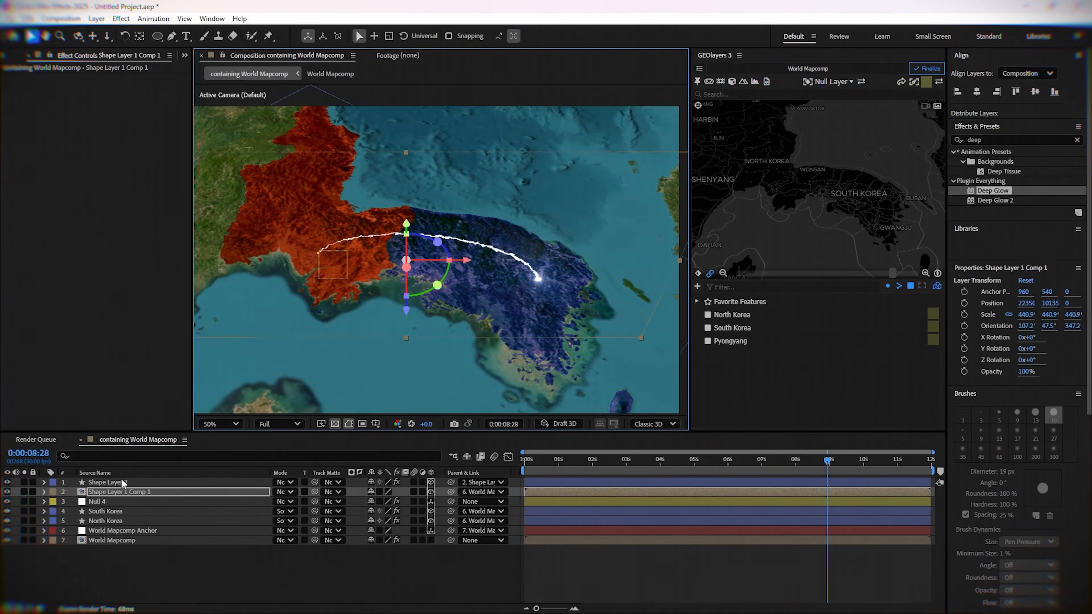
{"action": "left_click", "coordinate": [43, 492]}
{"action": "left_click", "coordinate": [54, 502]}
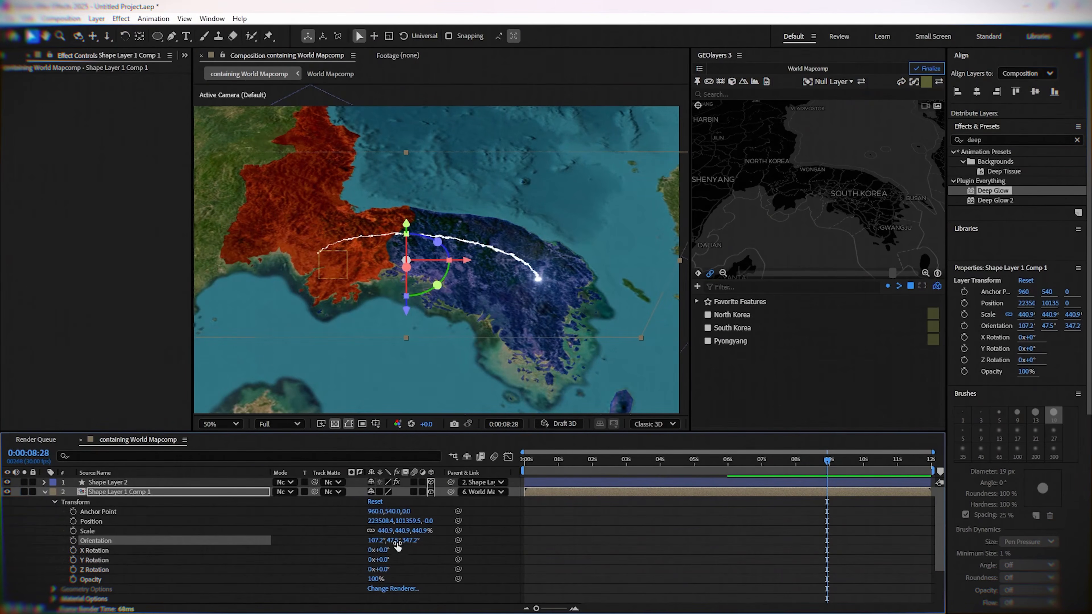
{"action": "left_click_drag", "start_coordinate": [404, 280], "coordinate": [408, 276]}
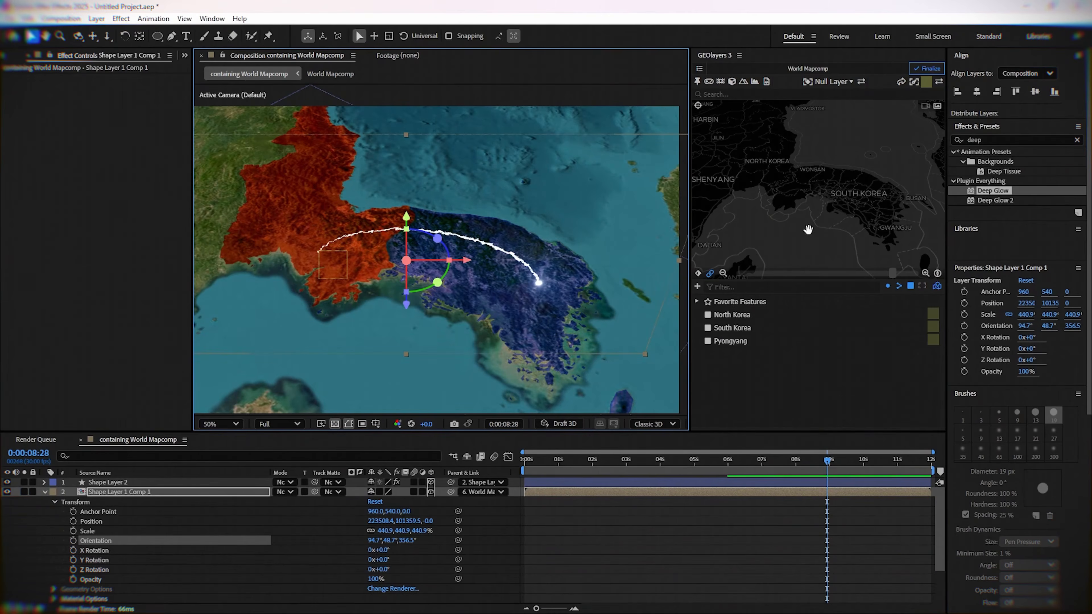
Adjust the GEOlayers map view to show the peninsula from another angle, and collapse Shape Layer 1 Comp 1's properties.
{"action": "left_click_drag", "start_coordinate": [791, 215], "coordinate": [827, 176]}
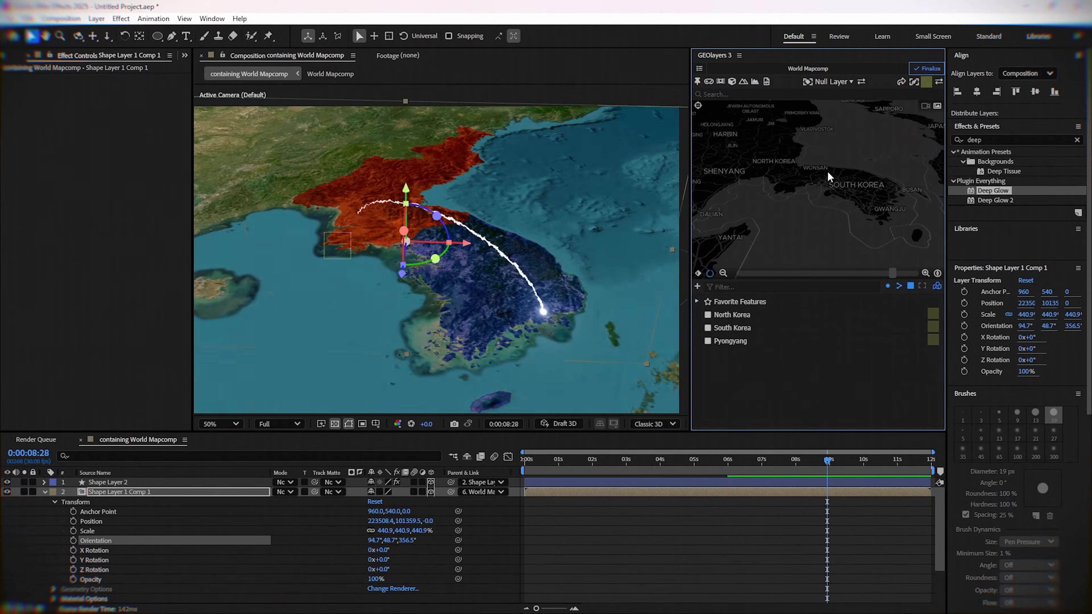
{"action": "left_click", "coordinate": [45, 492]}
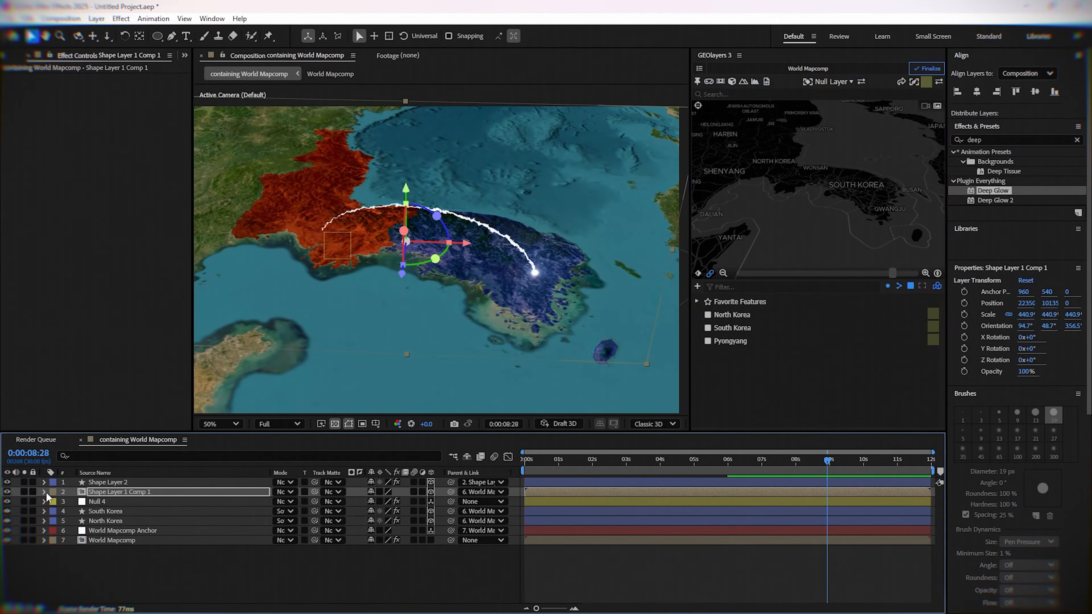
Set the blending mode of the South Korea and North Korea layers to Normal.
{"action": "left_click", "coordinate": [105, 511]}
{"action": "left_click", "coordinate": [104, 520], "text": "shift"}
{"action": "left_click", "coordinate": [284, 521]}
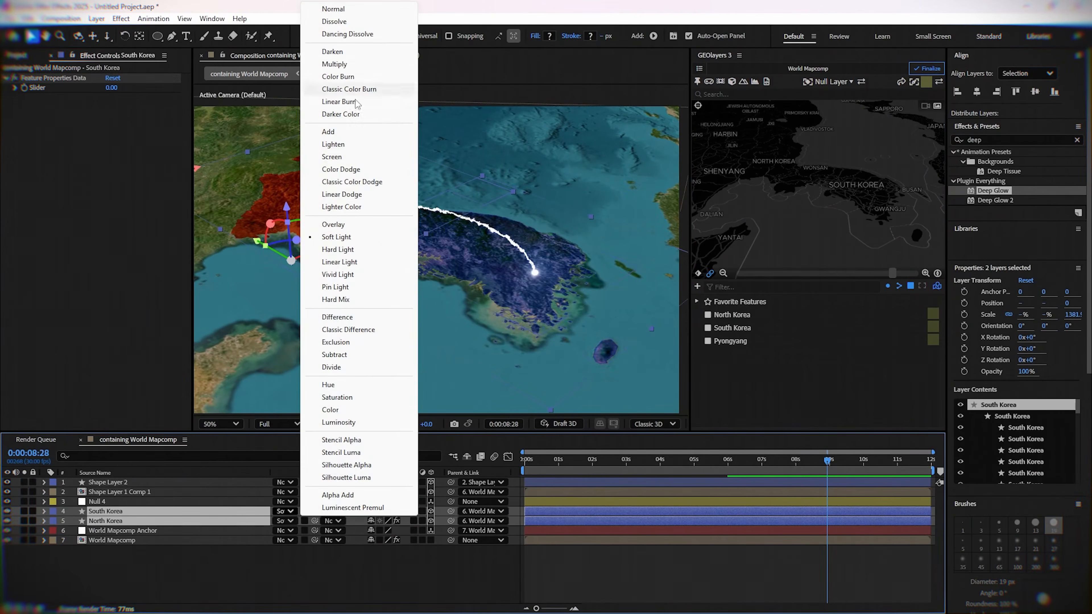
{"action": "left_click", "coordinate": [334, 8]}
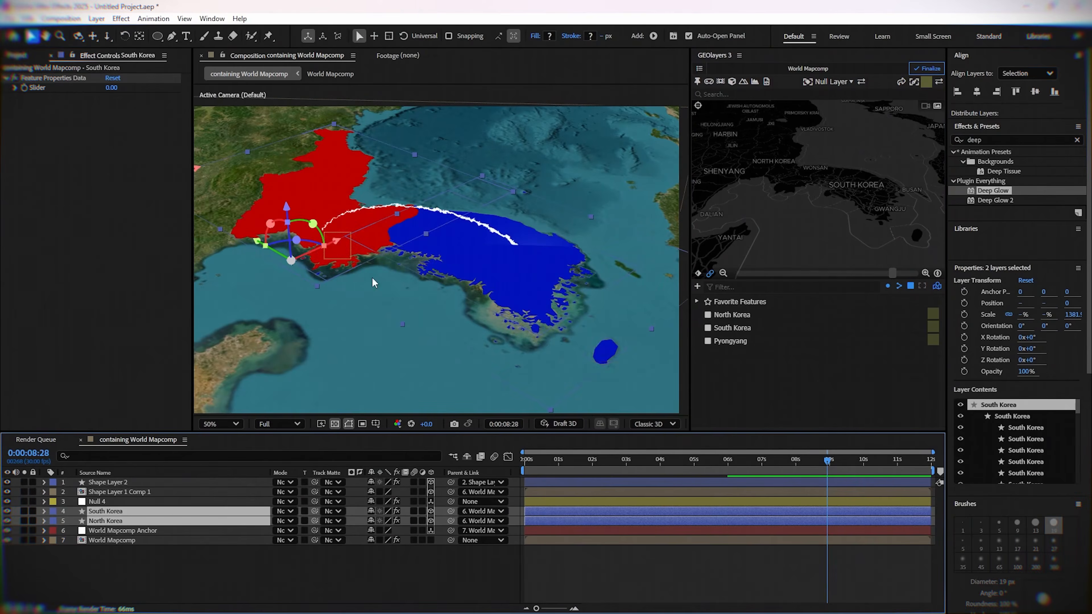
Try to raise Shape Layer 1 Comp 1 along its vertical axis to lift the trail above the solid-colored countries.
{"action": "scroll", "coordinate": [340, 255], "scroll_direction": "up", "scroll_amount": 2}
{"action": "left_click_drag", "start_coordinate": [340, 254], "coordinate": [458, 288]}
{"action": "left_click", "coordinate": [132, 493]}
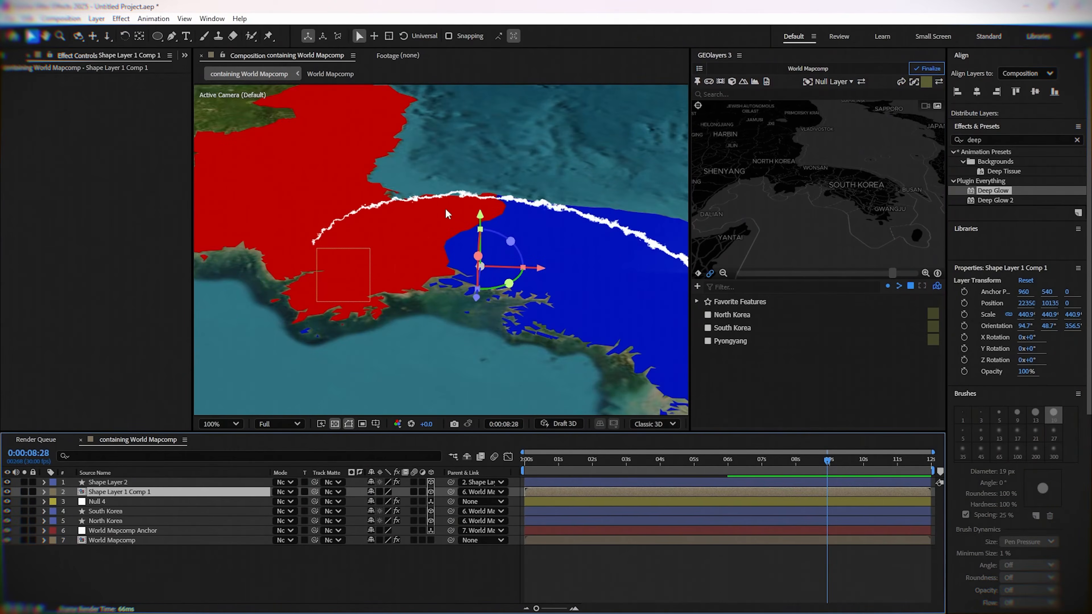
{"action": "left_click_drag", "start_coordinate": [480, 221], "coordinate": [481, 203]}
{"action": "left_click_drag", "start_coordinate": [597, 260], "coordinate": [506, 257]}
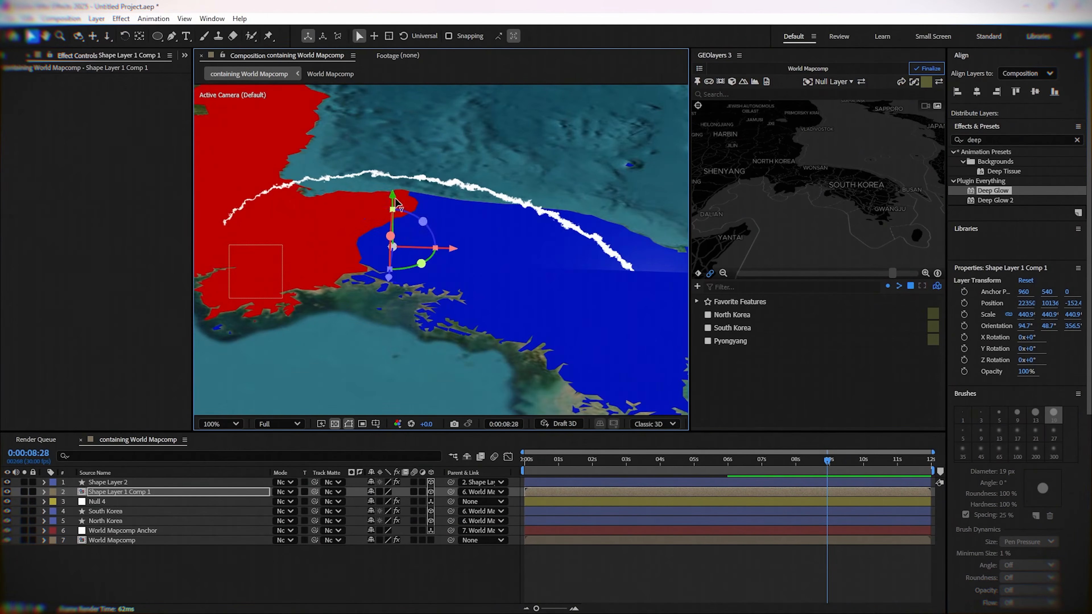
{"action": "left_click_drag", "start_coordinate": [389, 195], "coordinate": [394, 212]}
{"action": "scroll", "coordinate": [558, 286], "scroll_direction": "down", "scroll_amount": 2}
{"action": "key", "text": "y"}
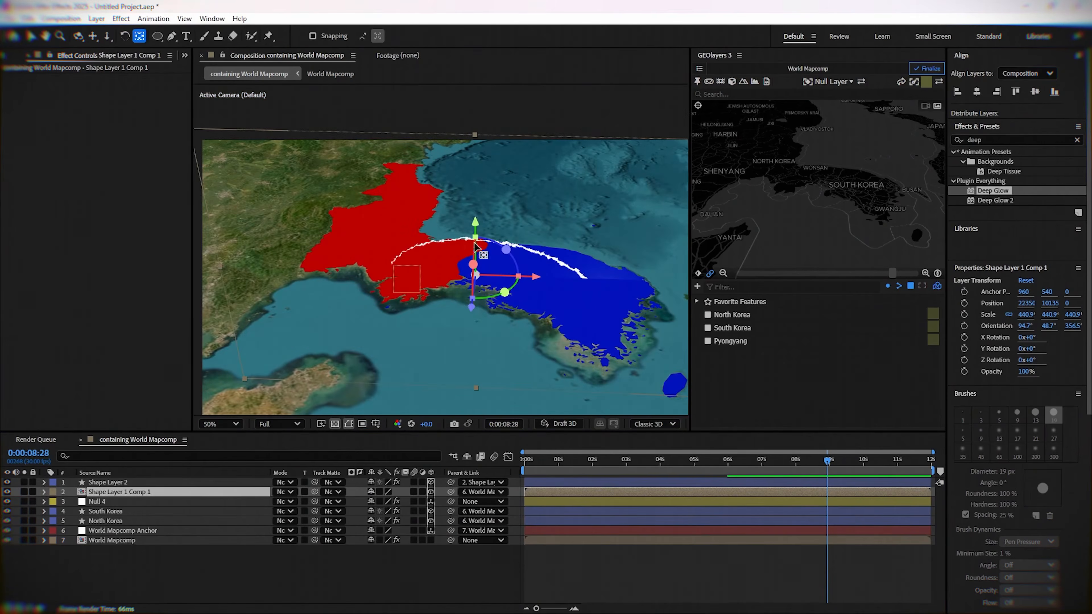
{"action": "left_click", "coordinate": [31, 37]}
Tilt Shape Layer 1 Comp 1 to about 344.9° Z orientation and move its trail start near Pyongyang, checking the result at 0:00:02:03.
{"action": "mouse_move", "coordinate": [509, 254]}
{"action": "left_mouse_down"}
{"action": "mouse_move", "coordinate": [486, 262]}
{"action": "mouse_move", "coordinate": [503, 233]}
{"action": "left_mouse_up"}
{"action": "scroll", "coordinate": [485, 263], "scroll_direction": "up", "scroll_amount": 2}
{"action": "left_click_drag", "start_coordinate": [676, 271], "coordinate": [534, 233]}
{"action": "left_click_drag", "start_coordinate": [370, 236], "coordinate": [410, 223]}
{"action": "left_click", "coordinate": [597, 460]}
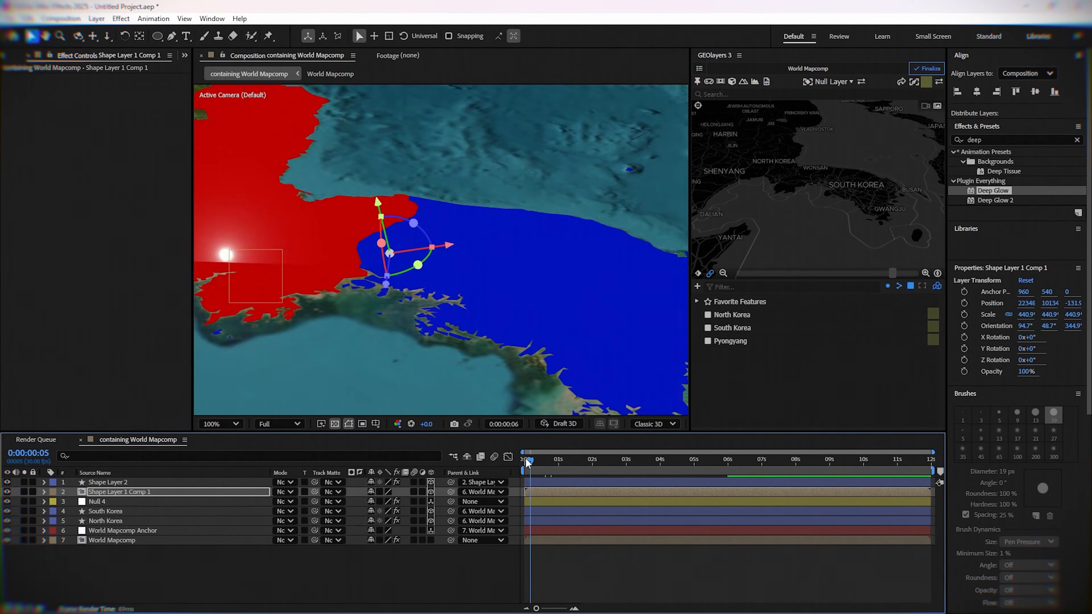
{"action": "mouse_move", "coordinate": [604, 462]}
{"action": "left_mouse_down"}
{"action": "mouse_move", "coordinate": [462, 484]}
{"action": "mouse_move", "coordinate": [596, 477]}
{"action": "left_mouse_up"}
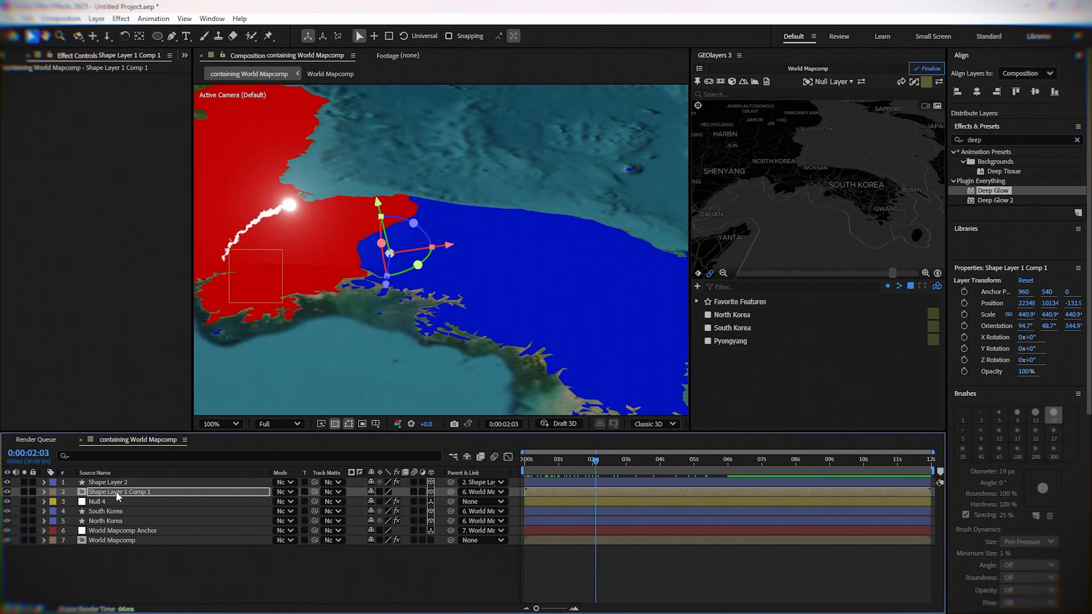
Fade in the circle on Shape Layer 2 by keyframing Opacity from 0% at 0:00:00:00 to 100% at about half a second.
{"action": "left_click", "coordinate": [116, 482]}
{"action": "left_click", "coordinate": [220, 423]}
{"action": "left_click", "coordinate": [223, 210]}
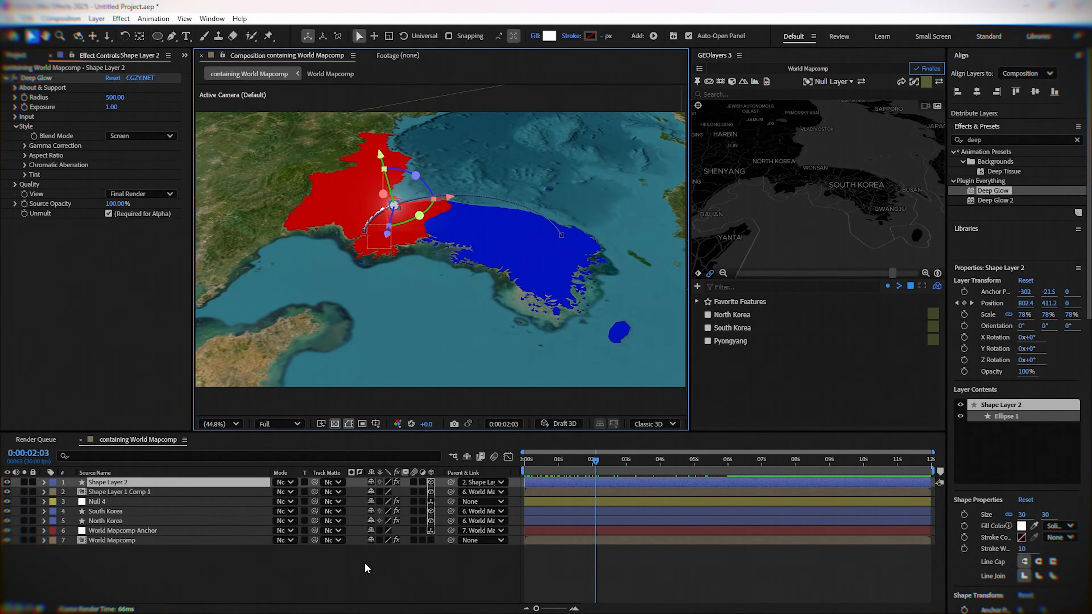
{"action": "key", "text": "t"}
{"action": "left_click_drag", "start_coordinate": [559, 461], "coordinate": [542, 468]}
{"action": "left_click", "coordinate": [73, 492]}
{"action": "key", "text": "Home"}
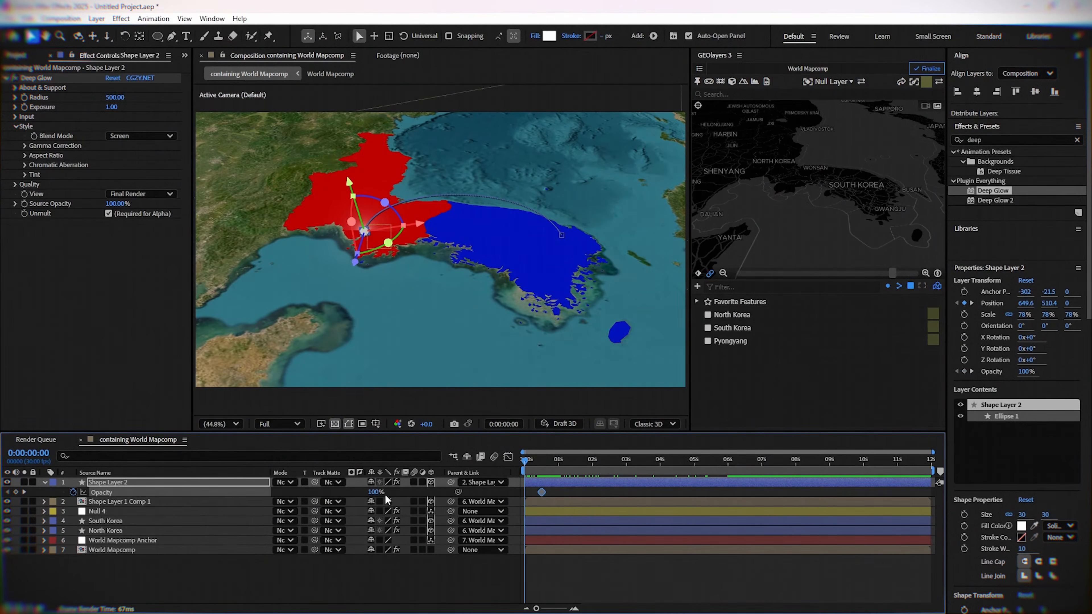
{"action": "type", "text": "0"}
{"action": "key", "text": "Return"}
{"action": "left_click", "coordinate": [317, 584]}
Set the blending mode of the South Korea and North Korea layers to Soft Light.
{"action": "left_click", "coordinate": [104, 512]}
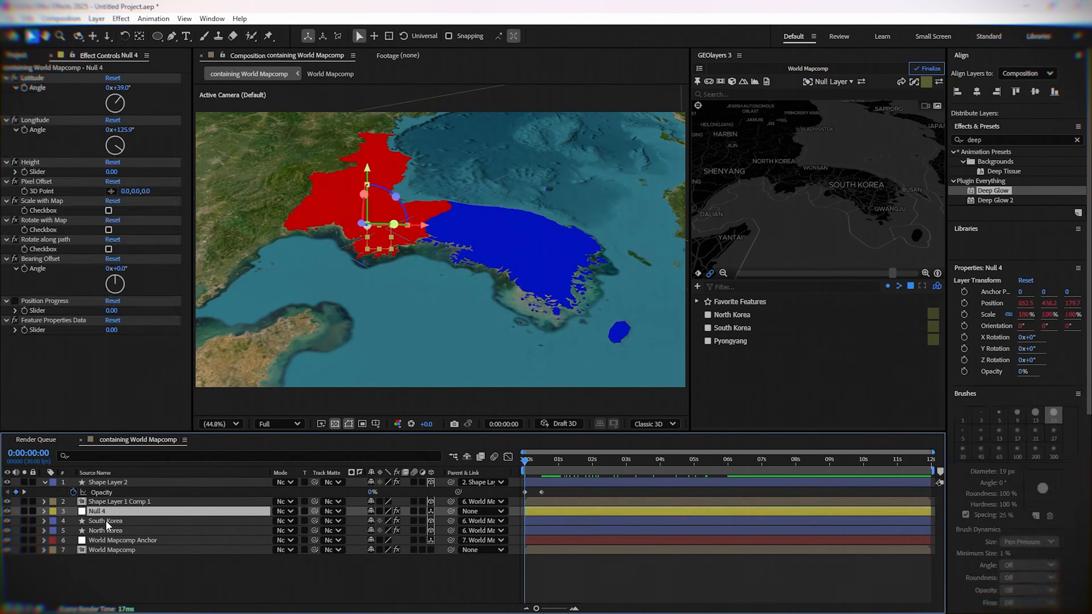
{"action": "left_click", "coordinate": [107, 521]}
{"action": "left_click", "coordinate": [111, 531], "text": "shift"}
{"action": "left_click", "coordinate": [284, 520]}
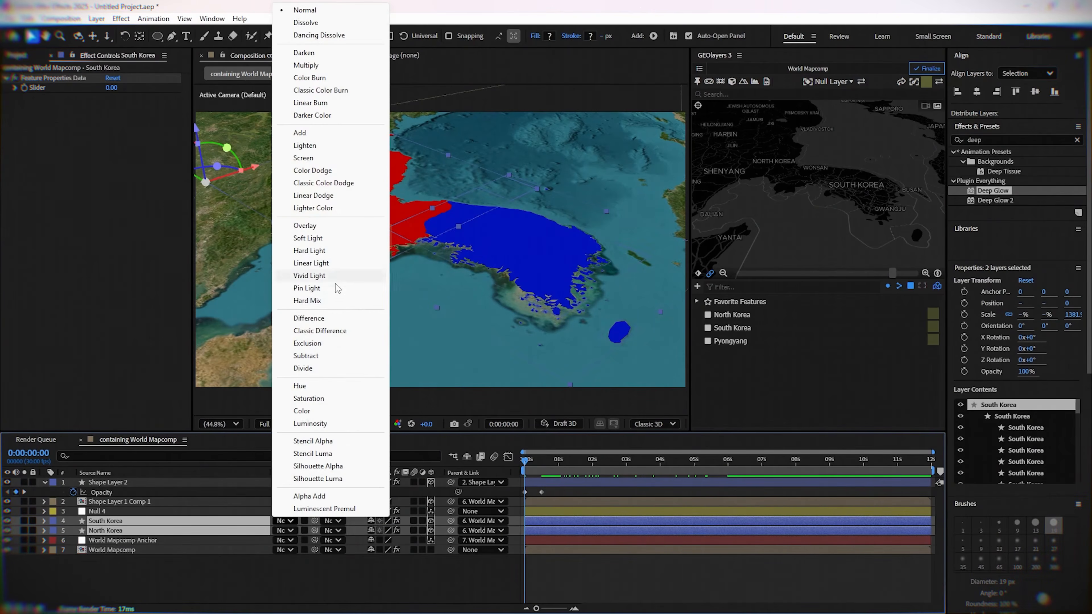
{"action": "left_click", "coordinate": [323, 237]}
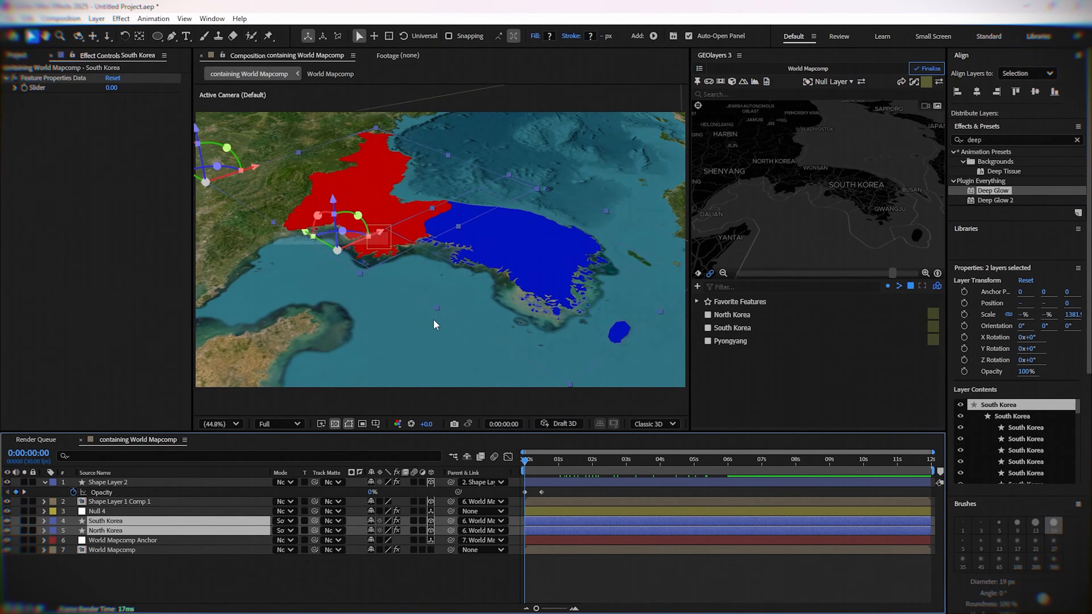
Play a preview of the map animation from the start with nothing selected.
{"action": "left_click", "coordinate": [656, 591]}
{"action": "key", "text": "space"}
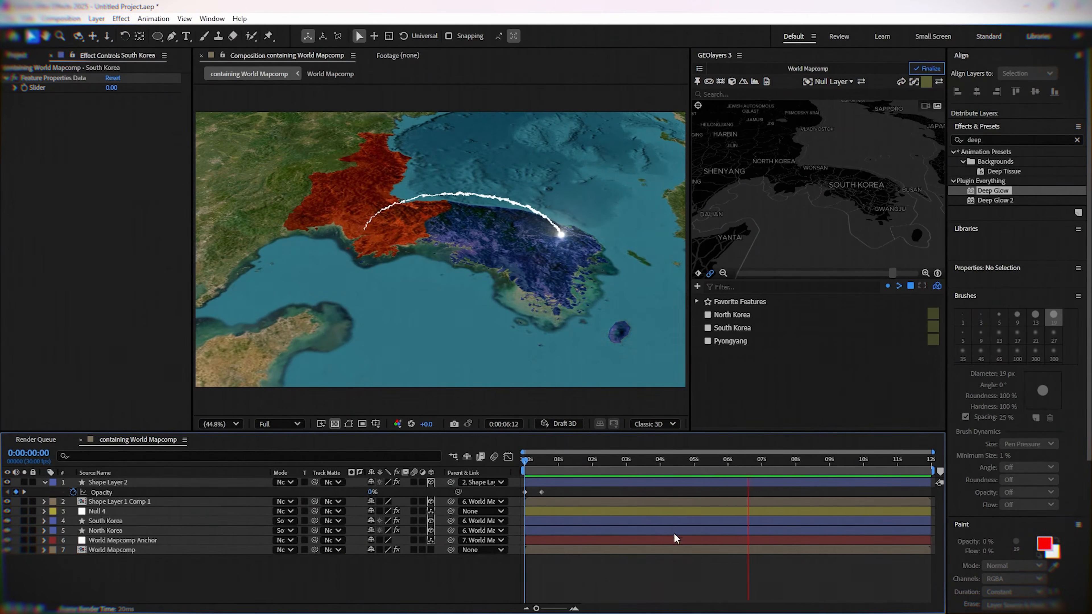
Add a Deep Glow Exposure keyframe of 1.00 on Shape Layer 2 at 0:00:05:29 and reveal it in the timeline.
{"action": "left_click", "coordinate": [700, 460]}
{"action": "left_click_drag", "start_coordinate": [706, 462], "coordinate": [726, 471]}
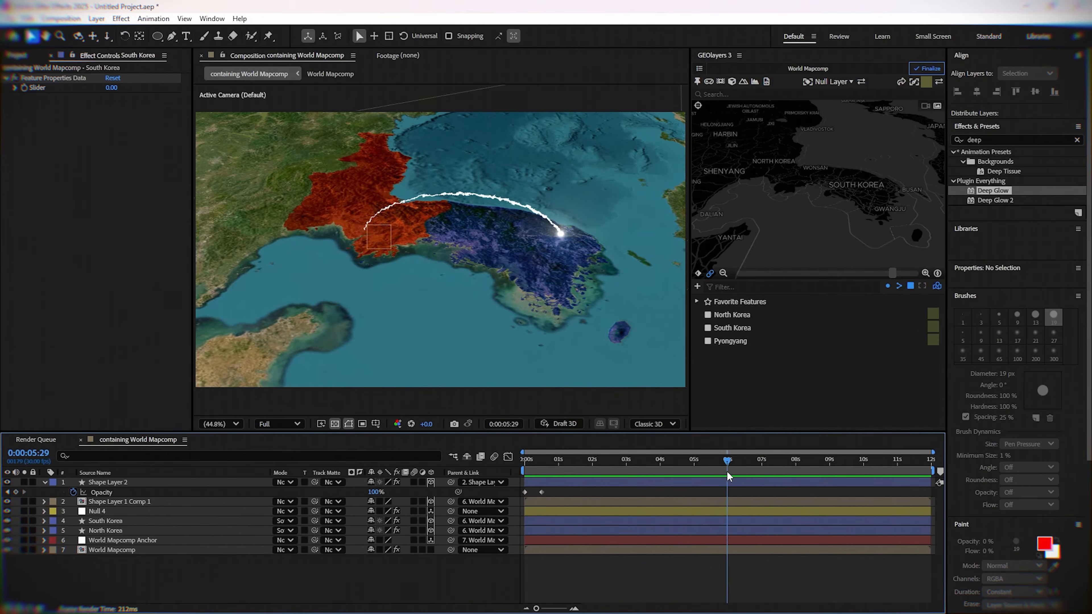
{"action": "left_click", "coordinate": [107, 483]}
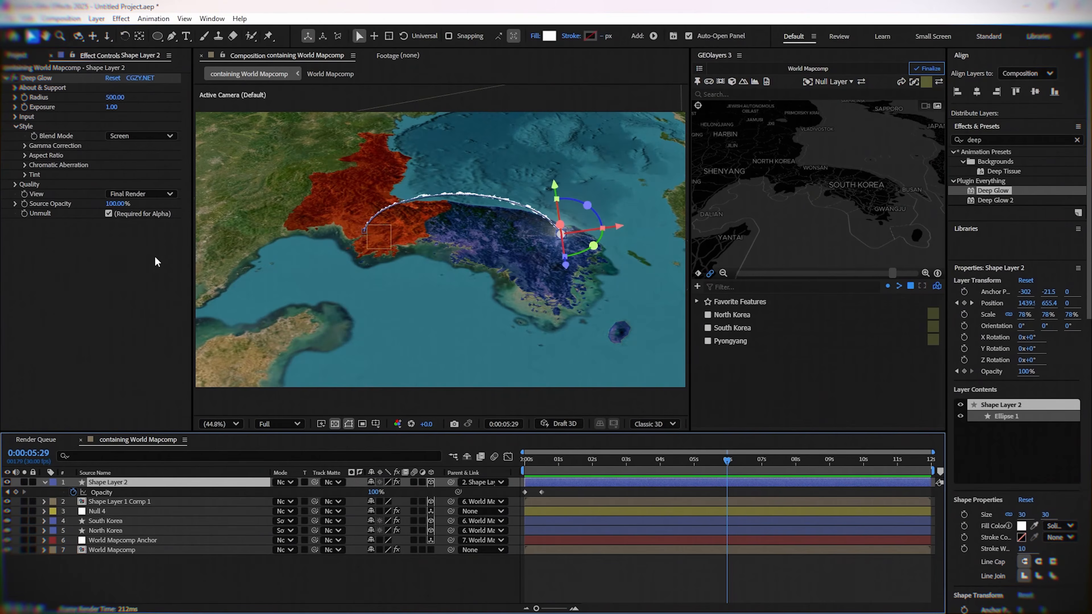
{"action": "left_click", "coordinate": [44, 482]}
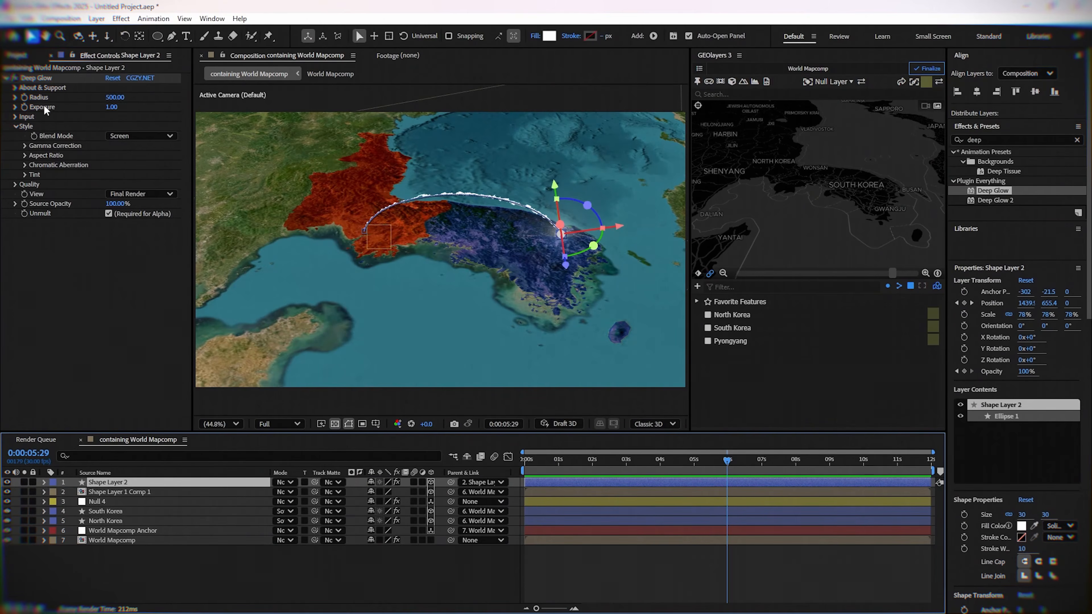
{"action": "left_click", "coordinate": [25, 106]}
{"action": "left_click", "coordinate": [44, 482]}
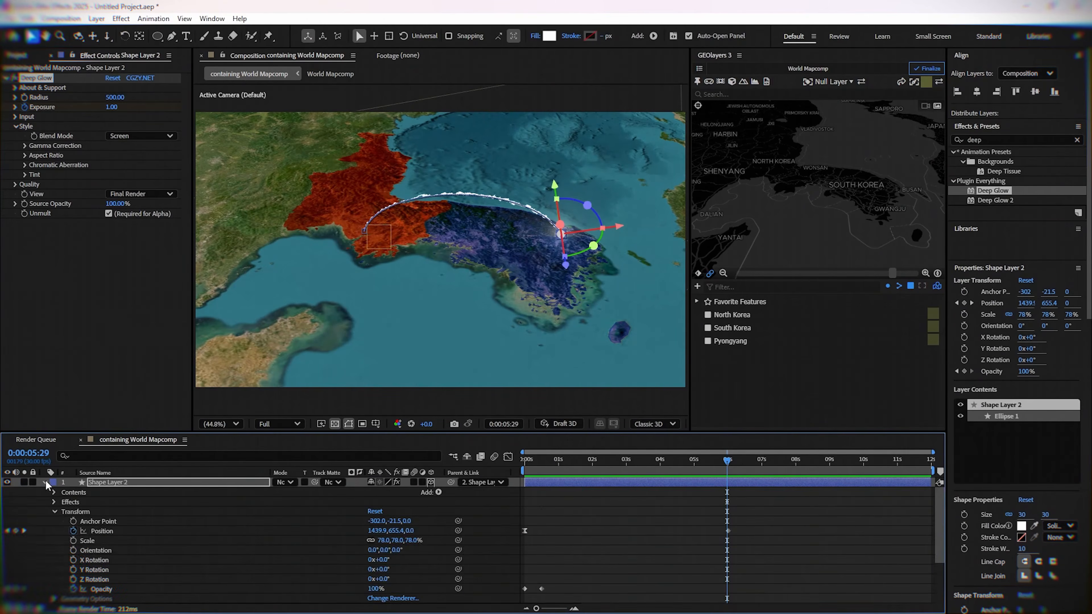
{"action": "left_click", "coordinate": [55, 511]}
{"action": "left_click", "coordinate": [53, 502]}
{"action": "left_click", "coordinate": [64, 511]}
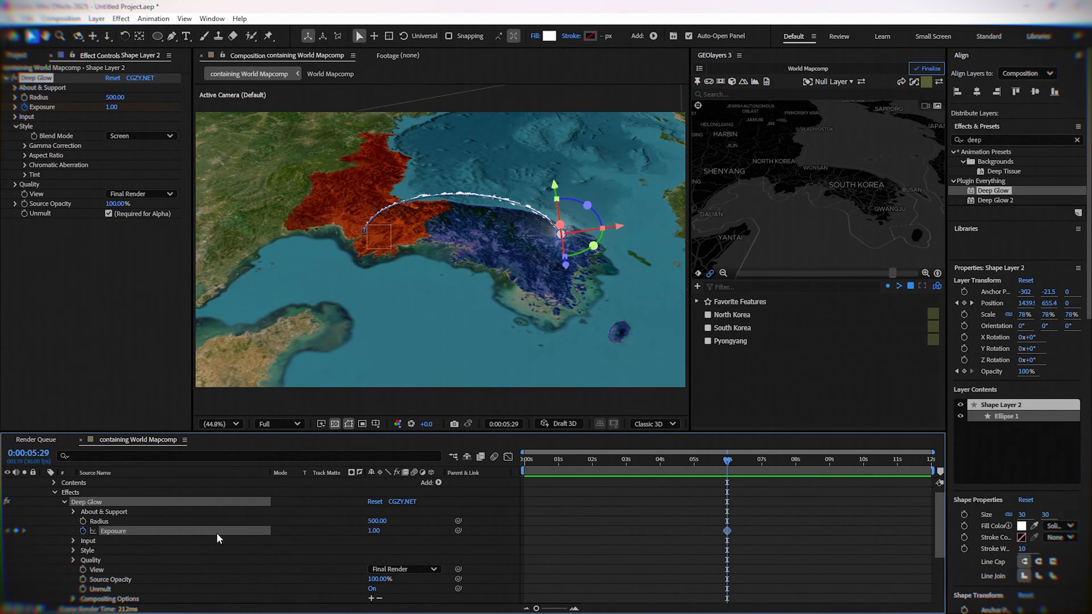
Keyframe the circle's Deep Glow Exposure to 10 at about 0:00:06:03 and to 0 at 0:00:06:08, creating an impact flash.
{"action": "left_click_drag", "start_coordinate": [727, 461], "coordinate": [736, 460]}
{"action": "left_click", "coordinate": [111, 107]}
{"action": "type", "text": "10"}
{"action": "key", "text": "Return"}
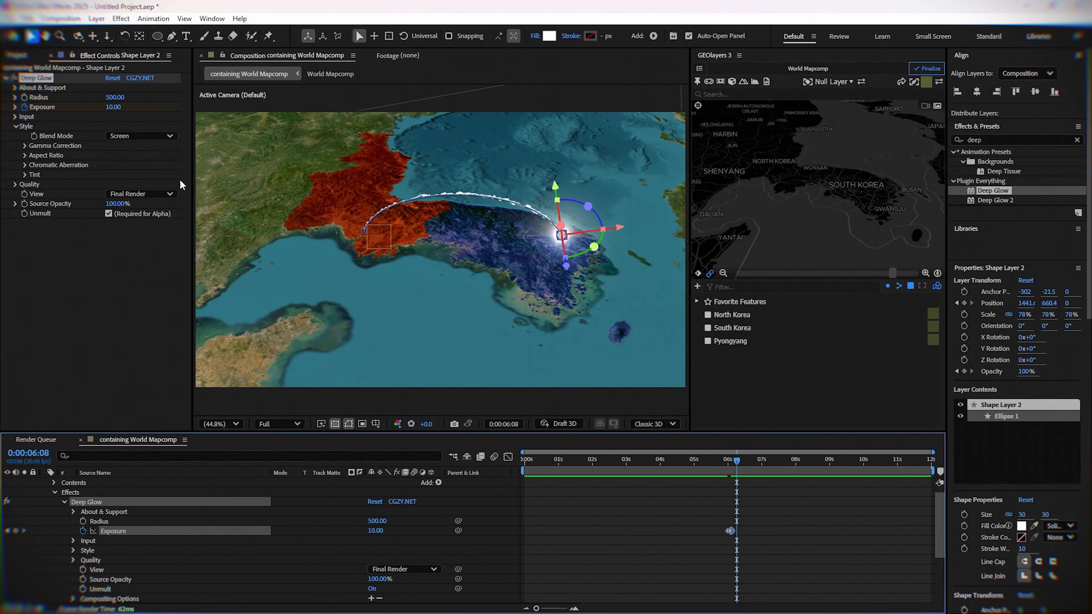
{"action": "left_click", "coordinate": [101, 112]}
{"action": "left_click_drag", "start_coordinate": [113, 107], "coordinate": [101, 112]}
{"action": "left_click", "coordinate": [113, 107]}
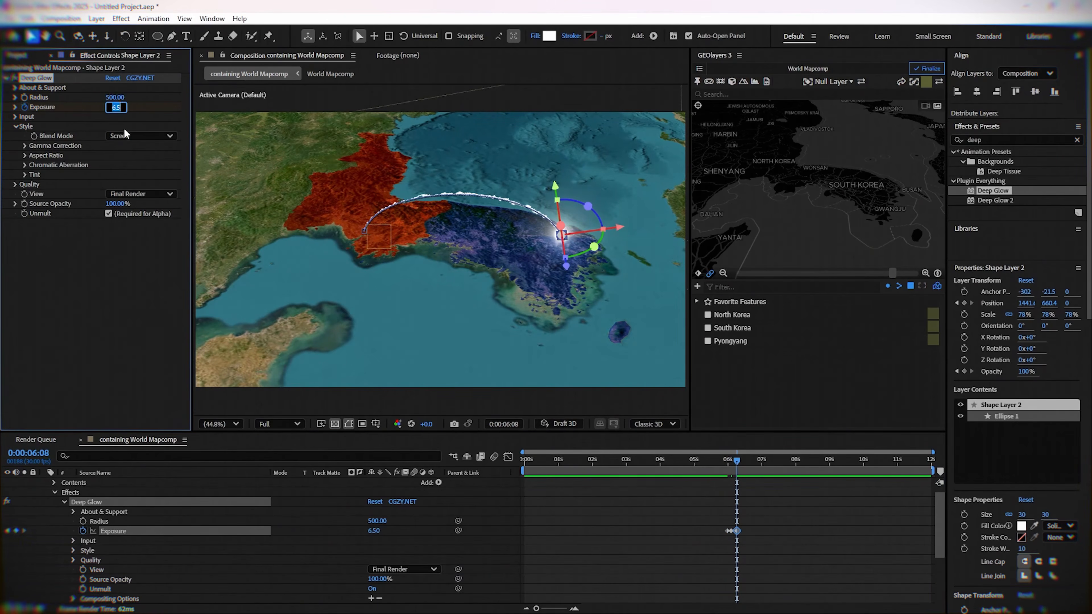
{"action": "type", "text": "0"}
{"action": "key", "text": "Return"}
{"action": "left_click", "coordinate": [744, 511]}
{"action": "scroll", "coordinate": [743, 512], "scroll_direction": "up", "scroll_amount": 2}
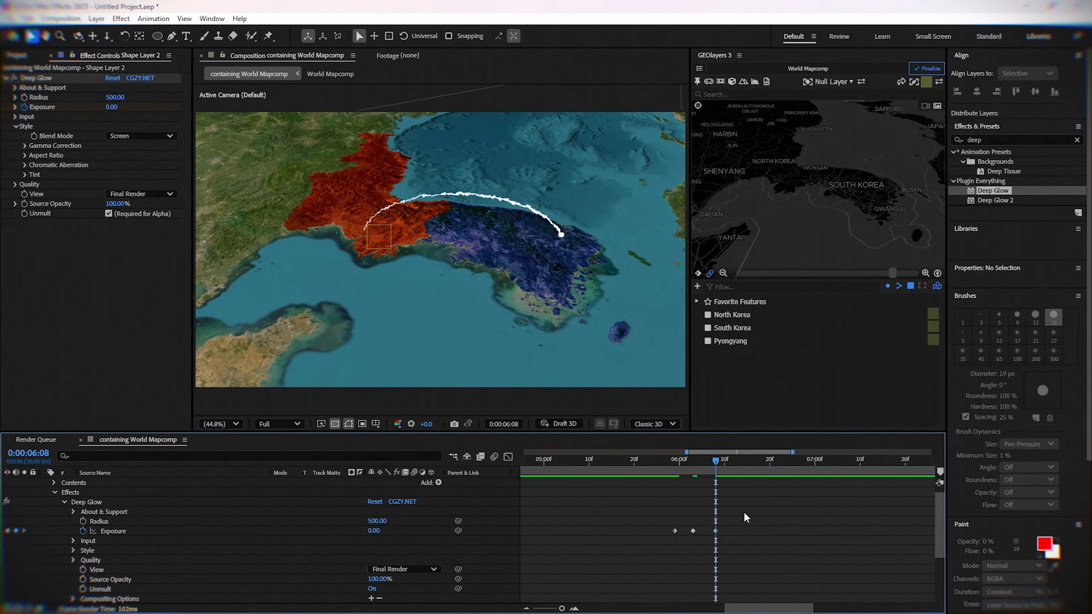
Fade out the circle on Shape Layer 2 by keyframing Opacity from 100% at 0:00:06:04 to 0% at 0:00:06:08, checking the result.
{"action": "left_click", "coordinate": [698, 459]}
{"action": "scroll", "coordinate": [699, 478], "scroll_direction": "up", "scroll_amount": 1}
{"action": "left_click", "coordinate": [684, 482]}
{"action": "key", "text": "t"}
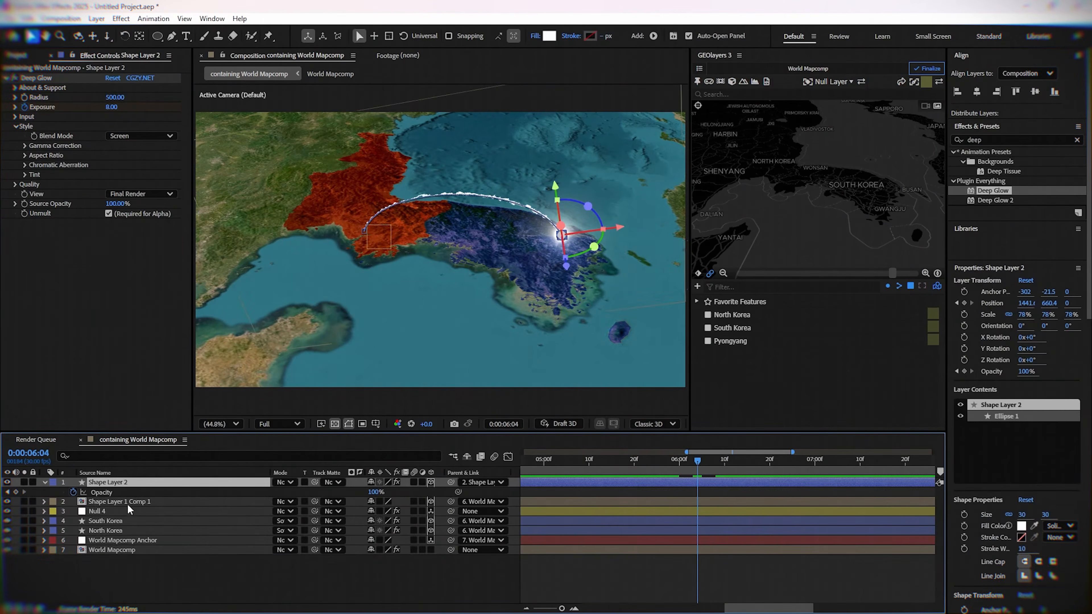
{"action": "left_click", "coordinate": [73, 492]}
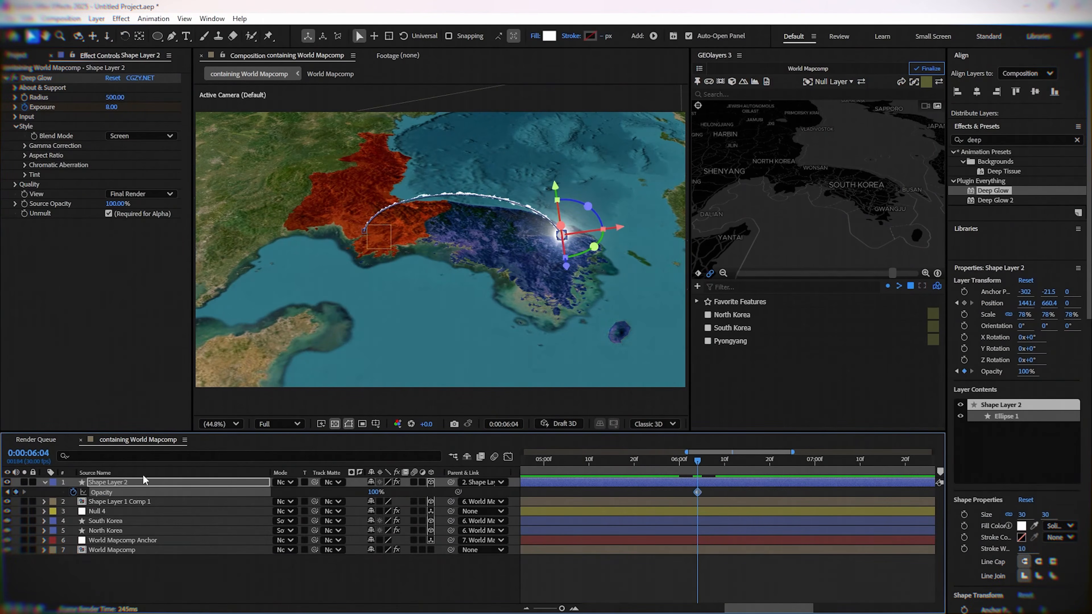
{"action": "left_click_drag", "start_coordinate": [699, 460], "coordinate": [717, 462]}
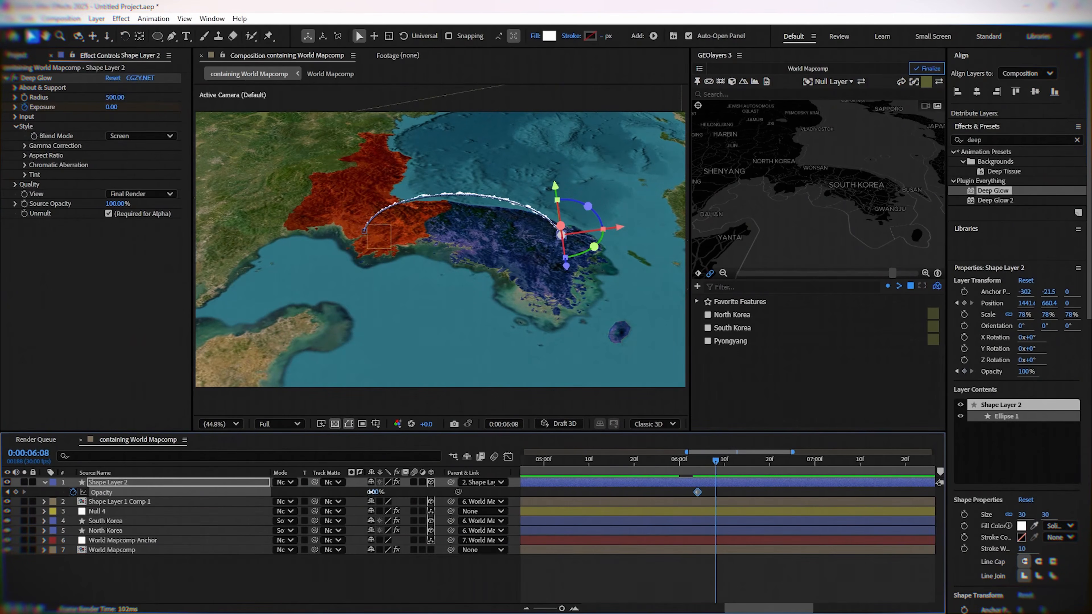
{"action": "left_click", "coordinate": [373, 492]}
{"action": "key", "text": "Return"}
{"action": "left_click", "coordinate": [668, 585]}
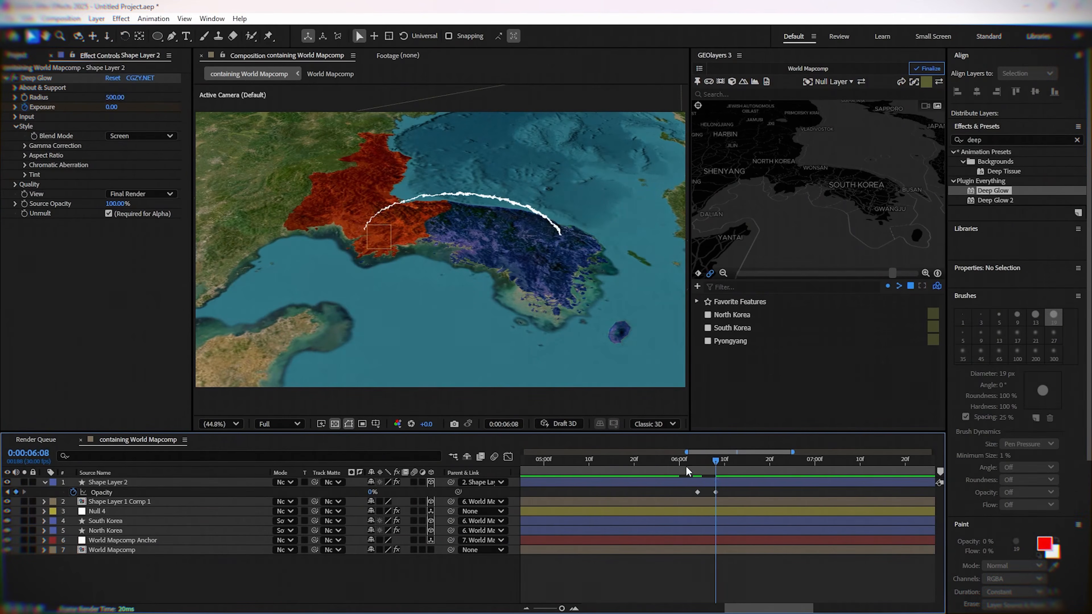
{"action": "left_click_drag", "start_coordinate": [686, 464], "coordinate": [768, 491]}
{"action": "scroll", "coordinate": [791, 493], "scroll_direction": "down", "scroll_amount": 5}
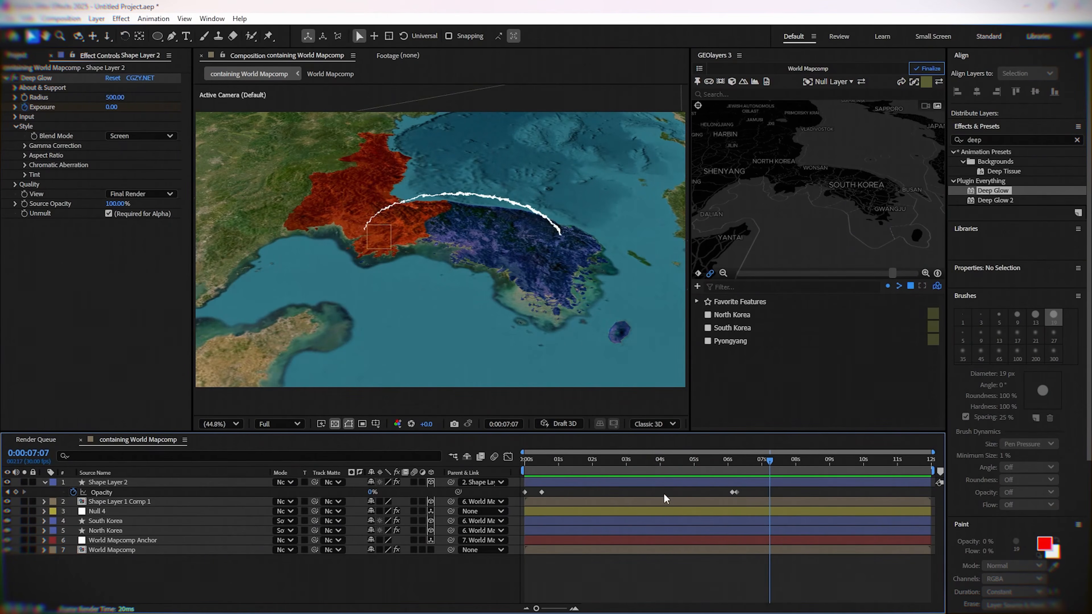
{"action": "left_click", "coordinate": [664, 482]}
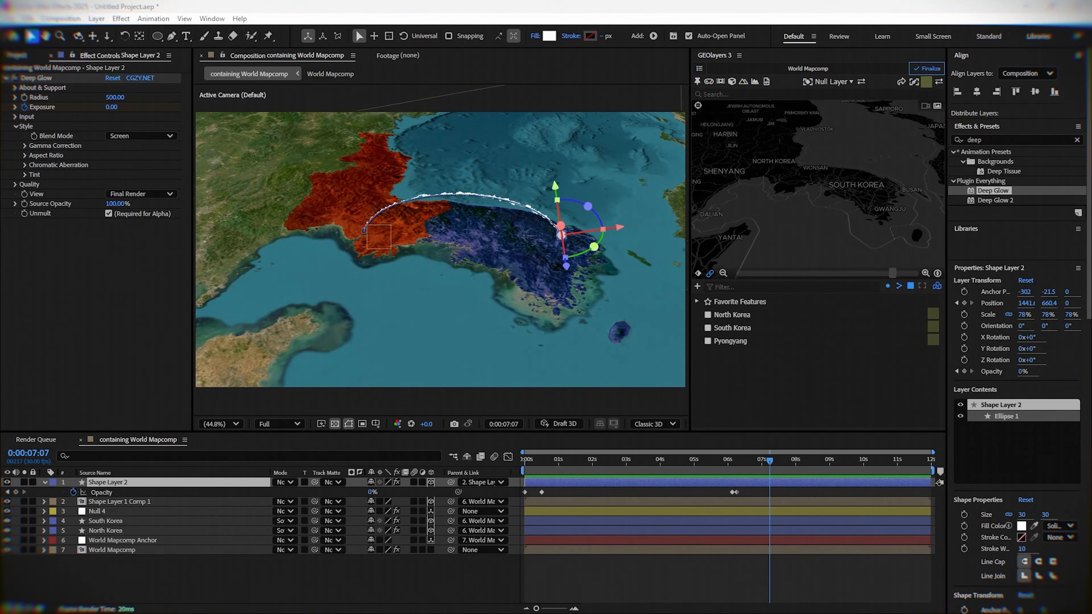
Import the green-screen explosion footage and add its range from 0:00:20:15 to 0:00:28:25 as the top layer of the map composition.
{"action": "left_click_drag", "start_coordinate": [247, 68], "coordinate": [79, 267]}
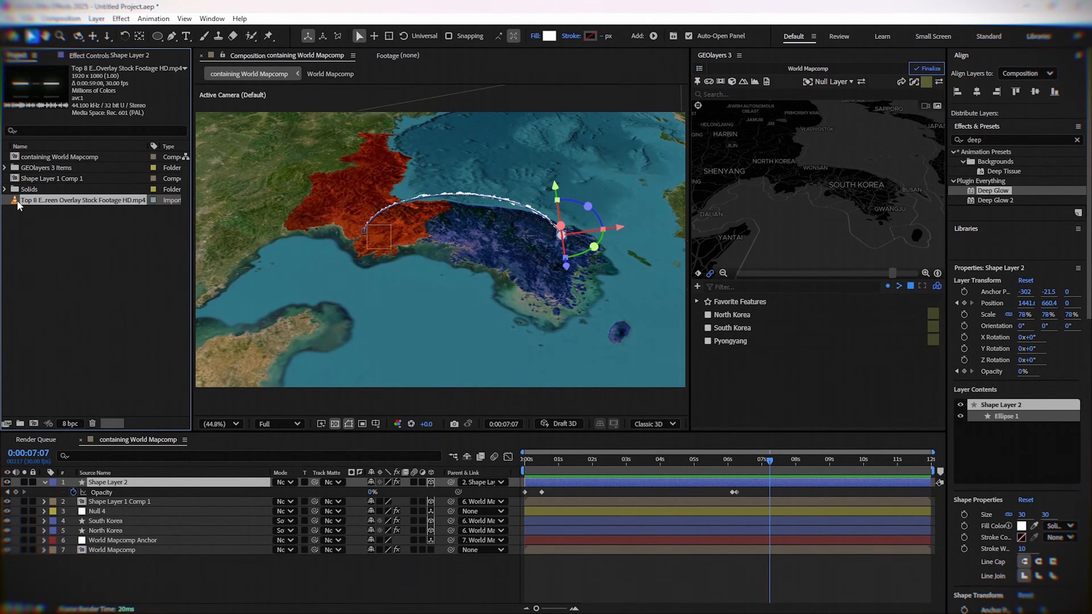
{"action": "double_click", "coordinate": [18, 201]}
{"action": "left_click_drag", "start_coordinate": [235, 408], "coordinate": [435, 407]}
{"action": "left_click", "coordinate": [376, 411]}
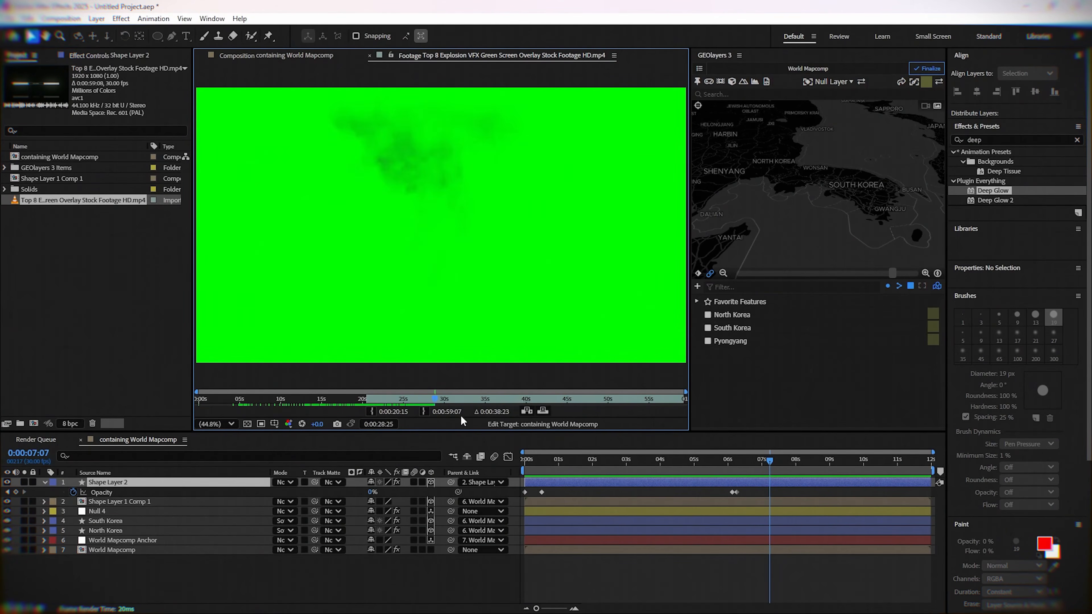
{"action": "left_click", "coordinate": [423, 412]}
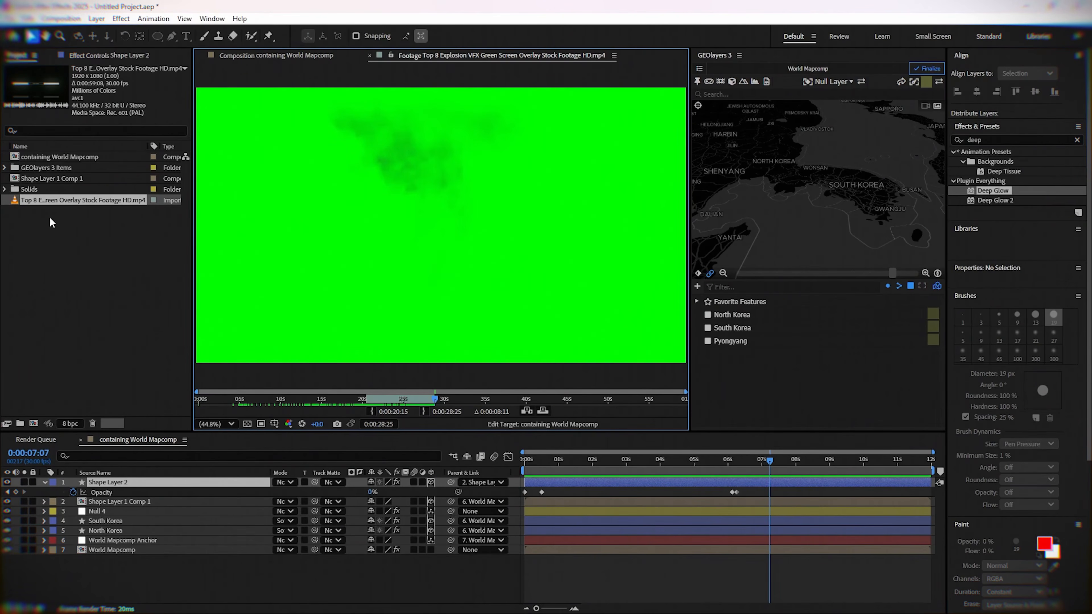
{"action": "left_click_drag", "start_coordinate": [22, 204], "coordinate": [654, 478]}
Key out the explosion's green background with Color Key, using Color Tolerance 199, Edge Thin 5 and Edge Feather 17.5.
{"action": "double_click", "coordinate": [991, 144]}
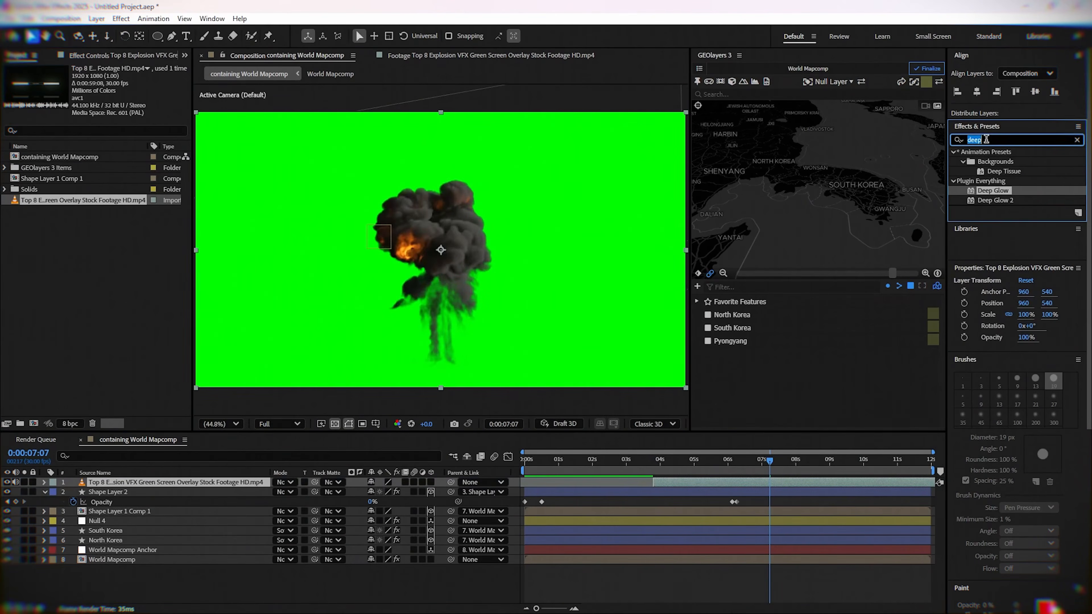
{"action": "type", "text": "key"}
{"action": "left_click_drag", "start_coordinate": [990, 297], "coordinate": [700, 480]}
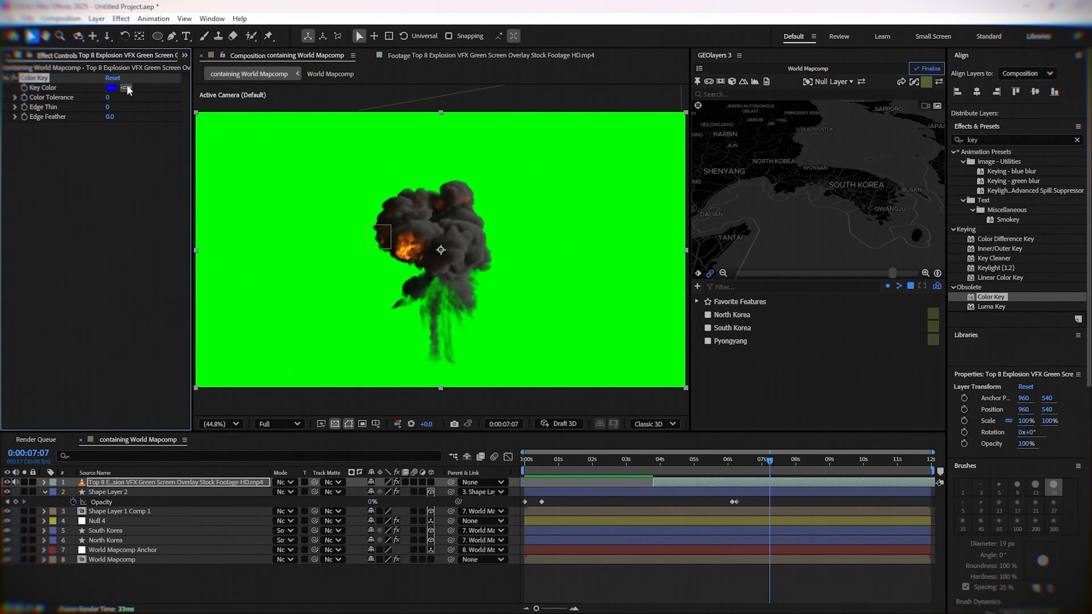
{"action": "left_click", "coordinate": [332, 217]}
{"action": "left_click_drag", "start_coordinate": [111, 97], "coordinate": [226, 105]}
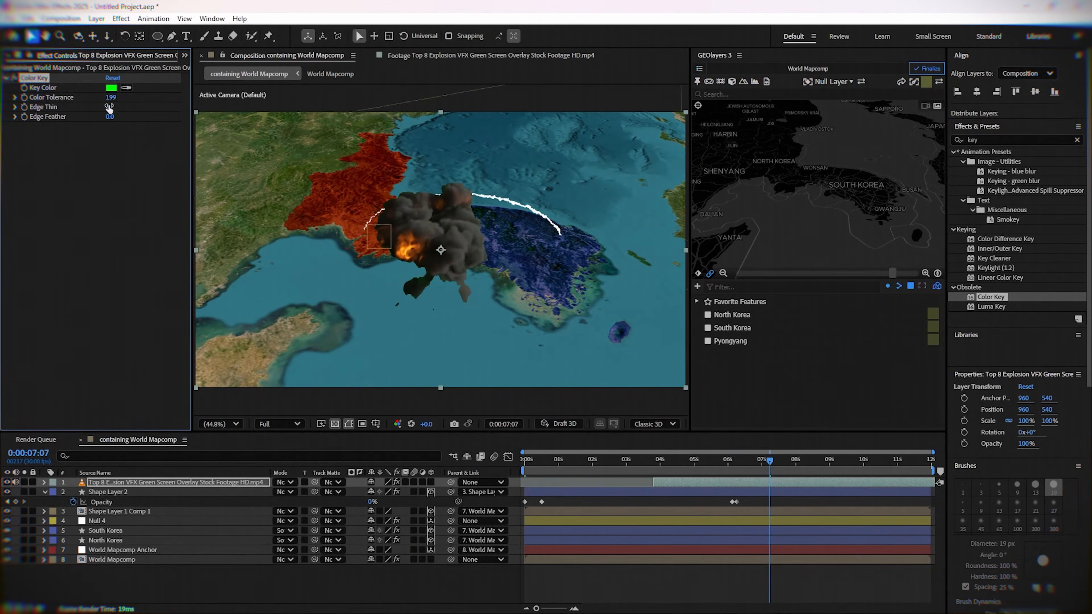
{"action": "left_click_drag", "start_coordinate": [108, 107], "coordinate": [133, 106]}
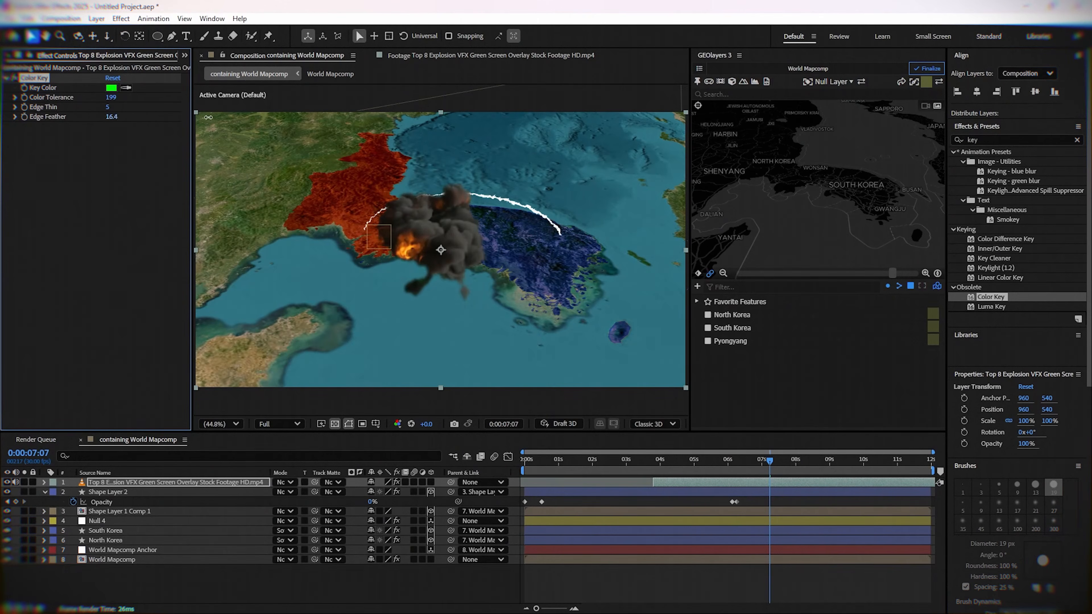
Shift the explosion layer in time to start at about 6 seconds, when the circle reaches South Korea.
{"action": "left_click_drag", "start_coordinate": [630, 456], "coordinate": [734, 481]}
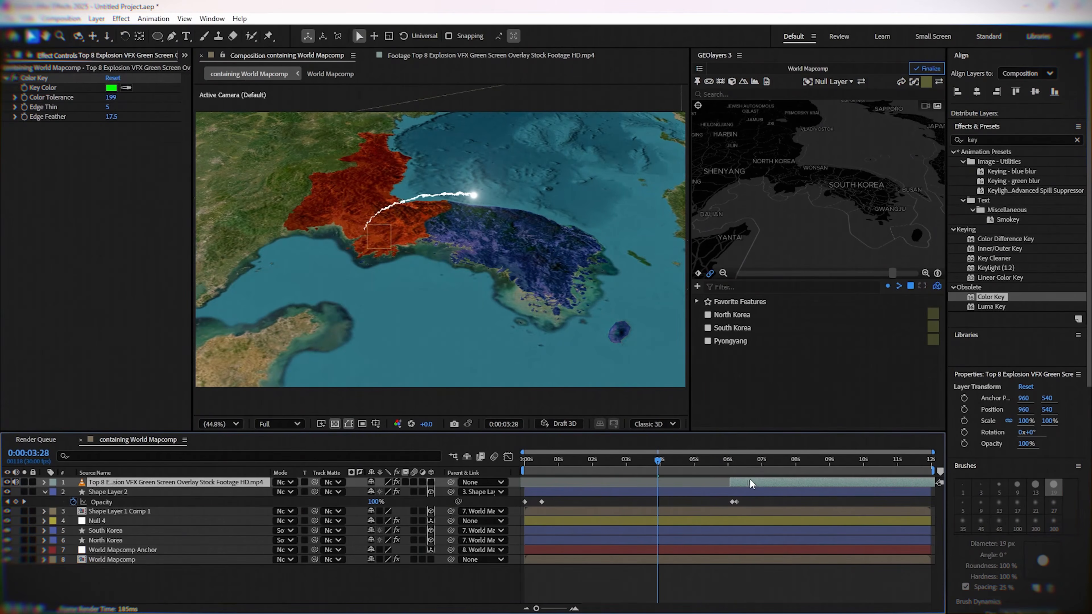
{"action": "left_click", "coordinate": [729, 462]}
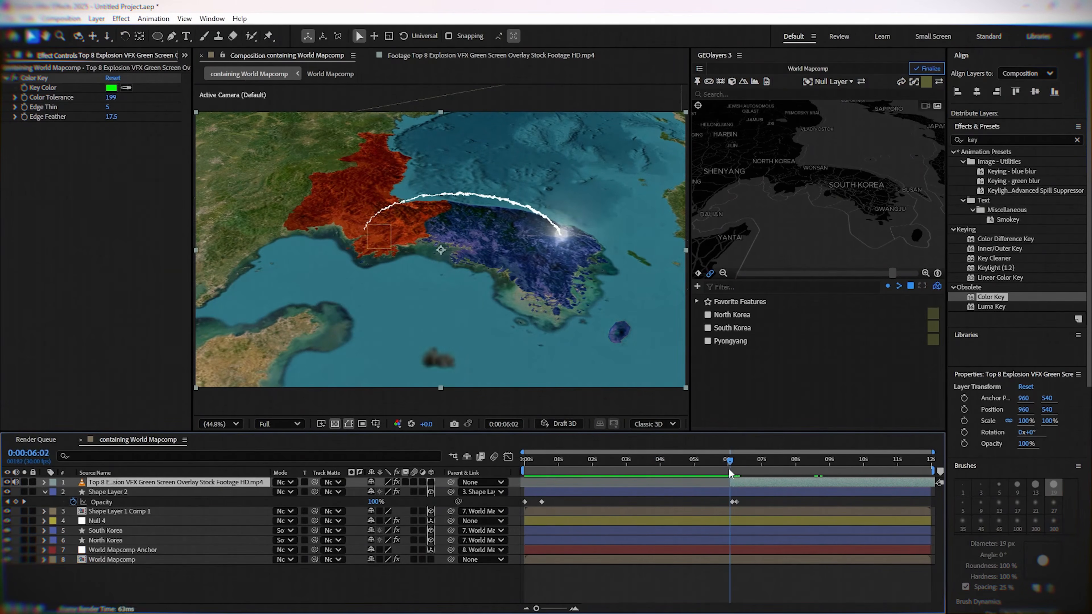
{"action": "left_click_drag", "start_coordinate": [729, 468], "coordinate": [751, 470]}
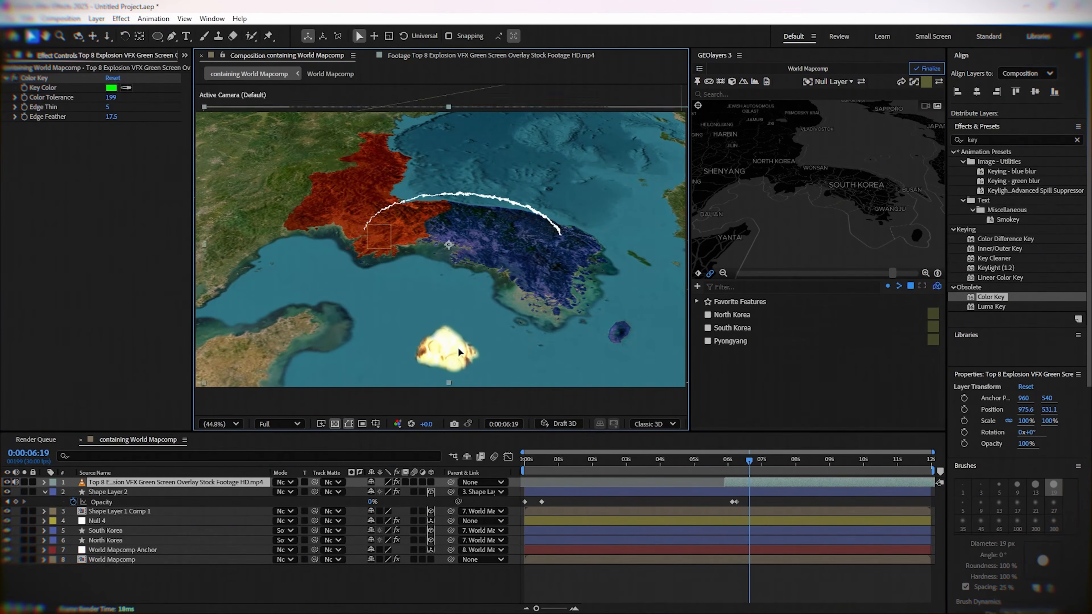
Scale the explosion layer to 33% and place the blast on the trail's end in South Korea, scrubbing to check it.
{"action": "left_click_drag", "start_coordinate": [457, 346], "coordinate": [561, 222]}
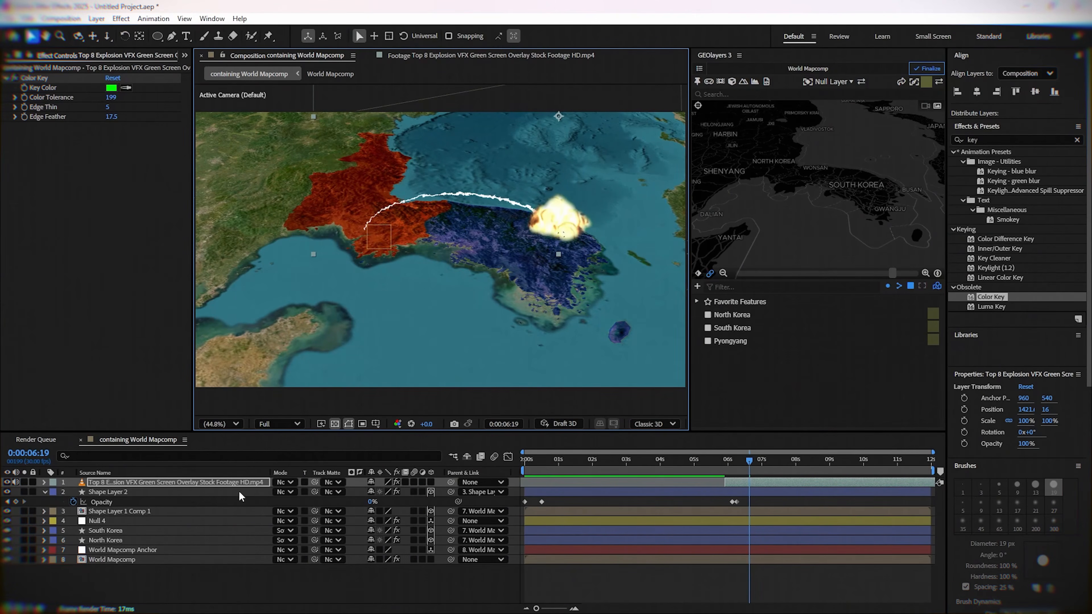
{"action": "key", "text": "s"}
{"action": "left_click_drag", "start_coordinate": [391, 493], "coordinate": [349, 491]}
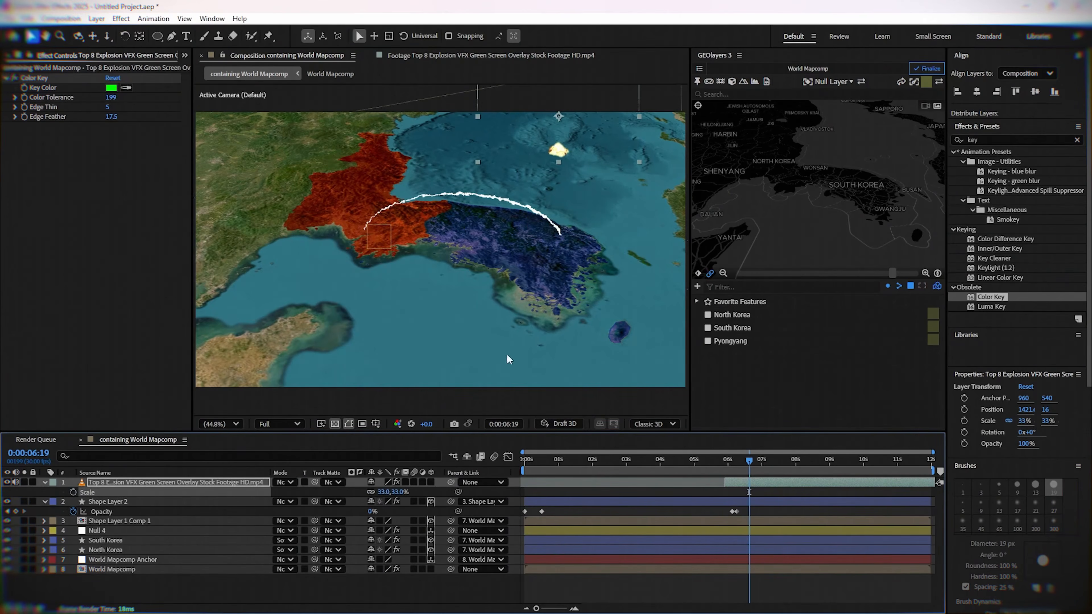
{"action": "left_click_drag", "start_coordinate": [558, 149], "coordinate": [561, 221]}
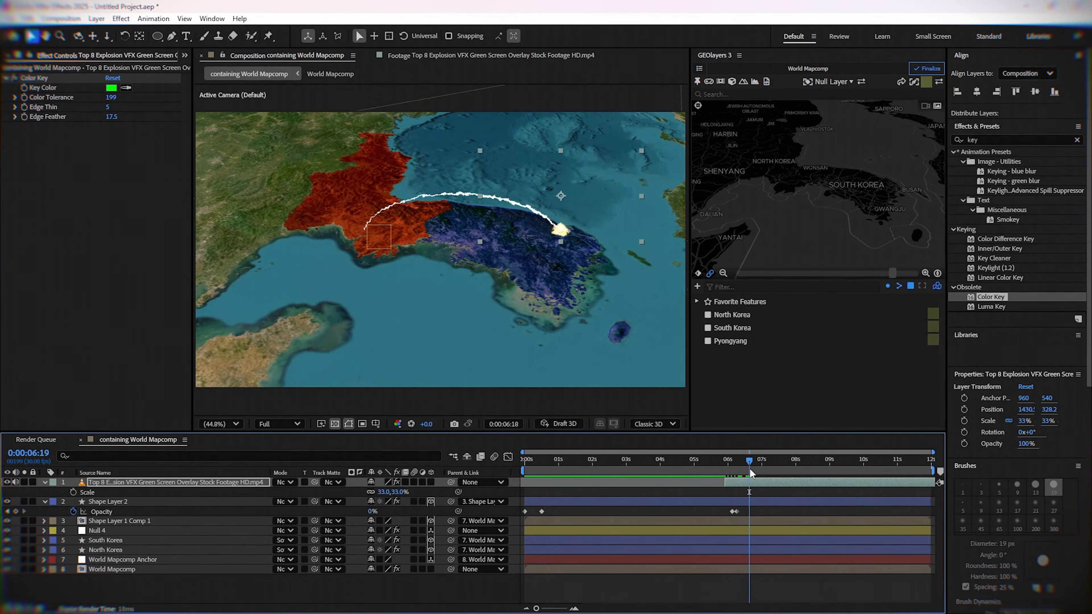
{"action": "left_click_drag", "start_coordinate": [749, 468], "coordinate": [893, 487]}
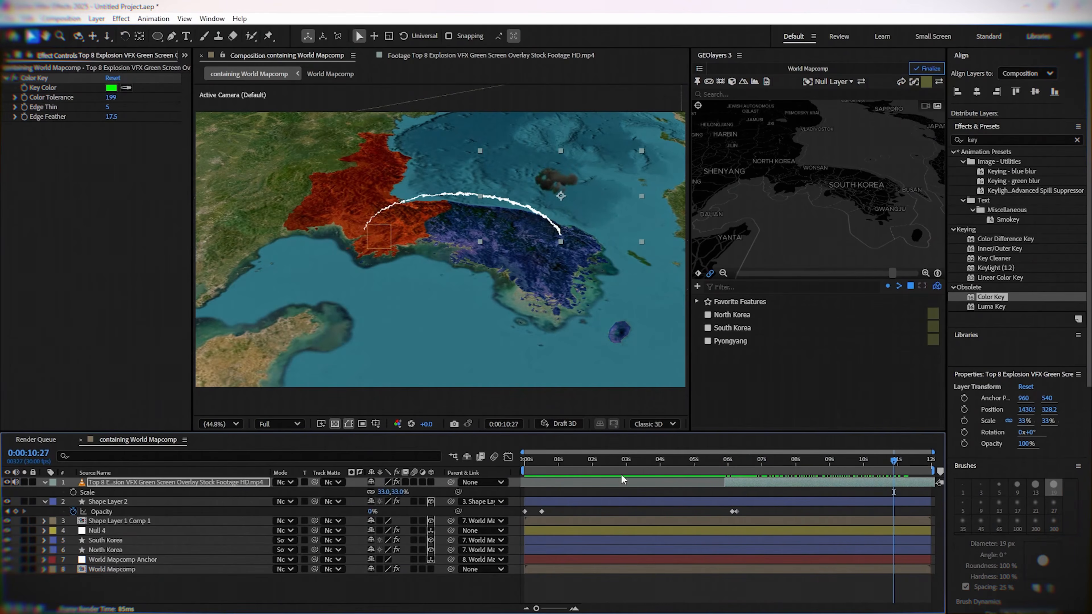
Make the explosion layer 3D and parent it to World Mapcomp Anchor, scrubbing to check the placement.
{"action": "left_click", "coordinate": [430, 482]}
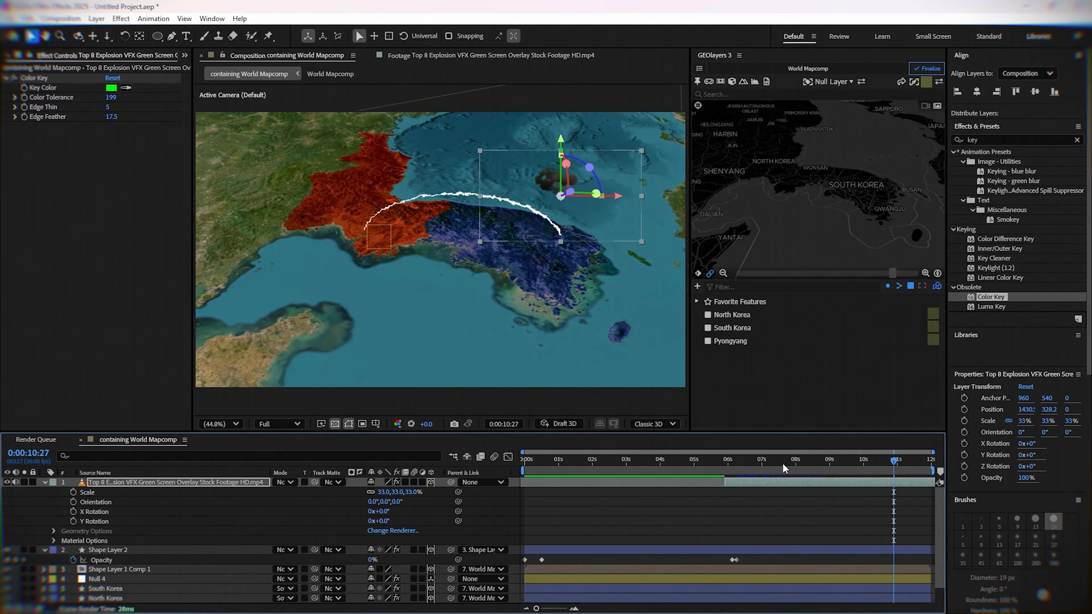
{"action": "left_click_drag", "start_coordinate": [662, 459], "coordinate": [763, 502]}
{"action": "left_click", "coordinate": [499, 483]}
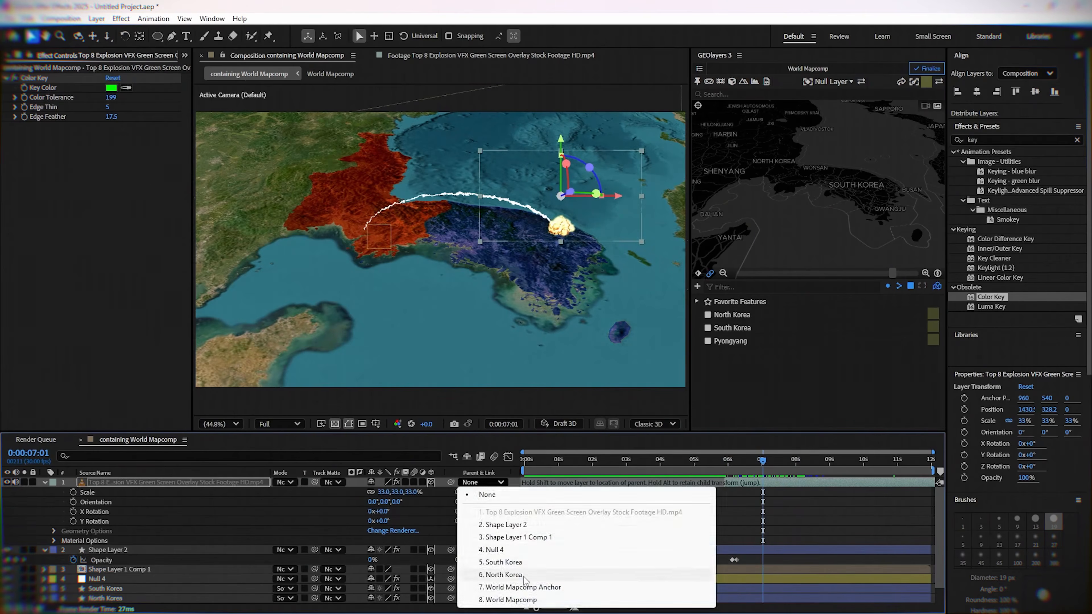
{"action": "left_click", "coordinate": [528, 588]}
{"action": "left_click_drag", "start_coordinate": [695, 458], "coordinate": [816, 485]}
Rotate the explosion layer to about 93.8°, 67.9°, 357.1° orientation and adjust its position at the trail's end, scrubbing to check it.
{"action": "scroll", "coordinate": [475, 282], "scroll_direction": "up", "scroll_amount": 1}
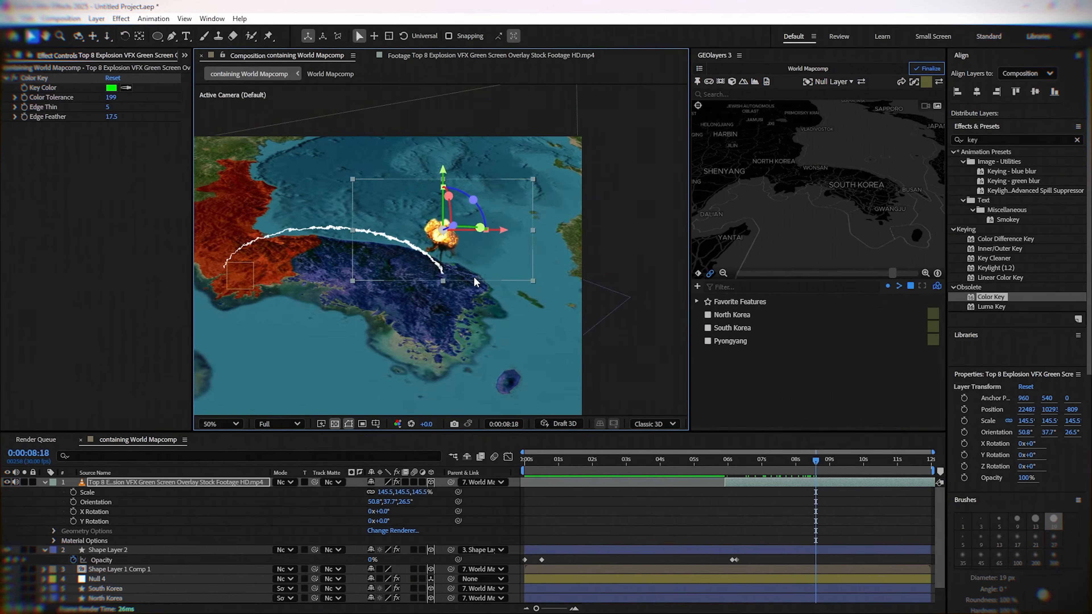
{"action": "mouse_move", "coordinate": [750, 459]}
{"action": "left_mouse_down"}
{"action": "mouse_move", "coordinate": [722, 465]}
{"action": "mouse_move", "coordinate": [760, 467]}
{"action": "left_mouse_up"}
{"action": "left_click_drag", "start_coordinate": [448, 201], "coordinate": [431, 285]}
{"action": "left_click_drag", "start_coordinate": [604, 461], "coordinate": [784, 494]}
{"action": "left_click_drag", "start_coordinate": [481, 257], "coordinate": [605, 373]}
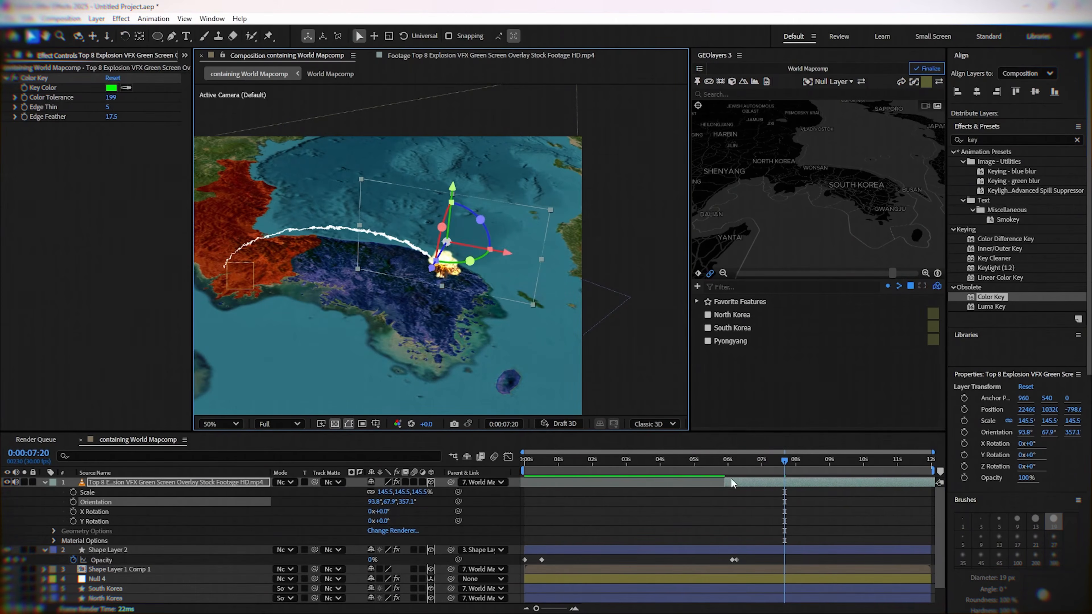
{"action": "left_click_drag", "start_coordinate": [737, 468], "coordinate": [903, 510]}
{"action": "left_click", "coordinate": [737, 523]}
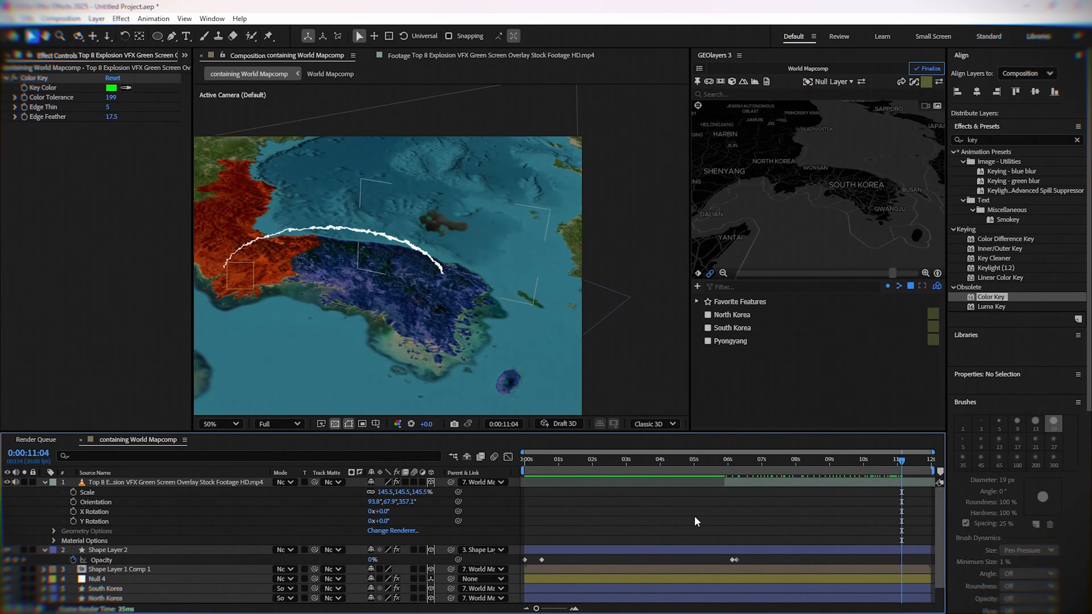
In the Shape Layer 1 Comp 1 precomp, keyframe the trail's Turbulent Displace Offset from 960.0, 540.0 at 0:00:00:00 to 1026.0, 540.0 at 0:00:11:29.
{"action": "left_click", "coordinate": [635, 546]}
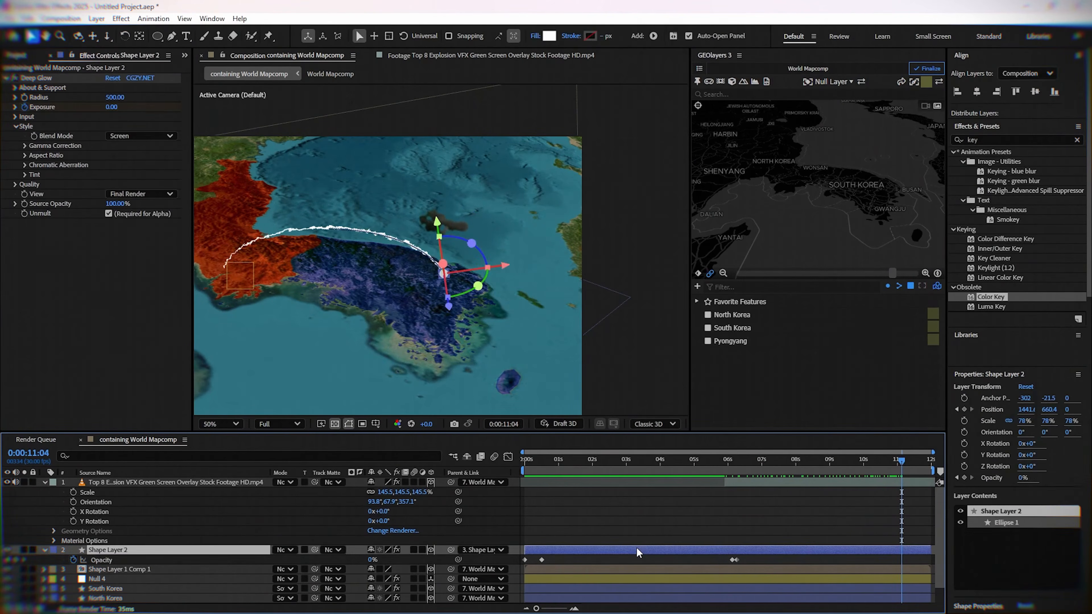
{"action": "left_click", "coordinate": [648, 518]}
{"action": "left_click", "coordinate": [573, 548]}
{"action": "left_click", "coordinate": [103, 569]}
{"action": "double_click", "coordinate": [82, 570]}
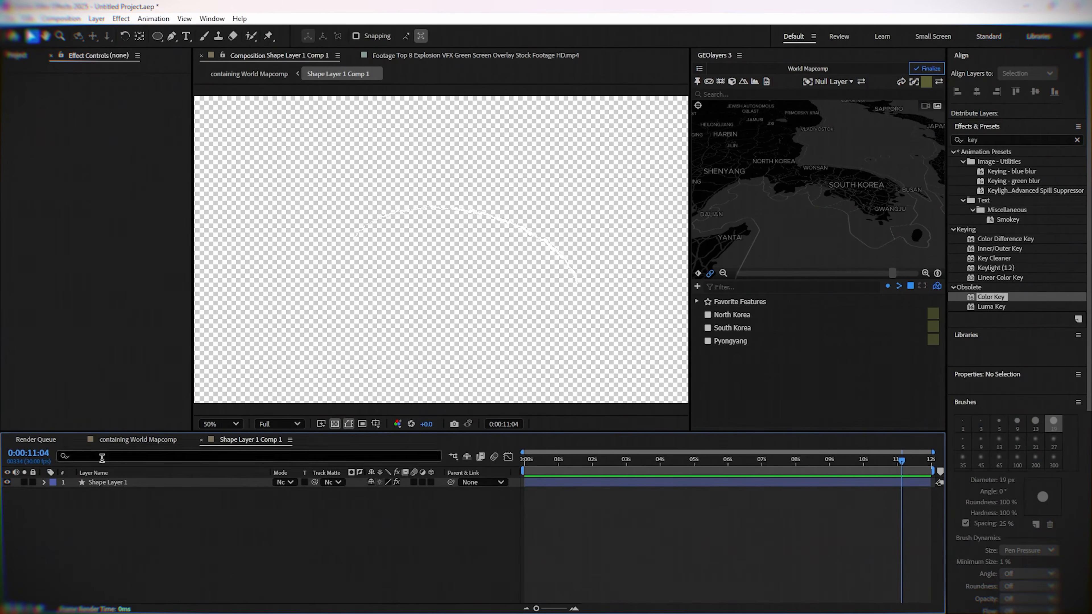
{"action": "left_click", "coordinate": [103, 483]}
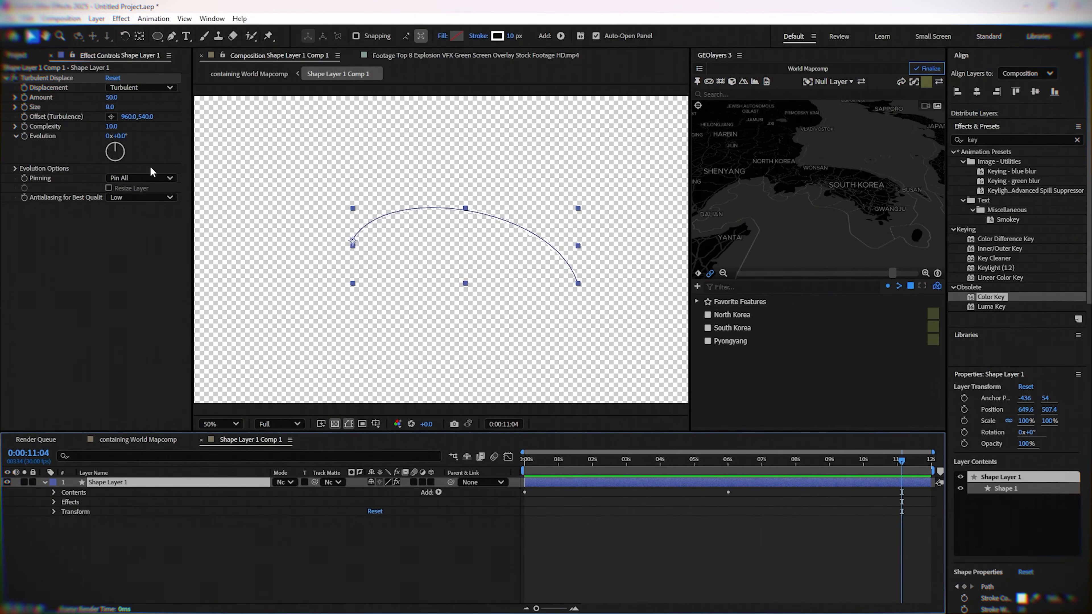
{"action": "left_click_drag", "start_coordinate": [530, 460], "coordinate": [520, 462]}
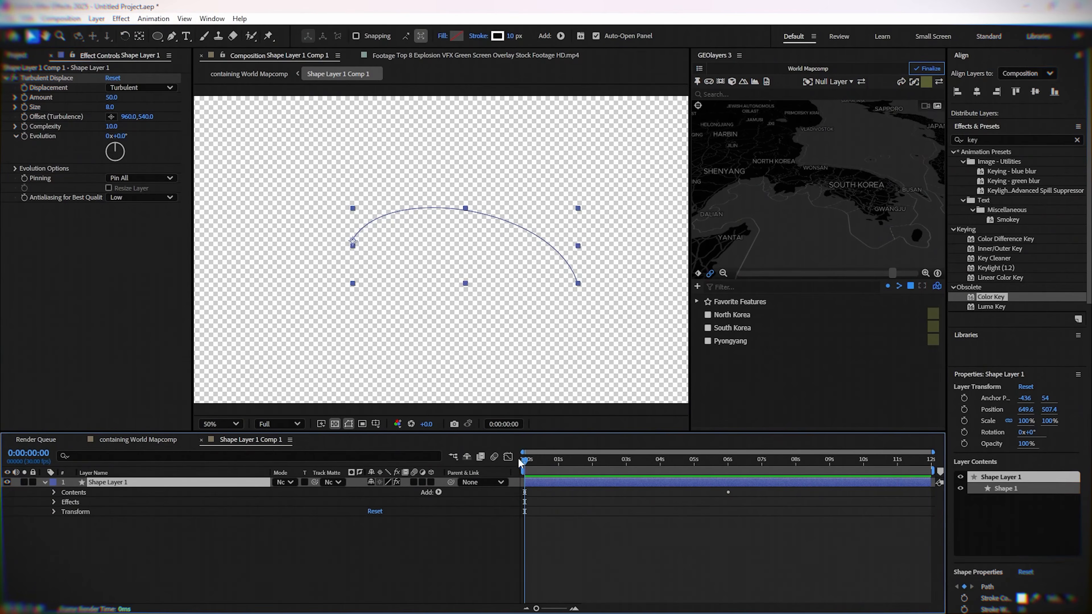
{"action": "left_click", "coordinate": [27, 119]}
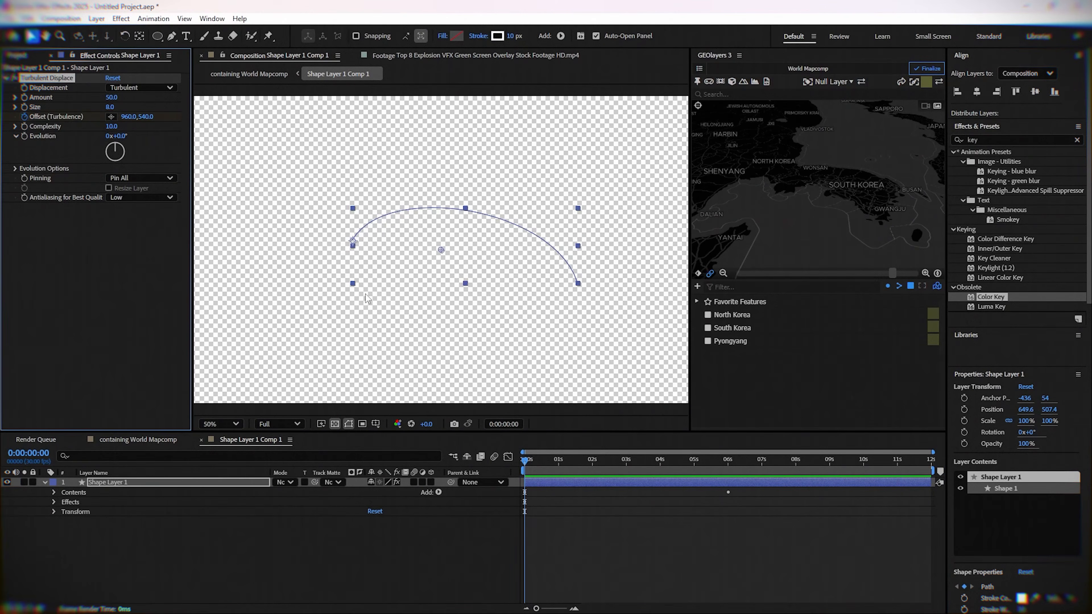
{"action": "left_click_drag", "start_coordinate": [641, 463], "coordinate": [938, 481]}
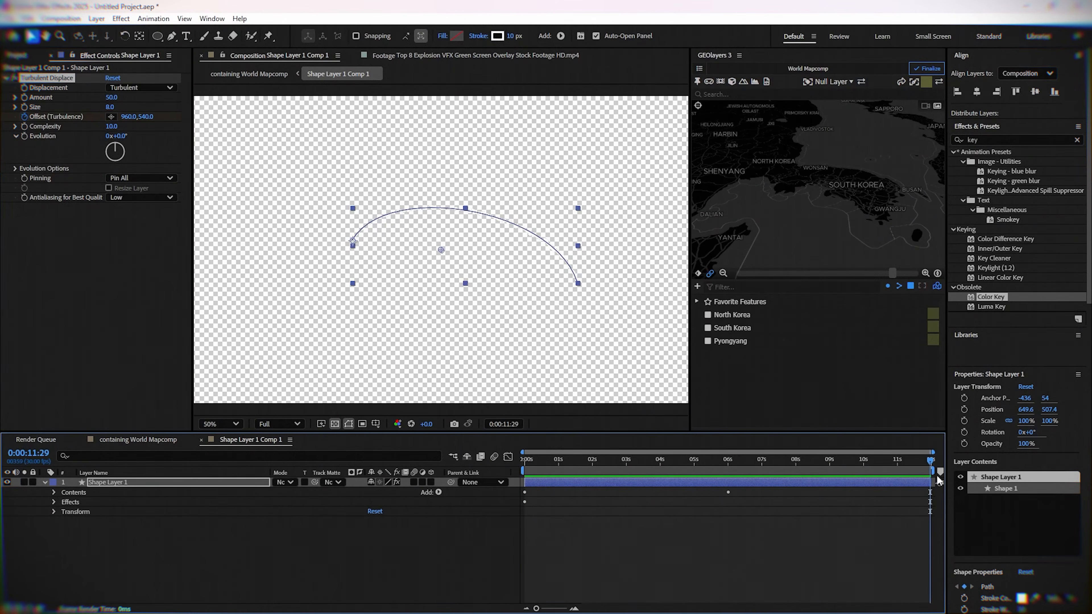
{"action": "left_click_drag", "start_coordinate": [130, 122], "coordinate": [161, 118]}
{"action": "left_click", "coordinate": [171, 113]}
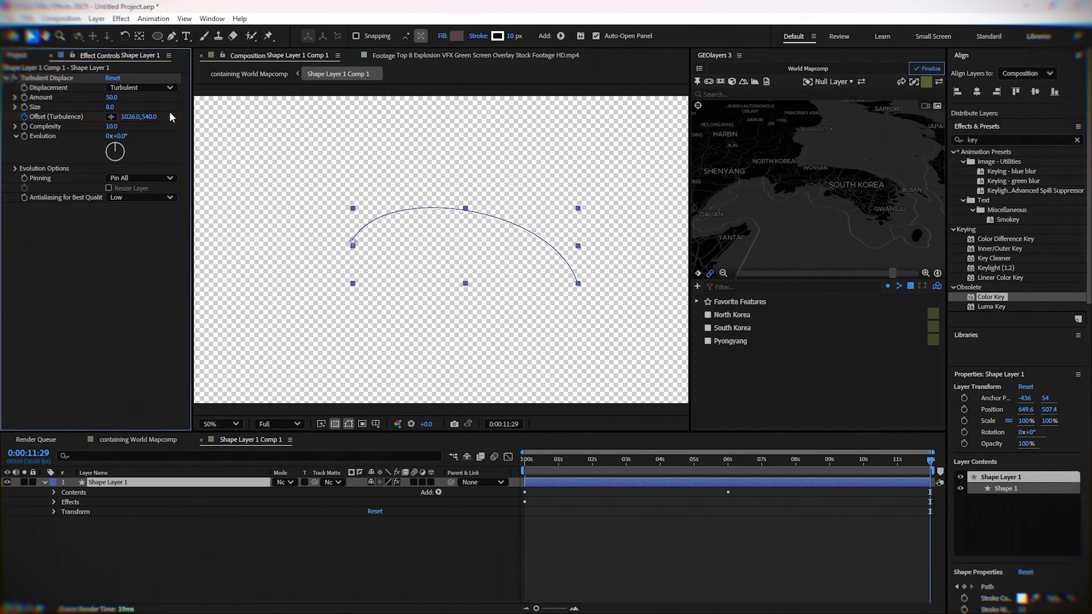
Scrub the containing World Mapcomp composition to check the trail's moving turbulence, and return to the trail's precomp.
{"action": "left_click", "coordinate": [168, 438]}
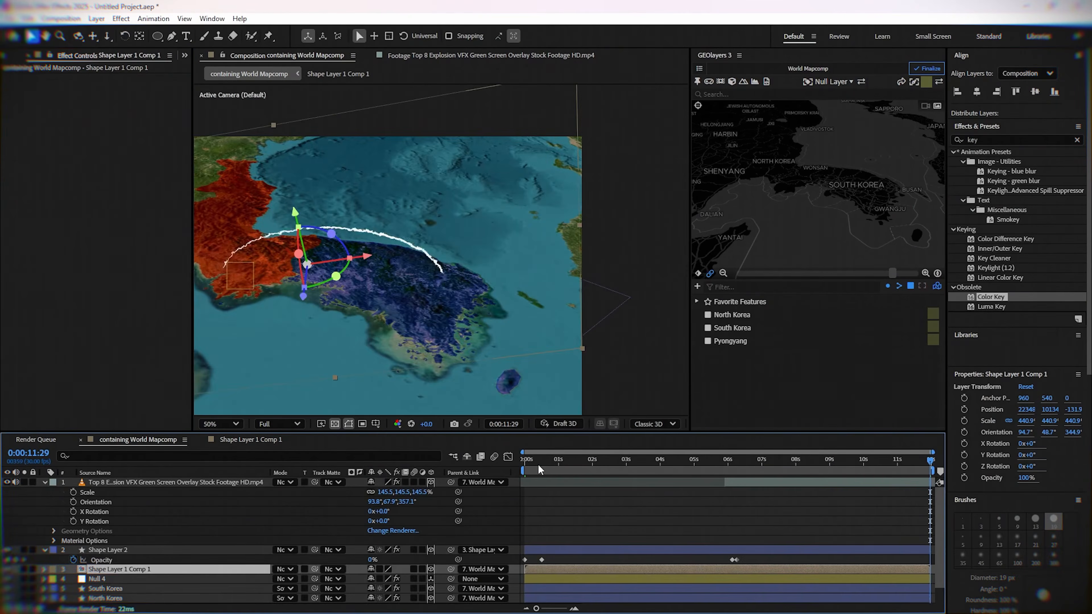
{"action": "left_click_drag", "start_coordinate": [540, 465], "coordinate": [855, 488]}
{"action": "left_click", "coordinate": [263, 442]}
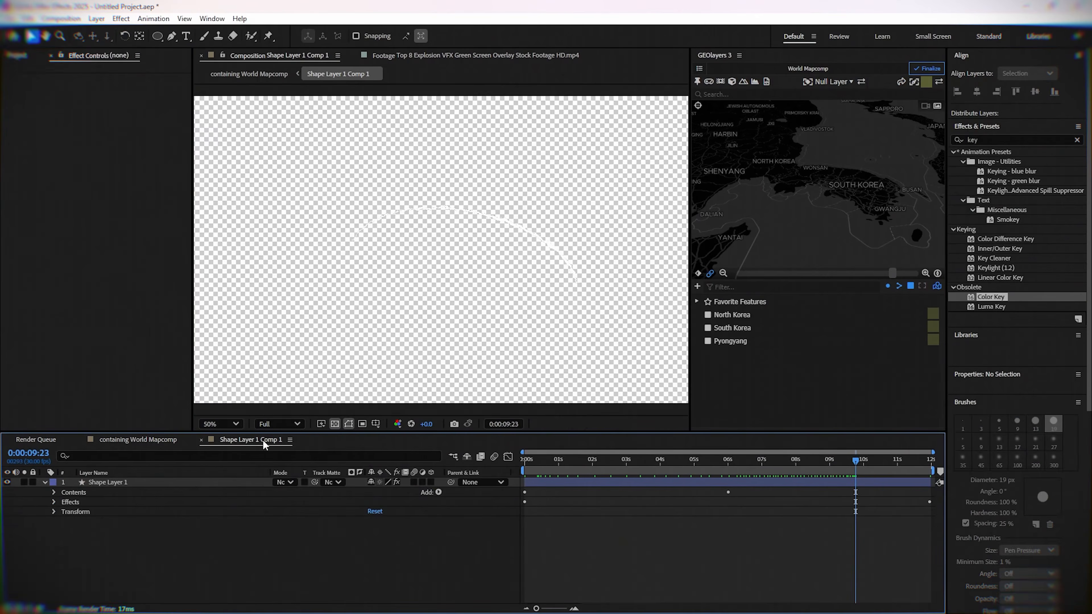
Reveal the taper settings of Stroke 1 on the trail's shape layer.
{"action": "left_click_drag", "start_coordinate": [706, 467], "coordinate": [704, 465]}
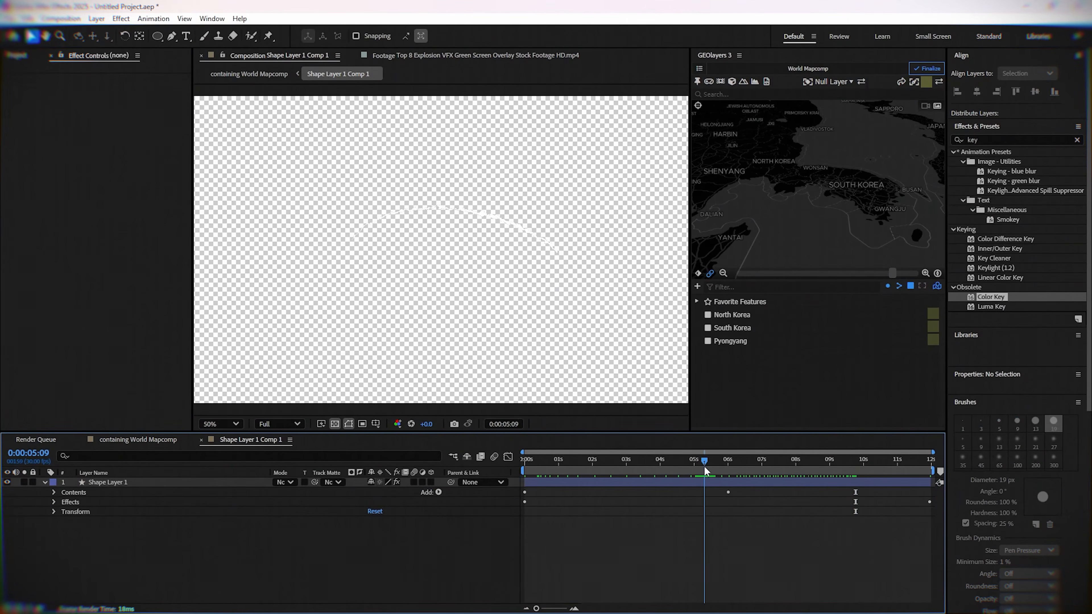
{"action": "left_click", "coordinate": [53, 501]}
{"action": "left_click", "coordinate": [65, 511]}
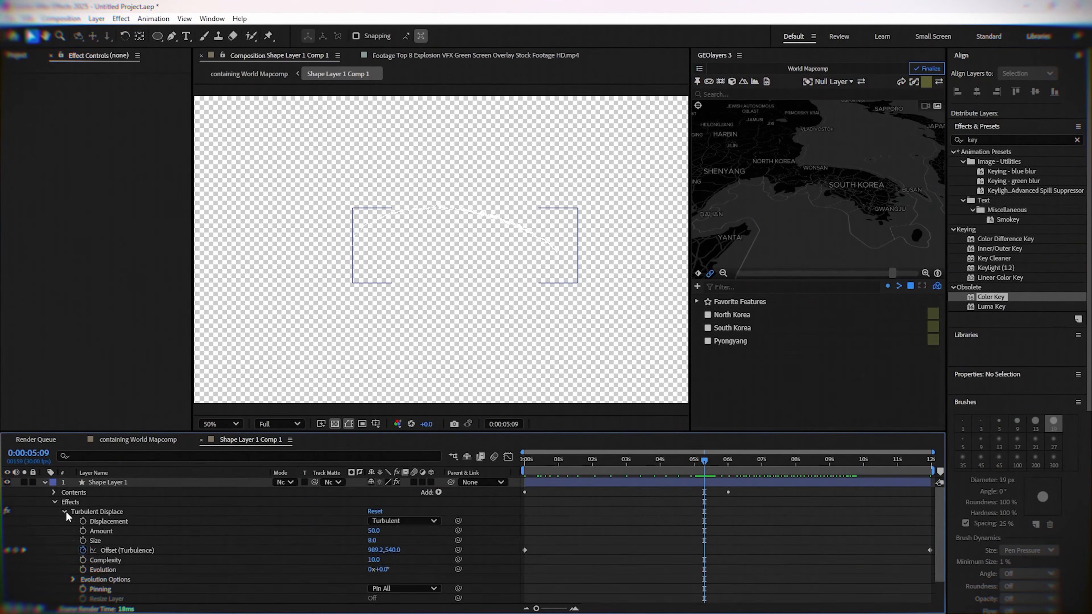
{"action": "left_click", "coordinate": [65, 511]}
{"action": "left_click", "coordinate": [55, 502]}
{"action": "left_click", "coordinate": [53, 493]}
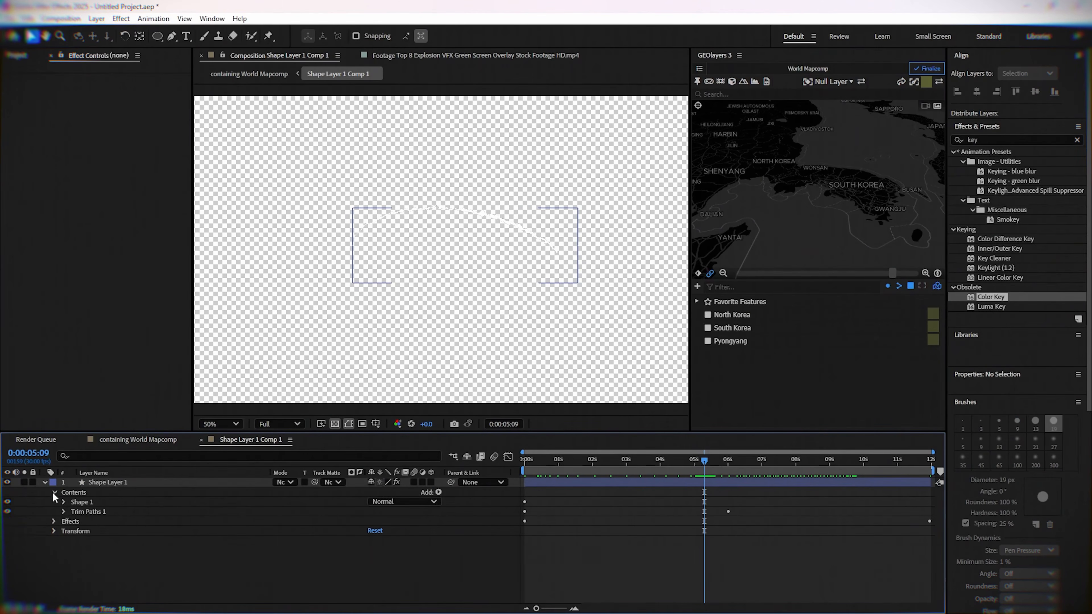
{"action": "left_click", "coordinate": [63, 502]}
{"action": "left_click", "coordinate": [74, 521]}
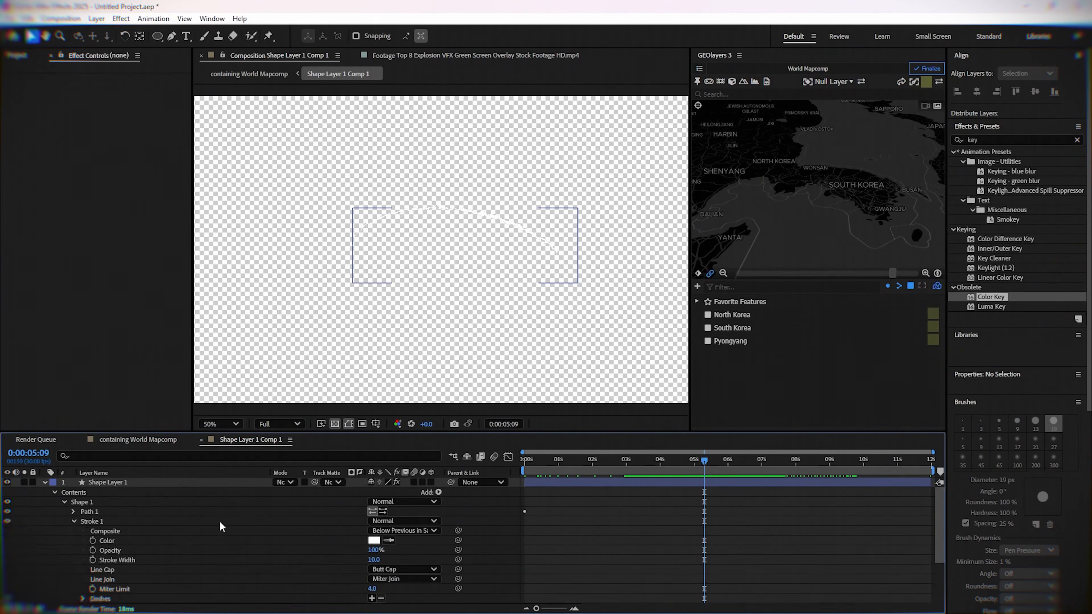
{"action": "scroll", "coordinate": [219, 521], "scroll_direction": "down", "scroll_amount": 3}
{"action": "left_click", "coordinate": [83, 541]}
{"action": "scroll", "coordinate": [572, 537], "scroll_direction": "down", "scroll_amount": 1}
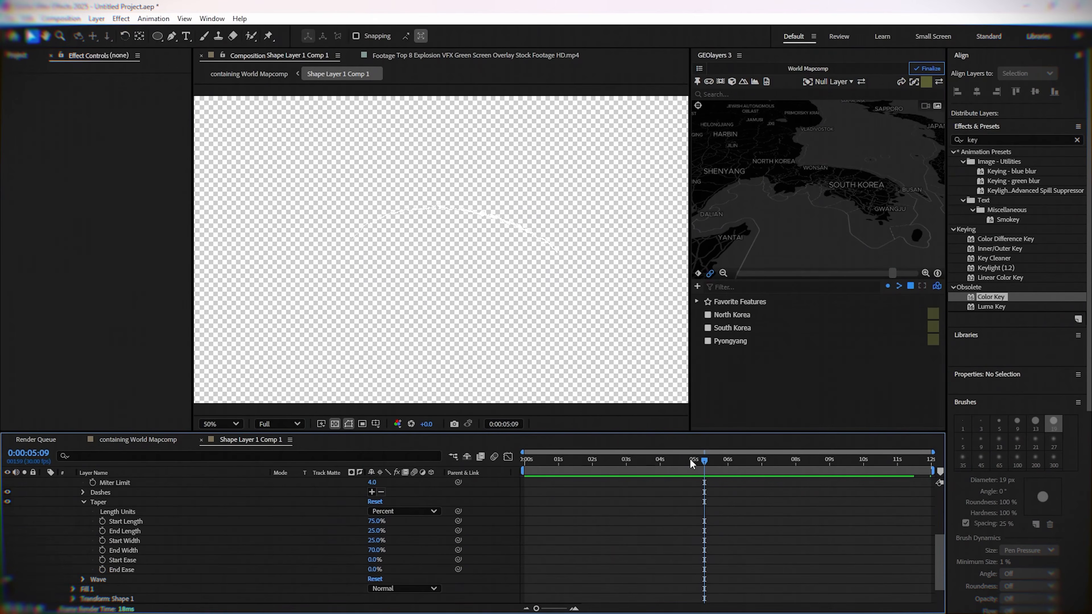
Add keyframes for the stroke taper's Start Length, End Length, Start Width and End Width at 0:00:05:00.
{"action": "left_click_drag", "start_coordinate": [655, 461], "coordinate": [693, 465]}
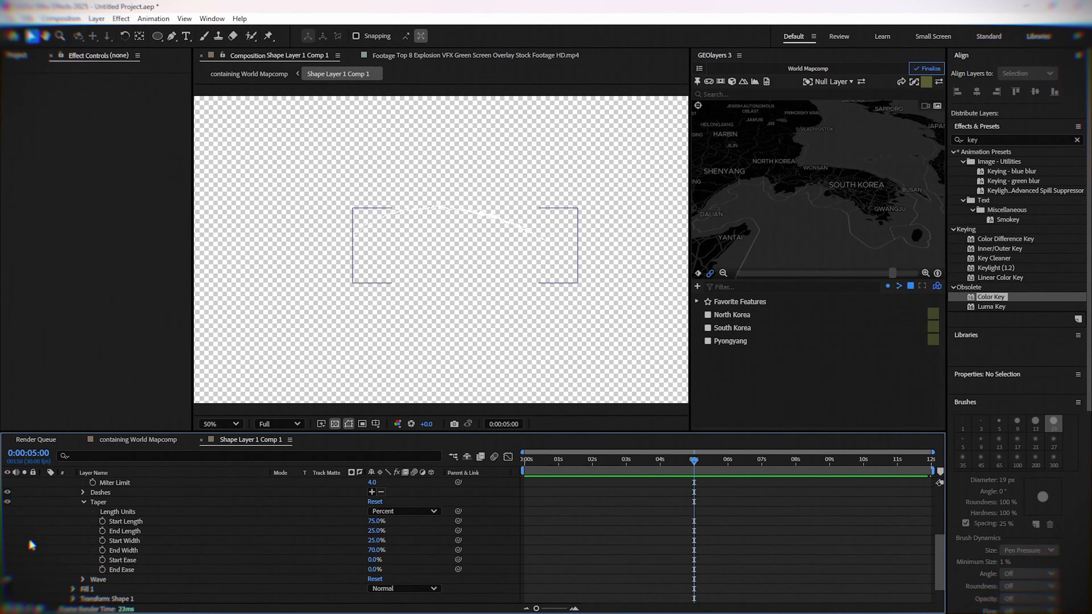
{"action": "left_click", "coordinate": [102, 520]}
{"action": "left_click", "coordinate": [102, 530]}
{"action": "left_click", "coordinate": [103, 540]}
{"action": "left_click", "coordinate": [103, 550]}
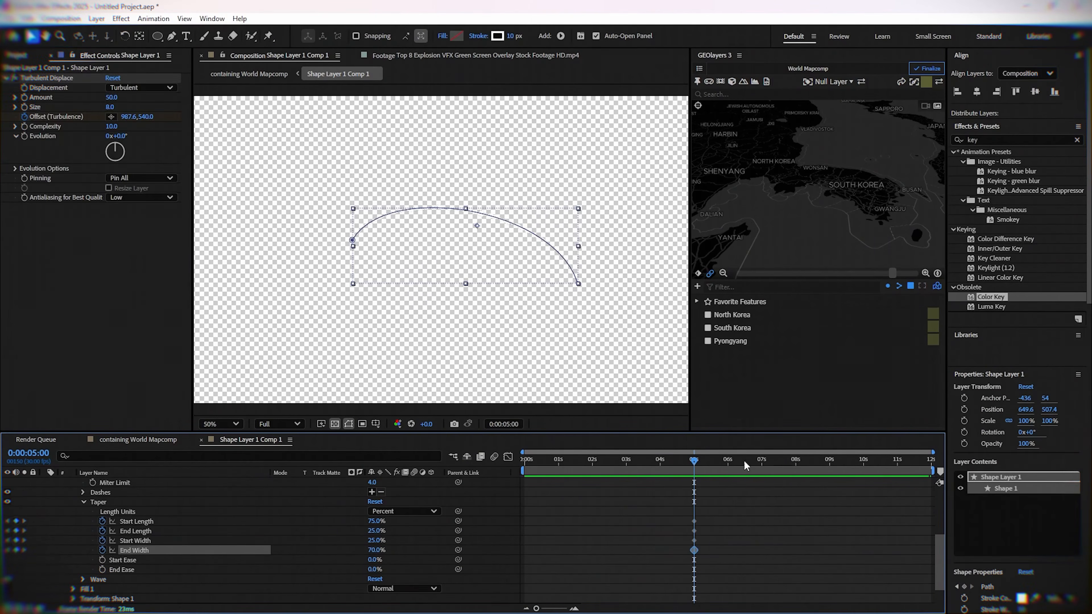
At 0:00:10:20, set the stroke taper's Start Length to 0%, End Length to 29% and Start Width to 100%.
{"action": "left_click_drag", "start_coordinate": [704, 459], "coordinate": [886, 460]}
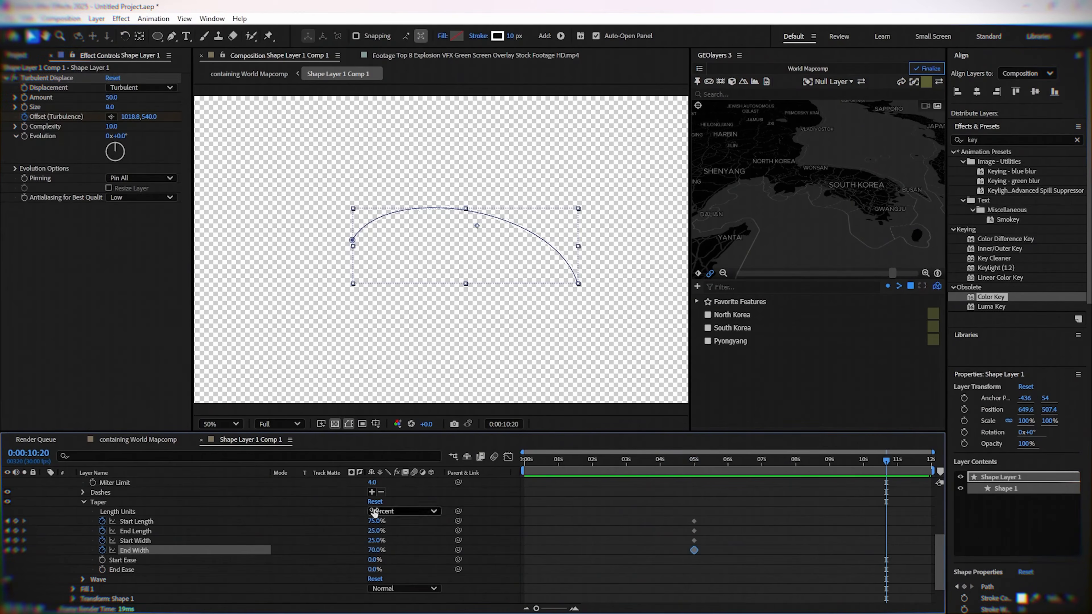
{"action": "left_click_drag", "start_coordinate": [377, 523], "coordinate": [339, 524]}
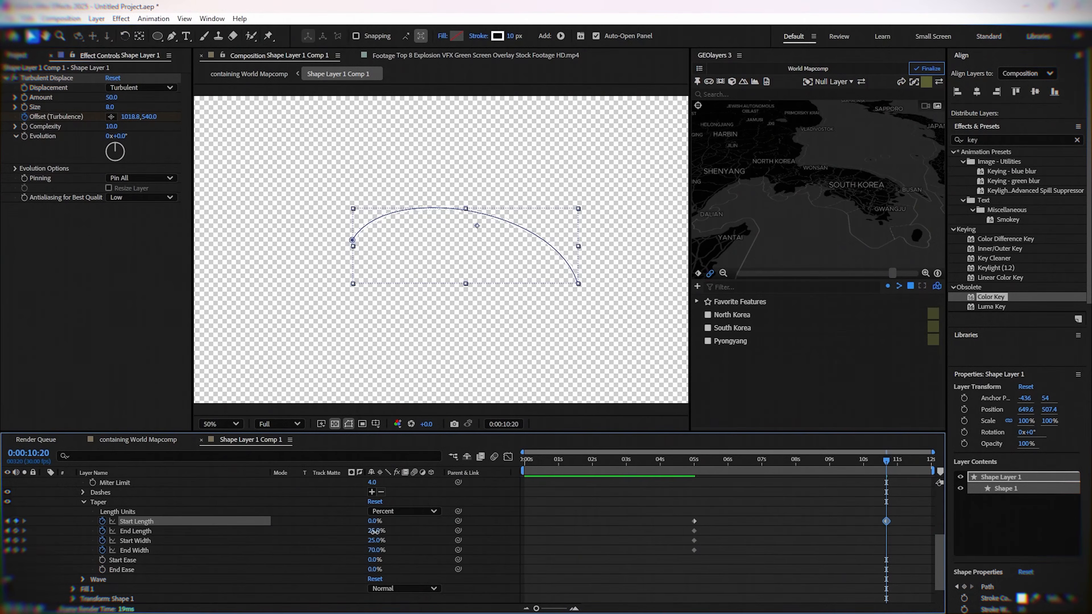
{"action": "left_click_drag", "start_coordinate": [374, 532], "coordinate": [430, 543]}
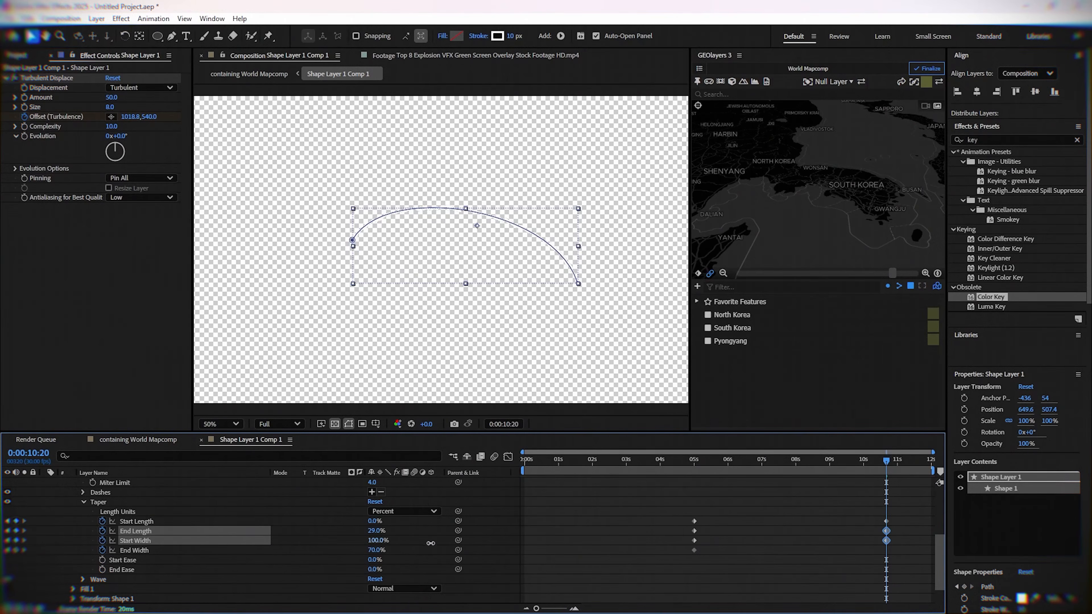
{"action": "left_click", "coordinate": [670, 514]}
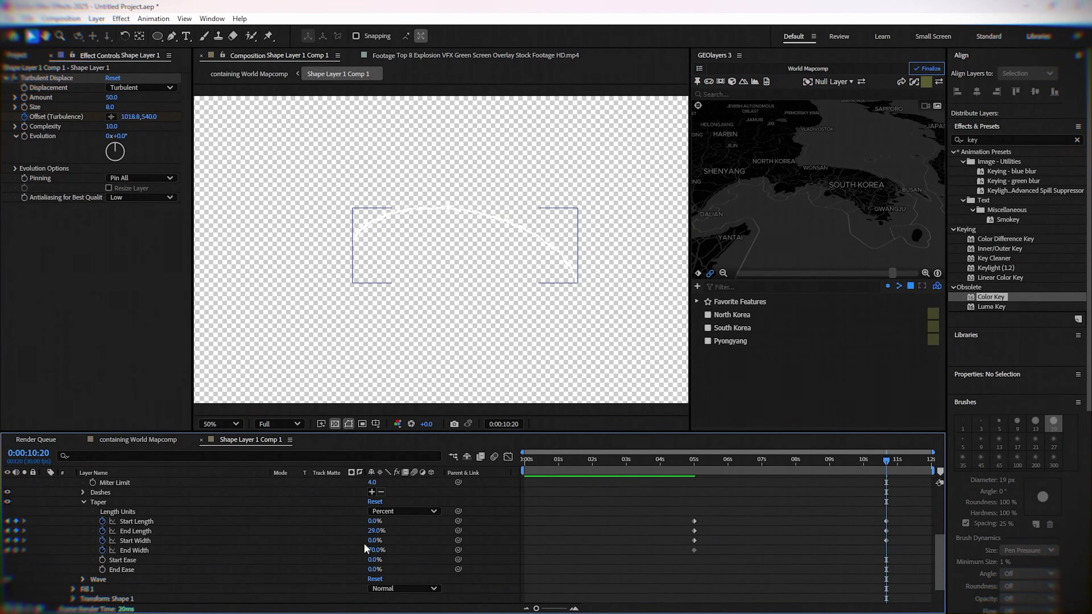
{"action": "left_click_drag", "start_coordinate": [364, 543], "coordinate": [389, 544]}
{"action": "left_click", "coordinate": [681, 523]}
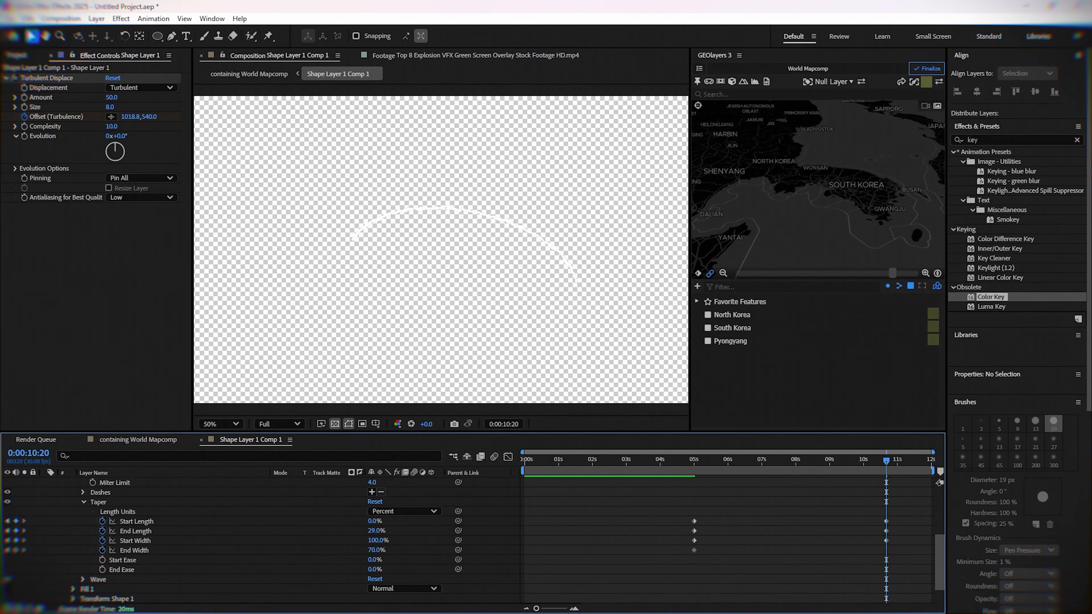
Draw a large rectangle around the trail as a new shape layer and place it below the trail's layer.
{"action": "left_click", "coordinate": [558, 550]}
{"action": "scroll", "coordinate": [560, 551], "scroll_direction": "up", "scroll_amount": 4}
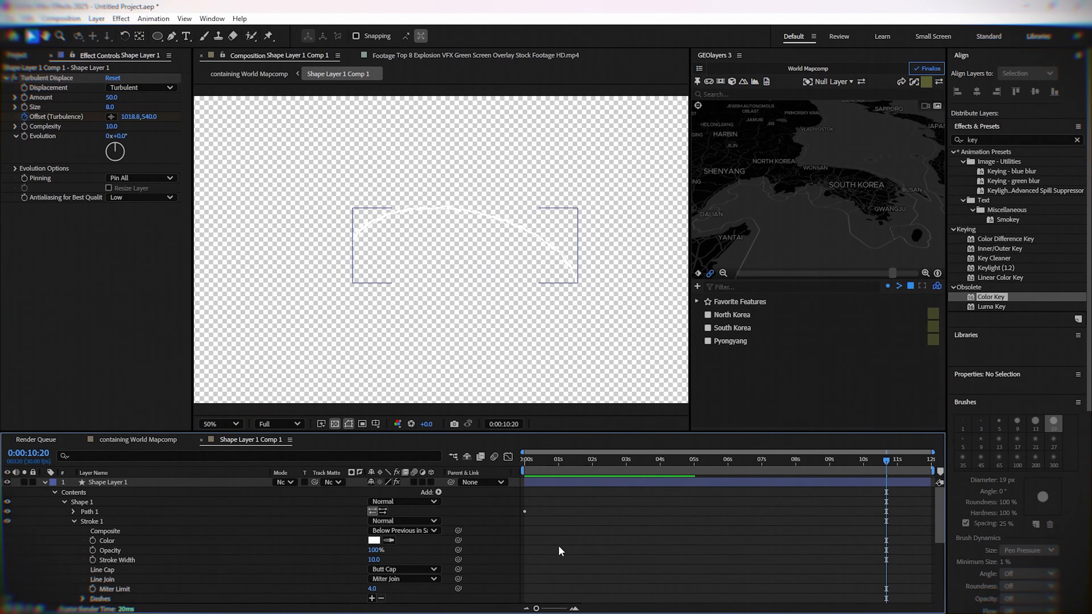
{"action": "left_click", "coordinate": [45, 482]}
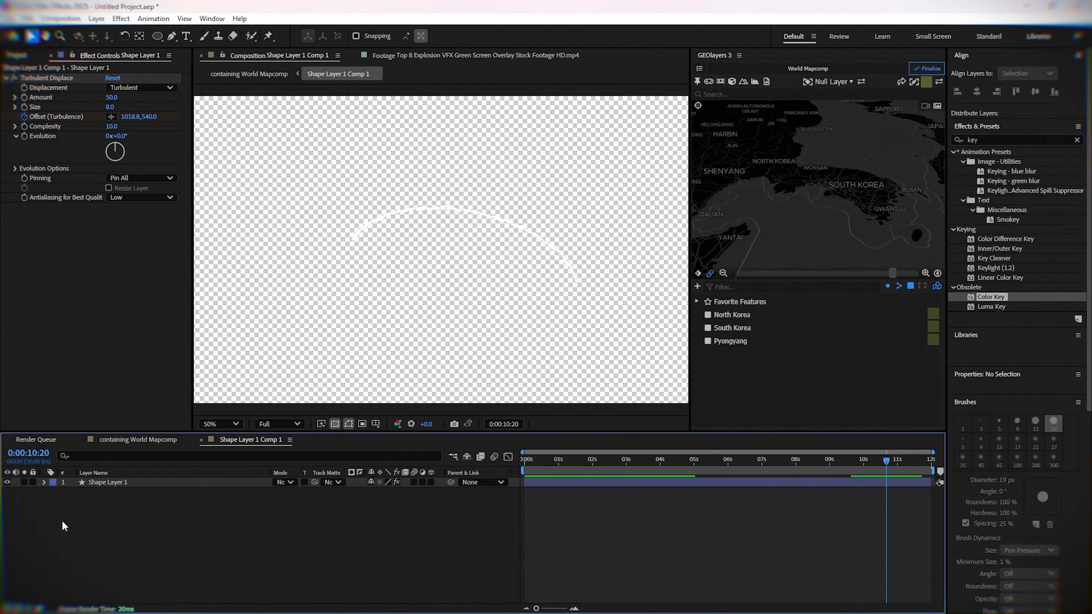
{"action": "left_click", "coordinate": [155, 42]}
{"action": "left_click", "coordinate": [203, 42]}
{"action": "left_click_drag", "start_coordinate": [275, 171], "coordinate": [668, 338]}
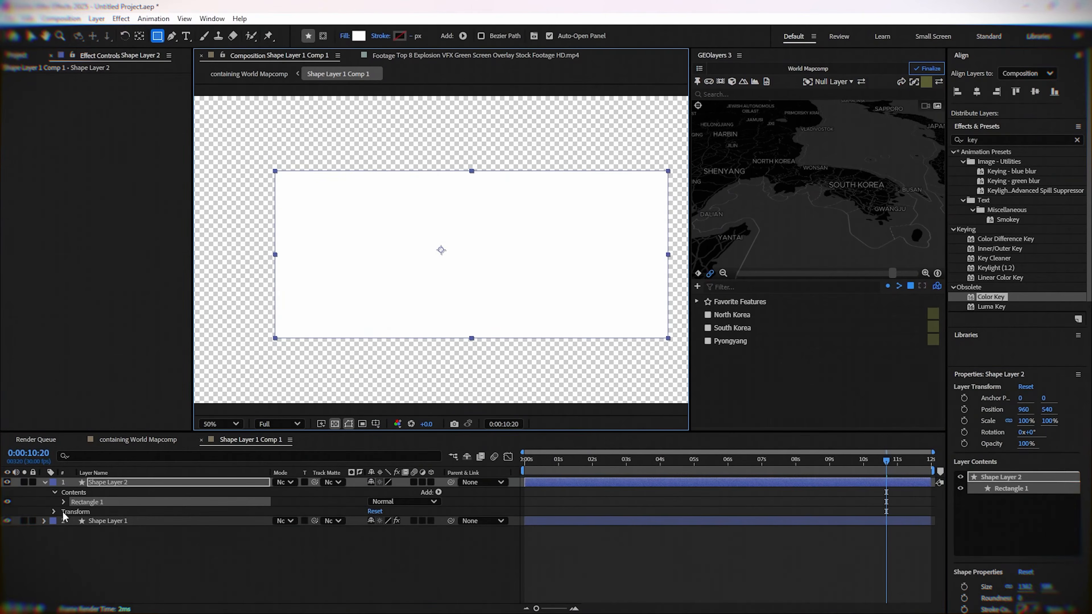
{"action": "left_click_drag", "start_coordinate": [119, 484], "coordinate": [122, 546]}
Change the background rectangle's fill from white to dark red.
{"action": "left_click", "coordinate": [358, 36]}
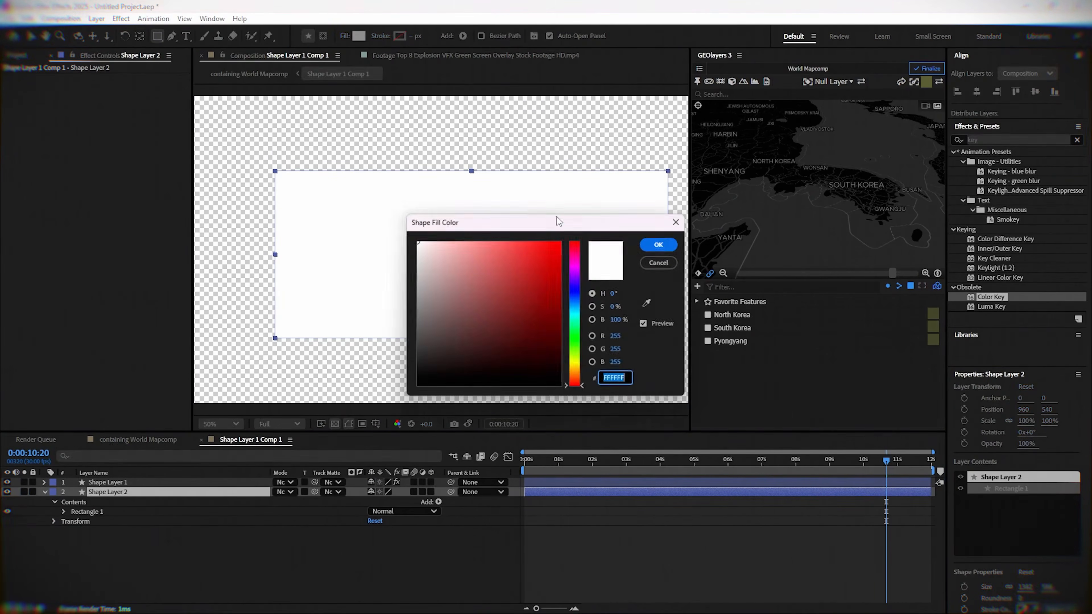
{"action": "left_click", "coordinate": [558, 283]}
{"action": "left_click", "coordinate": [655, 244]}
{"action": "left_click", "coordinate": [628, 532]}
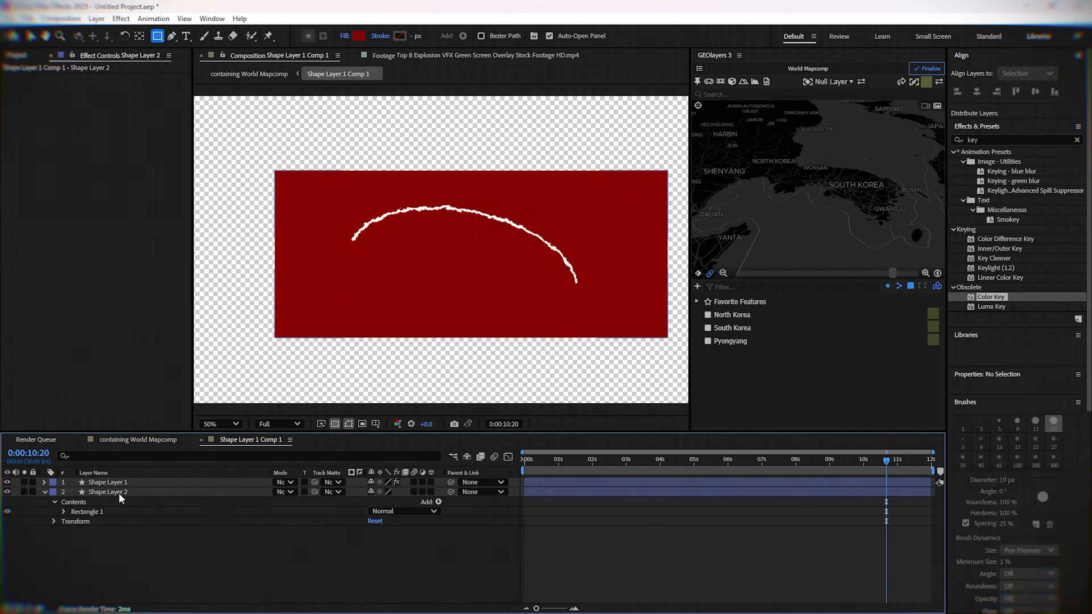
Set the trail stroke's taper Start Length to 75% at 0:00:05:00.
{"action": "left_click", "coordinate": [56, 483]}
{"action": "left_click", "coordinate": [43, 483]}
{"action": "scroll", "coordinate": [270, 520], "scroll_direction": "down", "scroll_amount": 5}
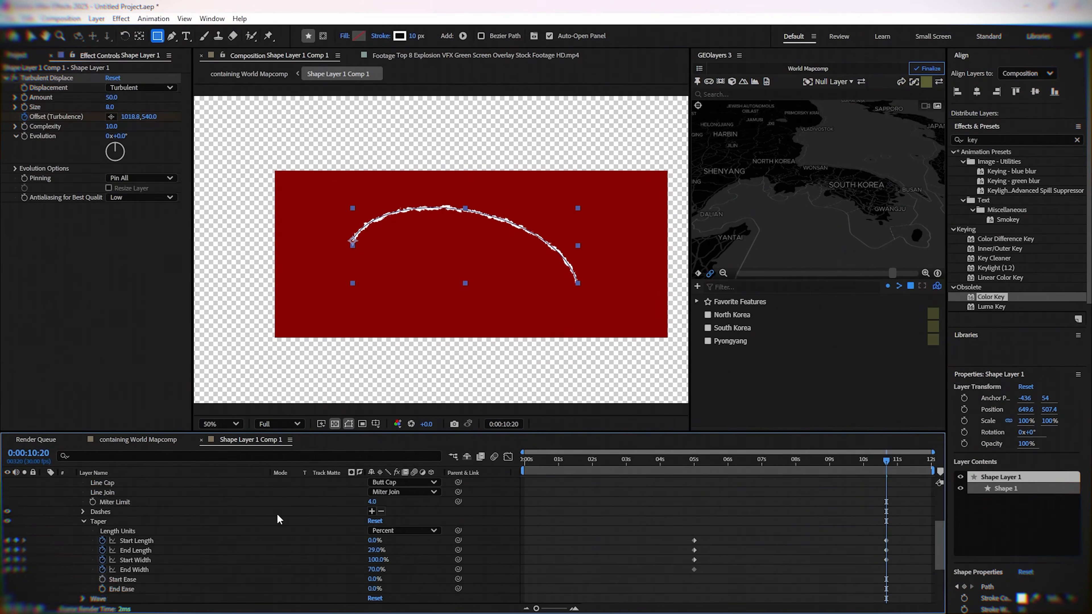
{"action": "left_click", "coordinate": [139, 543]}
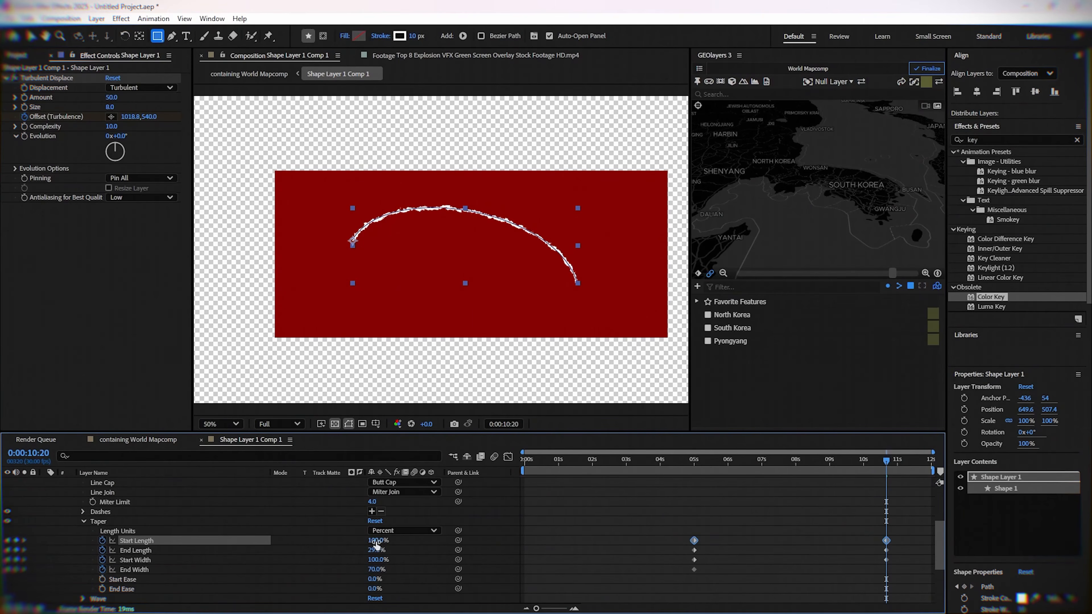
{"action": "left_click", "coordinate": [672, 511]}
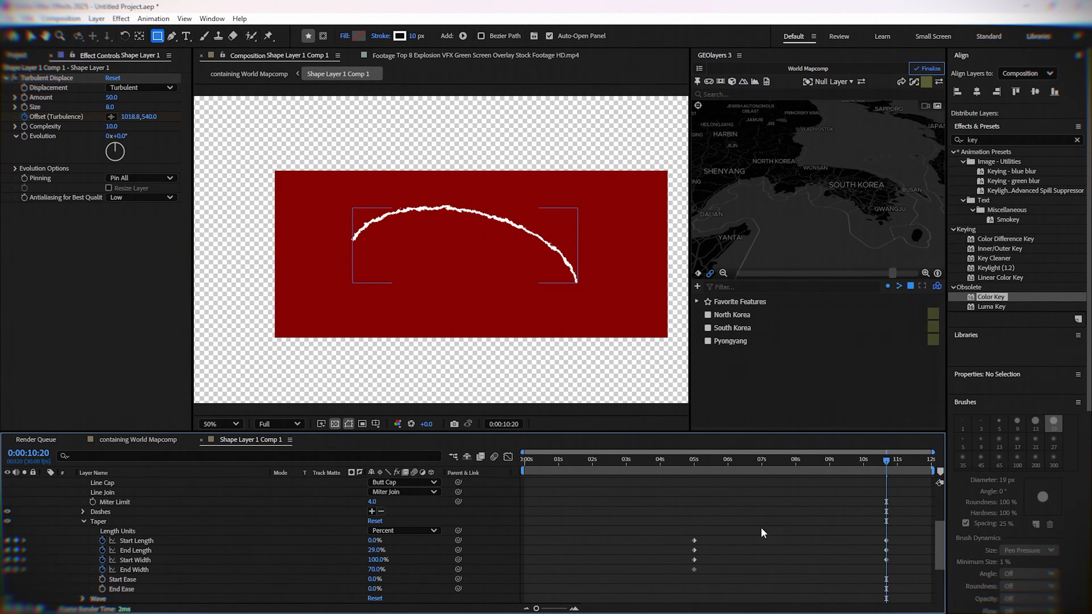
{"action": "left_click", "coordinate": [694, 460]}
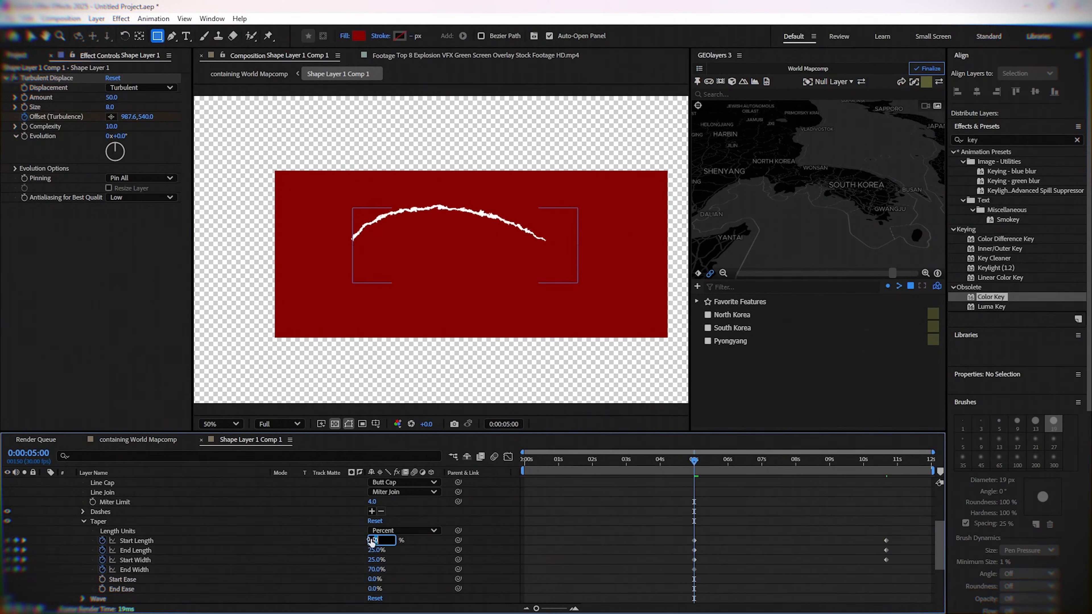
{"action": "type", "text": "75"}
{"action": "key", "text": "Return"}
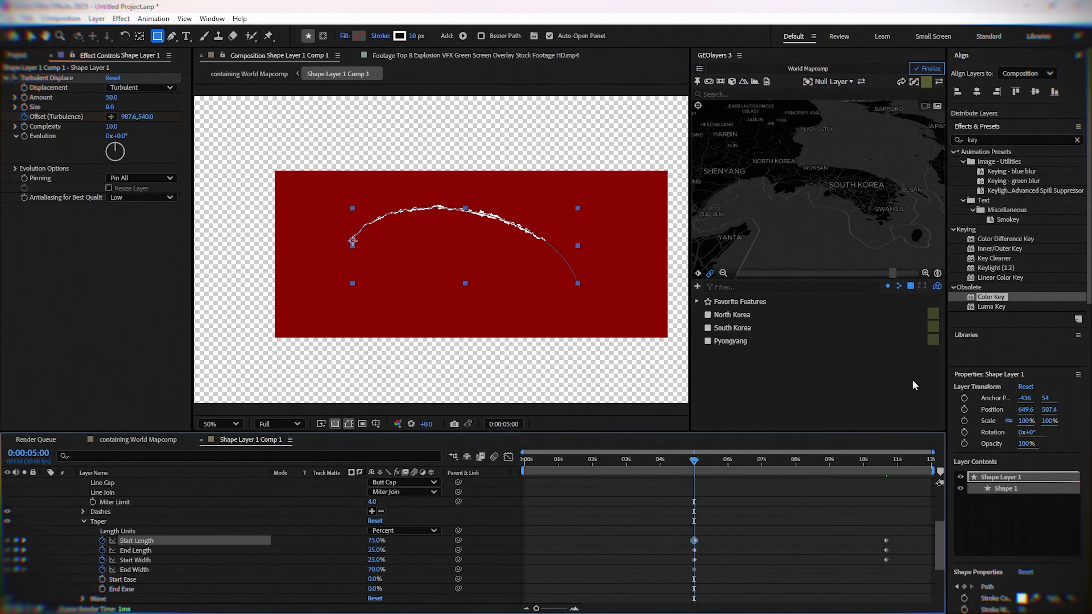
At 0:00:10:20, set the stroke taper to Start Length 100%, End Length 17%, Start Width 0% and End Width 42%.
{"action": "left_click", "coordinate": [884, 460]}
{"action": "left_click_drag", "start_coordinate": [885, 461], "coordinate": [887, 461]}
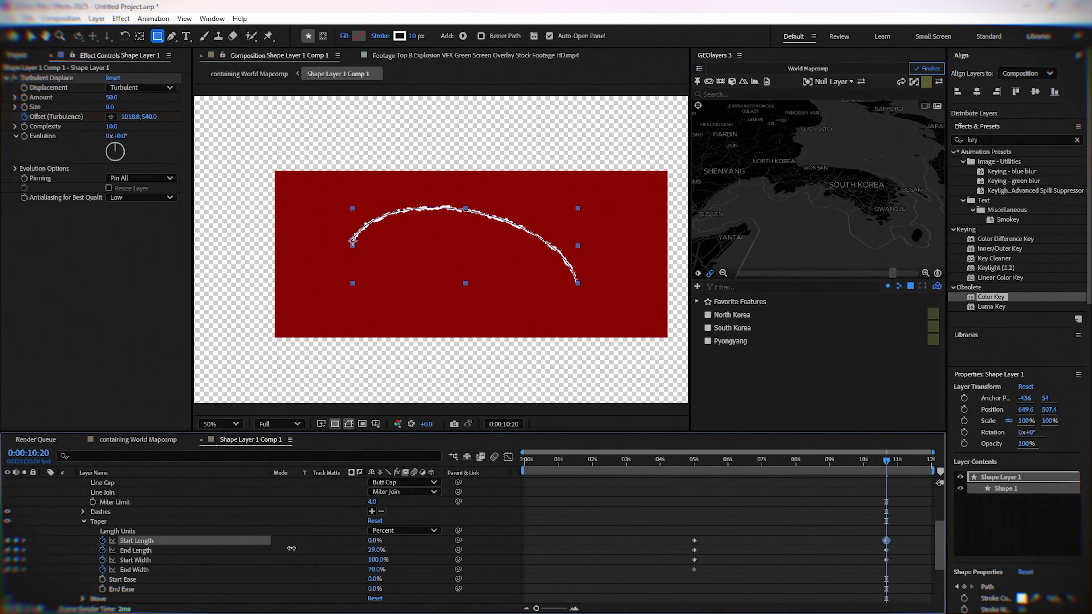
{"action": "left_click_drag", "start_coordinate": [684, 466], "coordinate": [886, 473]}
{"action": "left_click", "coordinate": [688, 536]}
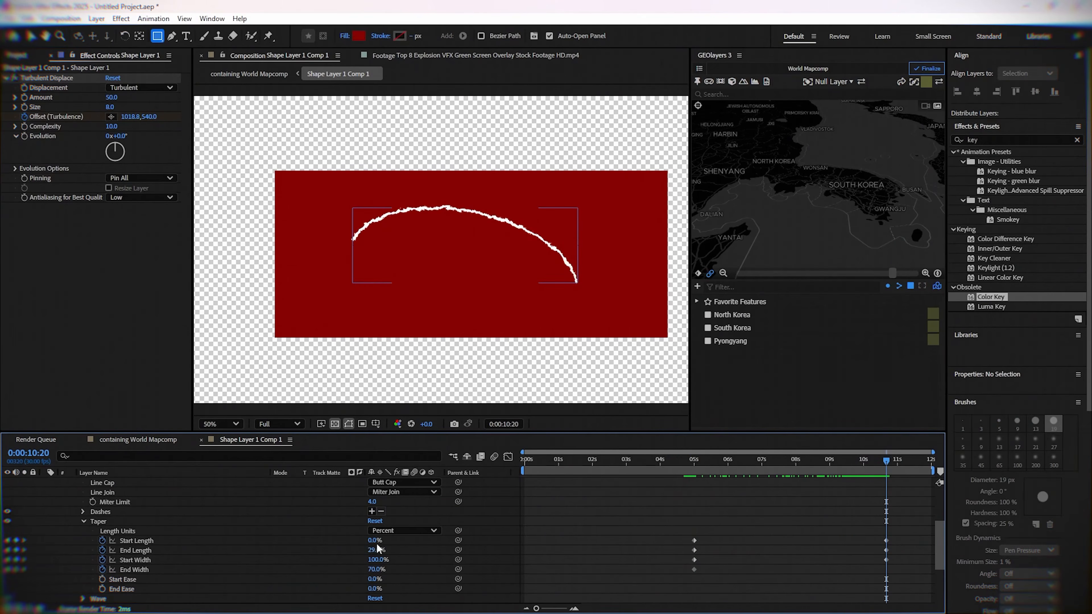
{"action": "mouse_move", "coordinate": [378, 548]}
{"action": "left_mouse_down"}
{"action": "mouse_move", "coordinate": [423, 546]}
{"action": "mouse_move", "coordinate": [210, 570]}
{"action": "left_mouse_up"}
{"action": "left_click_drag", "start_coordinate": [378, 569], "coordinate": [277, 576]}
{"action": "mouse_move", "coordinate": [378, 551]}
{"action": "left_mouse_down"}
{"action": "mouse_move", "coordinate": [348, 553]}
{"action": "mouse_move", "coordinate": [359, 557]}
{"action": "left_mouse_up"}
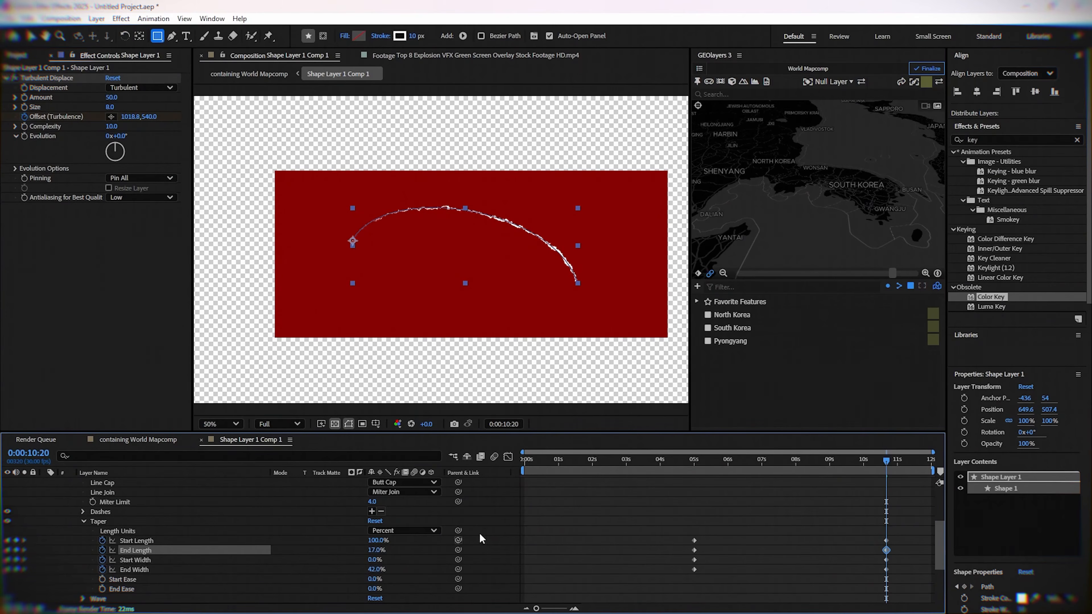
Move the taper's ending keyframes to the composition's end and its starting keyframes slightly earlier than 5 seconds.
{"action": "left_click_drag", "start_coordinate": [866, 499], "coordinate": [916, 602]}
{"action": "left_click_drag", "start_coordinate": [886, 541], "coordinate": [929, 548]}
{"action": "left_click_drag", "start_coordinate": [682, 496], "coordinate": [682, 550]}
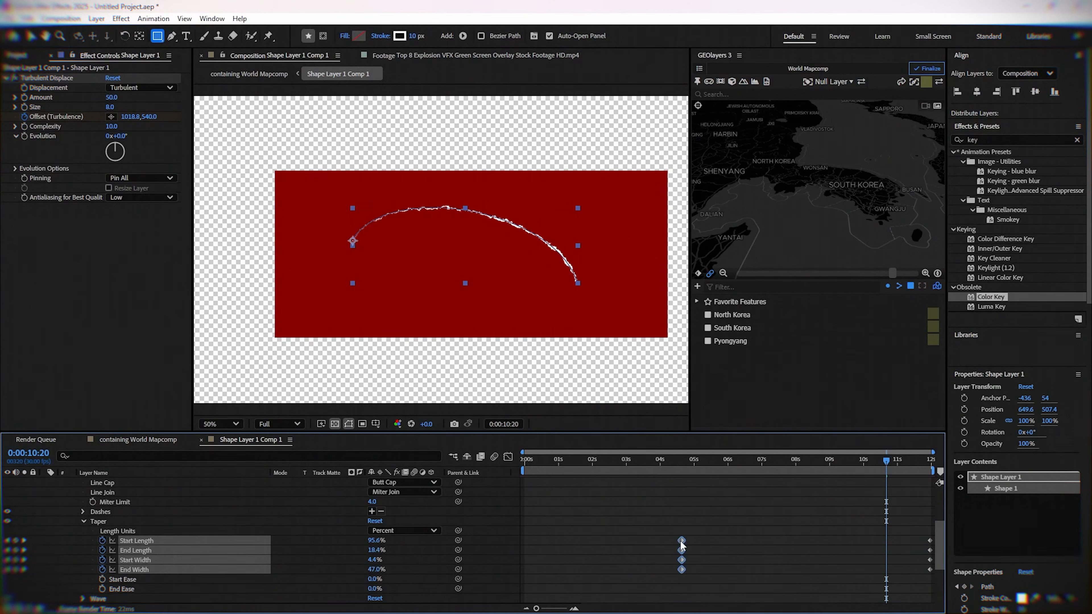
Deselect the taper keyframes and check the trail animation through the timeline, first in its own composition and in the map composition.
{"action": "left_click", "coordinate": [665, 512]}
{"action": "left_click_drag", "start_coordinate": [640, 460], "coordinate": [944, 517]}
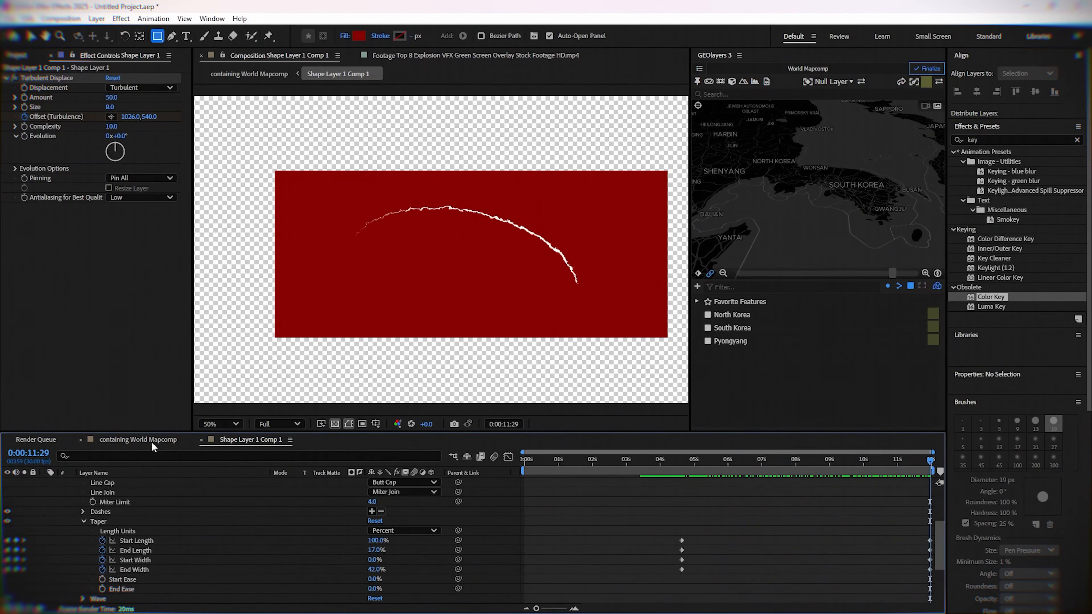
{"action": "left_click", "coordinate": [46, 441]}
{"action": "left_click", "coordinate": [149, 439]}
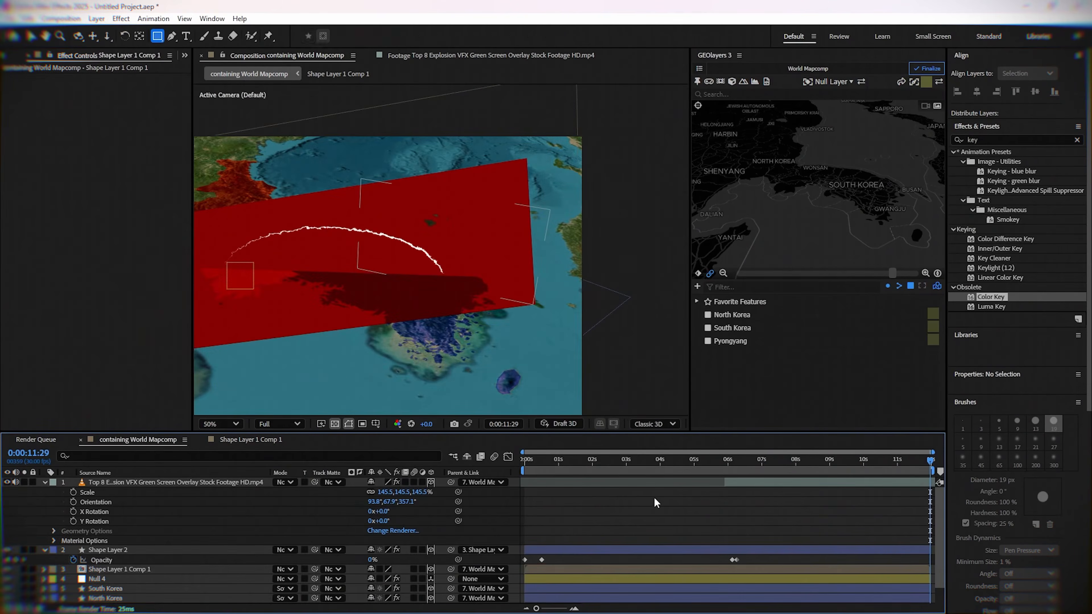
{"action": "left_click", "coordinate": [593, 472]}
Delete the dark red background rectangle layer from Shape Layer 1 Comp 1 and return to the map composition.
{"action": "left_click", "coordinate": [227, 440]}
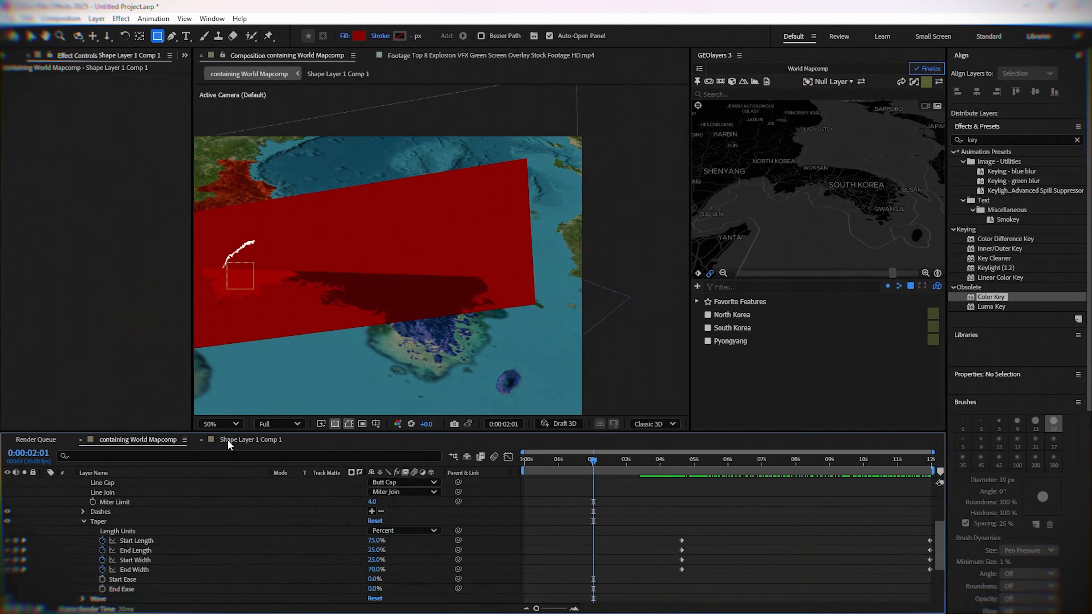
{"action": "left_click", "coordinate": [116, 567]}
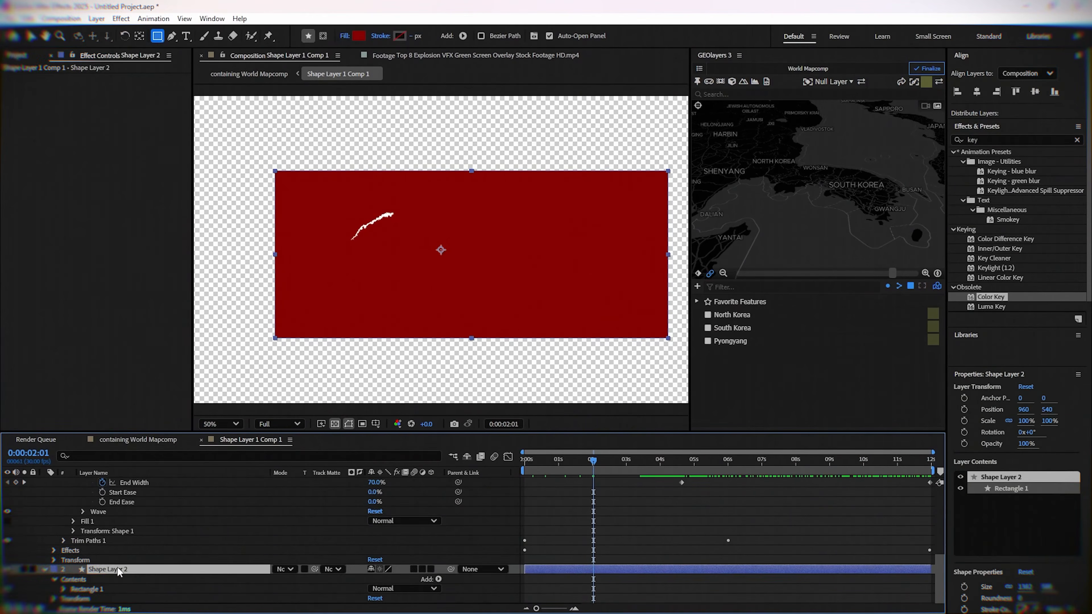
{"action": "key", "text": "Delete"}
{"action": "left_click", "coordinate": [142, 439]}
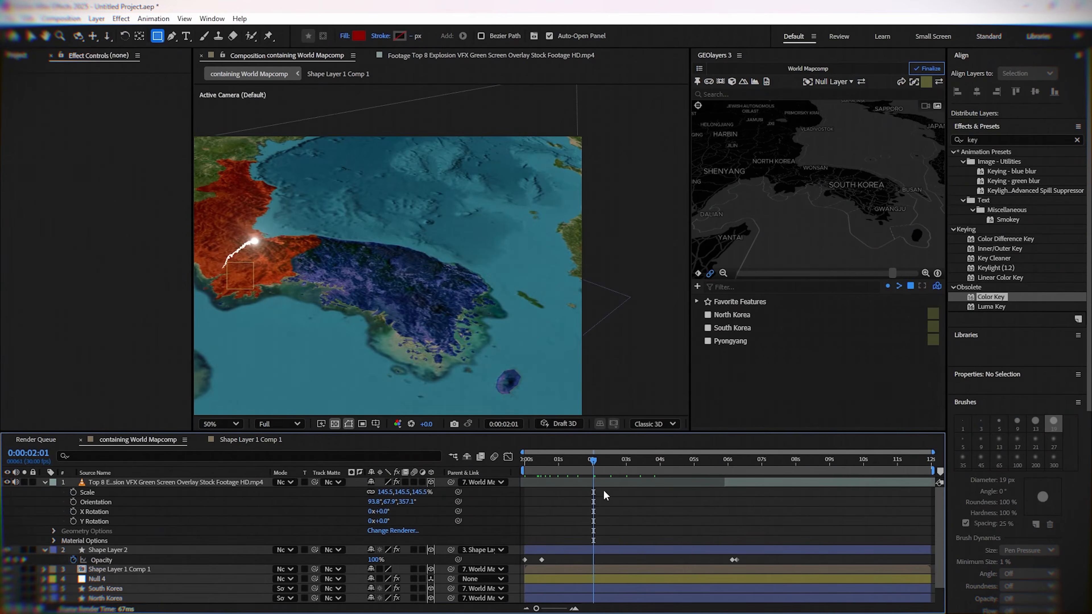
Fit the whole map composition in the viewer and check the trail over the map up to the final frame.
{"action": "left_click_drag", "start_coordinate": [568, 456], "coordinate": [895, 530]}
{"action": "left_click", "coordinate": [275, 425]}
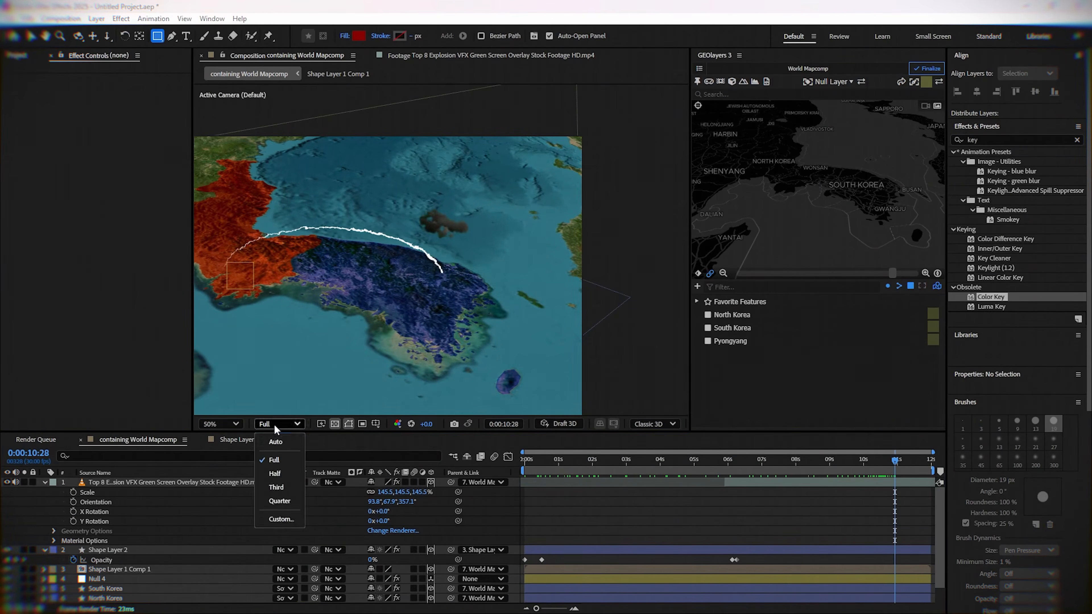
{"action": "left_click", "coordinate": [220, 423]}
{"action": "left_click", "coordinate": [224, 199]}
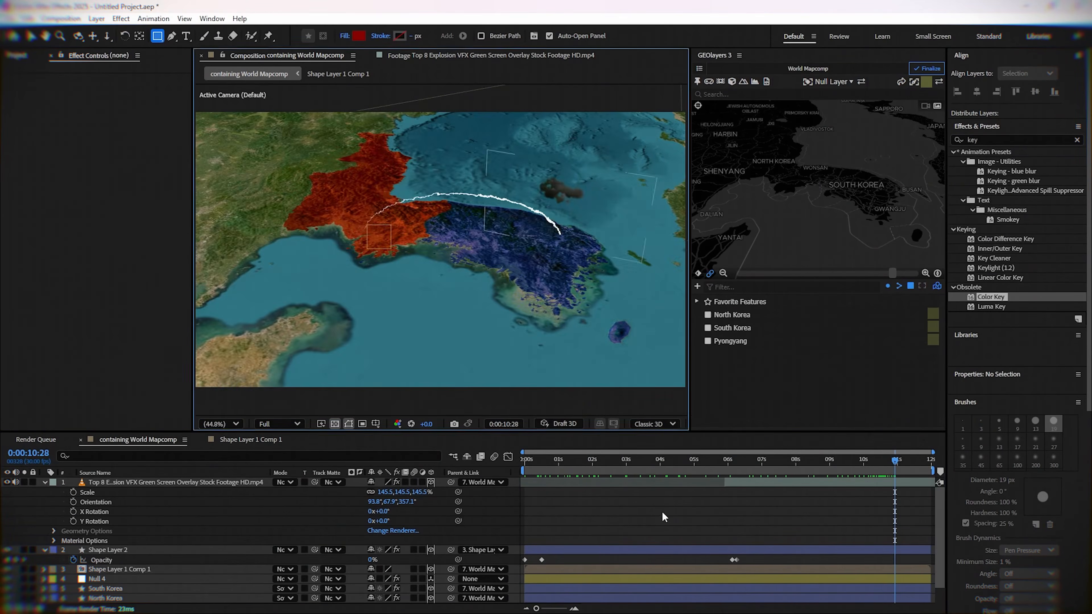
{"action": "left_click_drag", "start_coordinate": [873, 465], "coordinate": [934, 476]}
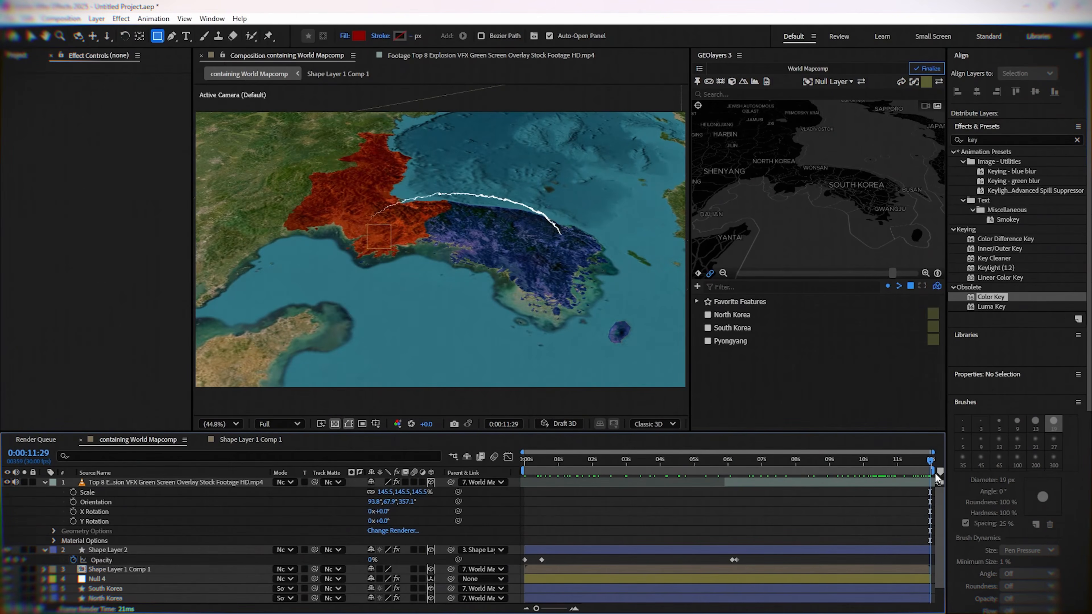
Keyframe the map view at 0:00:11:29, and at 0:00:00:00 set a wider view with zoom 6.41, bearing -57.8° and pitch 46.5°.
{"action": "left_click", "coordinate": [698, 274]}
{"action": "left_click_drag", "start_coordinate": [558, 465], "coordinate": [525, 465]}
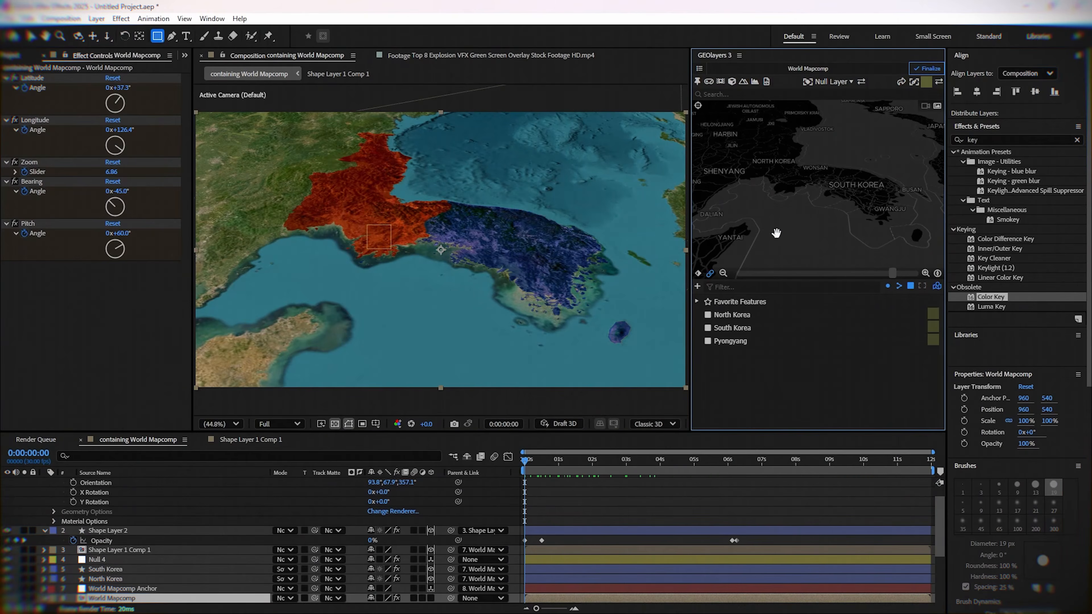
{"action": "scroll", "coordinate": [776, 233], "scroll_direction": "down", "scroll_amount": 1}
{"action": "scroll", "coordinate": [776, 232], "scroll_direction": "down", "scroll_amount": 1}
{"action": "mouse_move", "coordinate": [775, 232]}
{"action": "left_mouse_down"}
{"action": "mouse_move", "coordinate": [782, 212]}
{"action": "mouse_move", "coordinate": [782, 226]}
{"action": "left_mouse_up"}
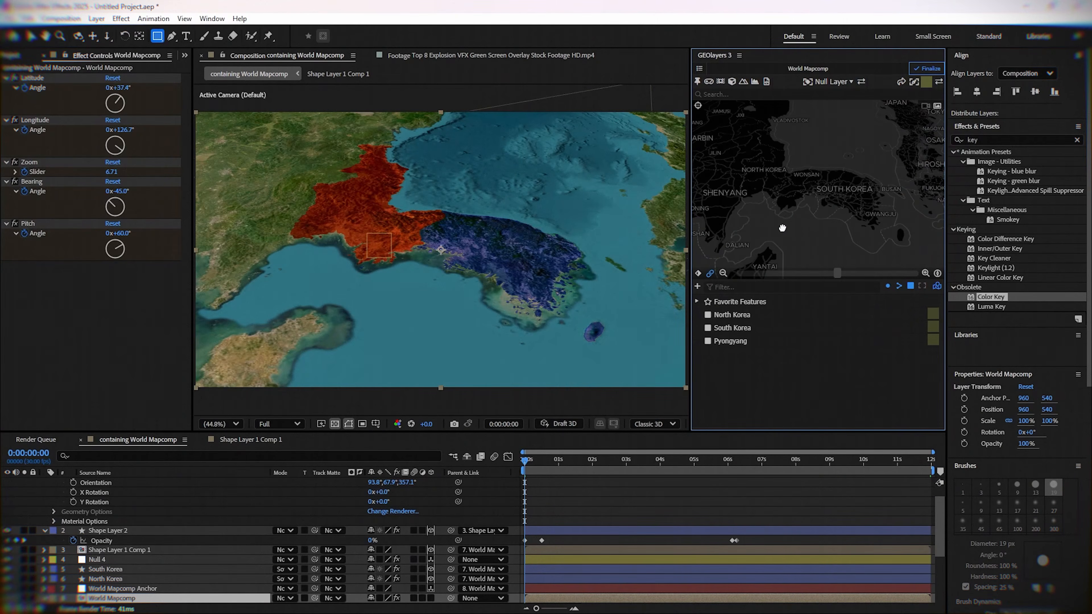
{"action": "scroll", "coordinate": [781, 225], "scroll_direction": "down", "scroll_amount": 1}
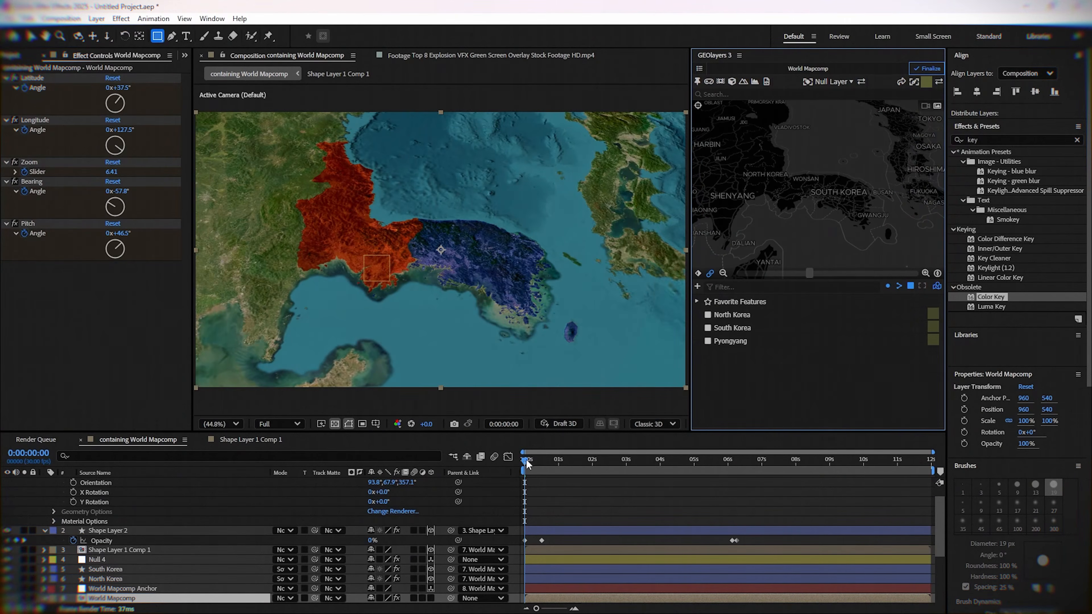
Check the map's camera move through to the final frame and finalize World Mapcomp.
{"action": "left_click_drag", "start_coordinate": [527, 462], "coordinate": [935, 514]}
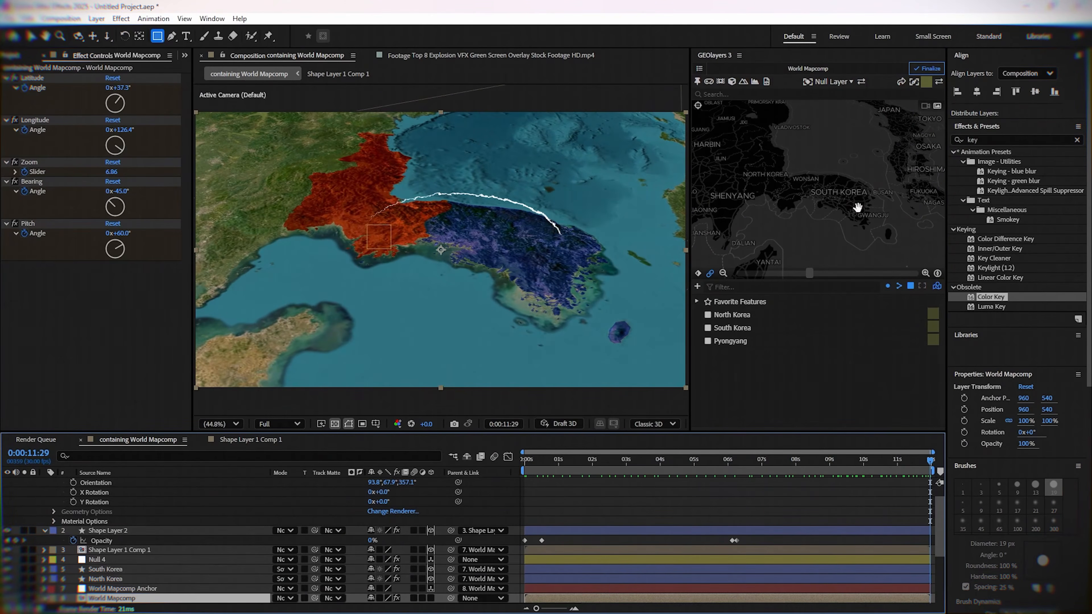
{"action": "left_click", "coordinate": [931, 68]}
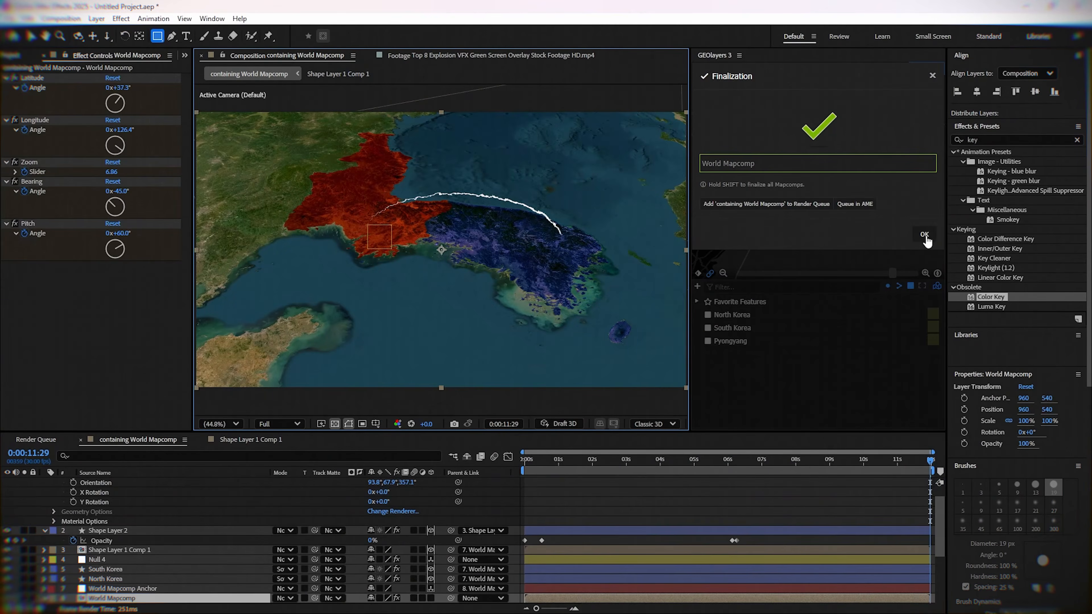
{"action": "left_click", "coordinate": [924, 236]}
Collapse the expanded explosion and circle layers and apply the Lumetri Color effect to the World Mapcomp layer.
{"action": "scroll", "coordinate": [233, 490], "scroll_direction": "up", "scroll_amount": 1}
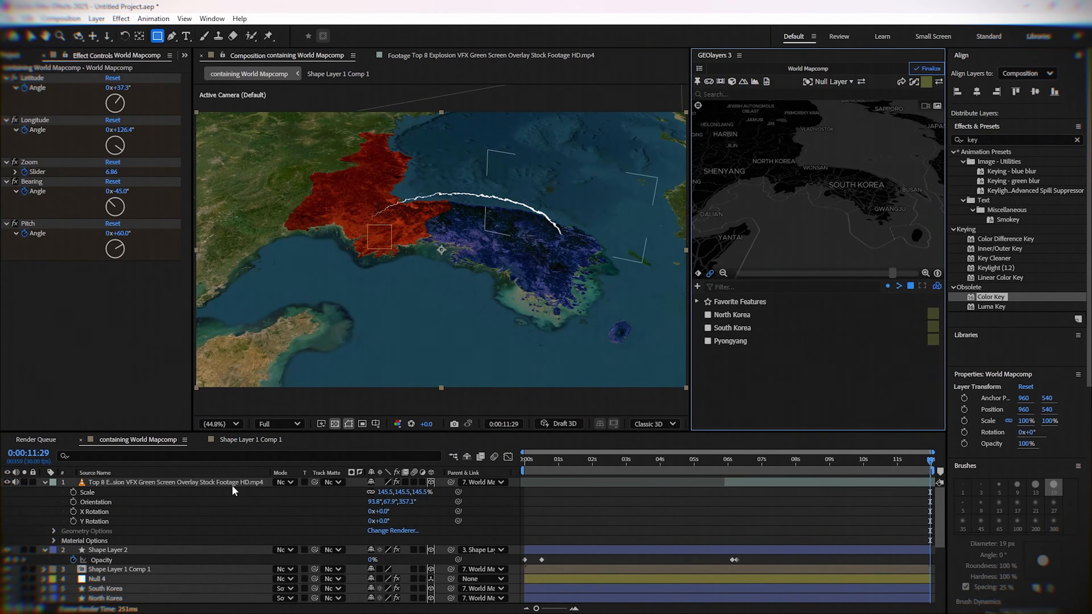
{"action": "left_click", "coordinate": [43, 483]}
{"action": "left_click", "coordinate": [45, 492]}
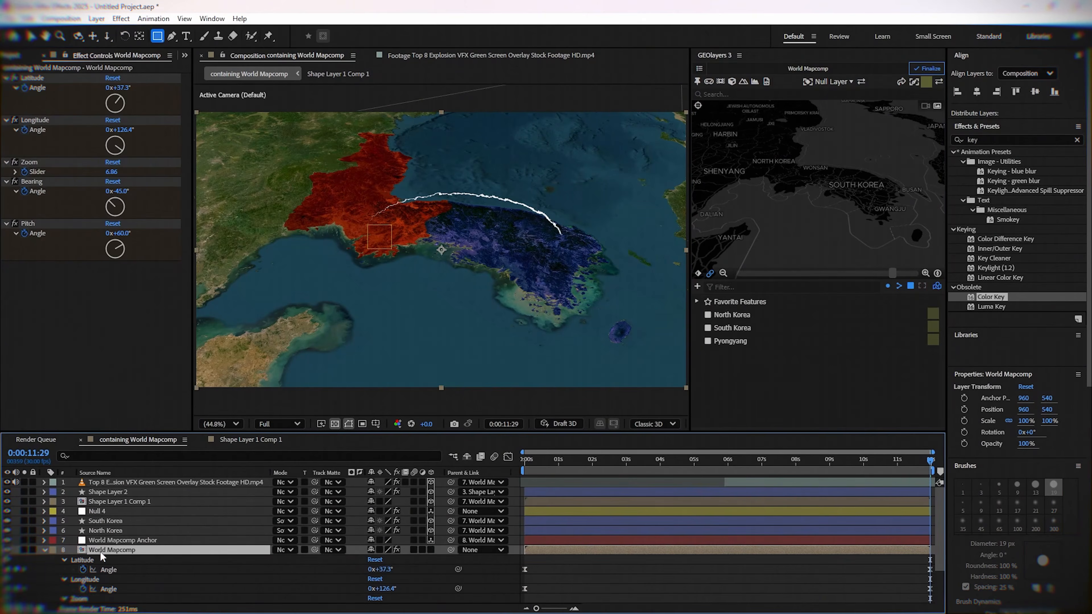
{"action": "left_click", "coordinate": [994, 140]}
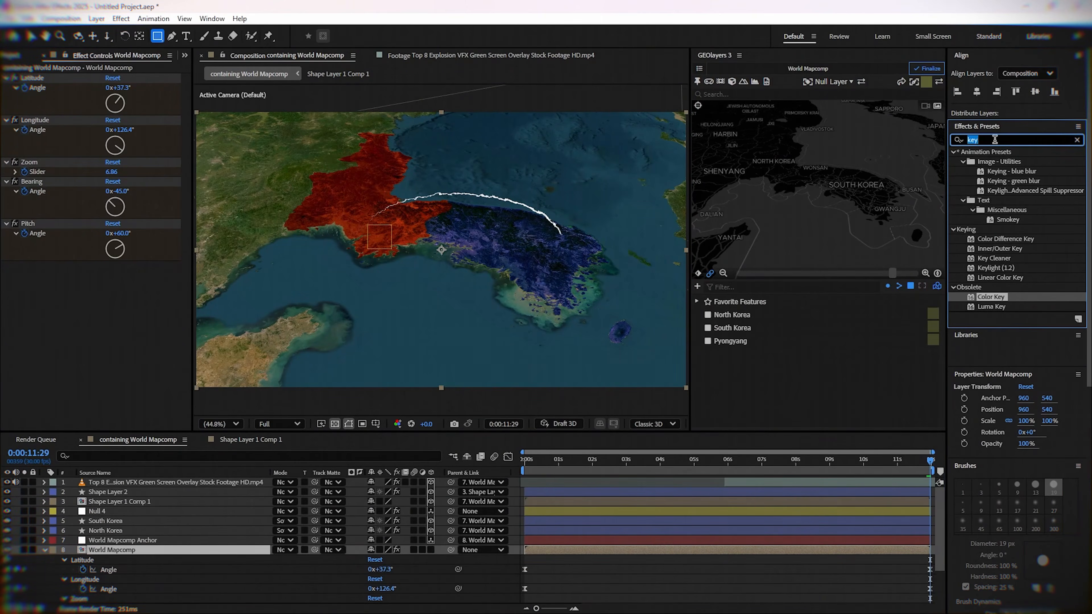
{"action": "type", "text": "lume"}
{"action": "left_click_drag", "start_coordinate": [1003, 161], "coordinate": [114, 548]}
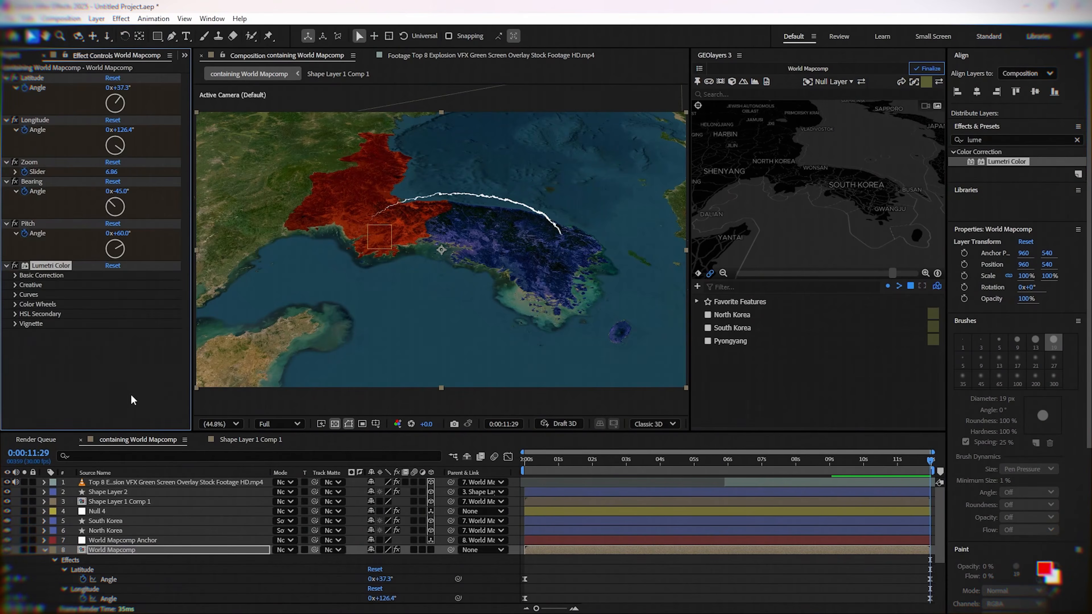
Set Lumetri Color's basic correction to Saturation 25 and Contrast 30, and finalize the map again.
{"action": "left_click", "coordinate": [15, 276]}
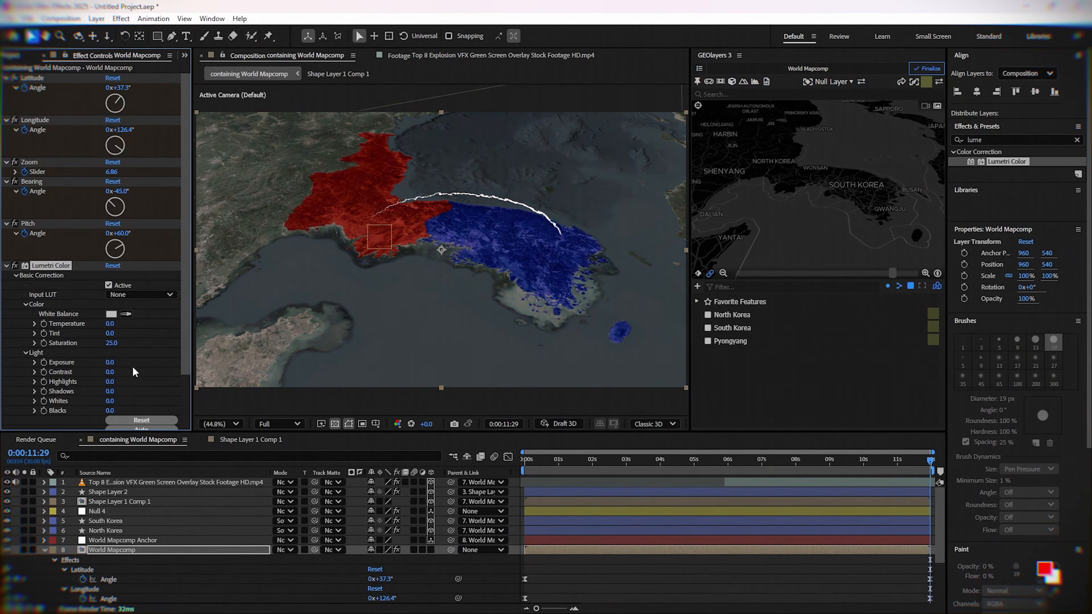
{"action": "left_click_drag", "start_coordinate": [110, 371], "coordinate": [144, 368]}
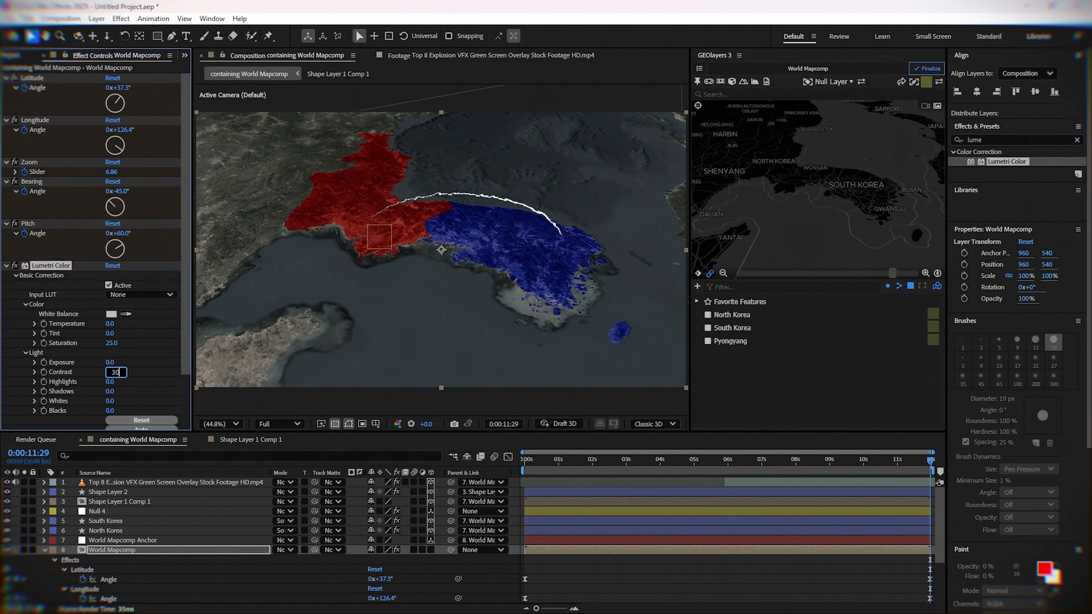
{"action": "left_click", "coordinate": [926, 69]}
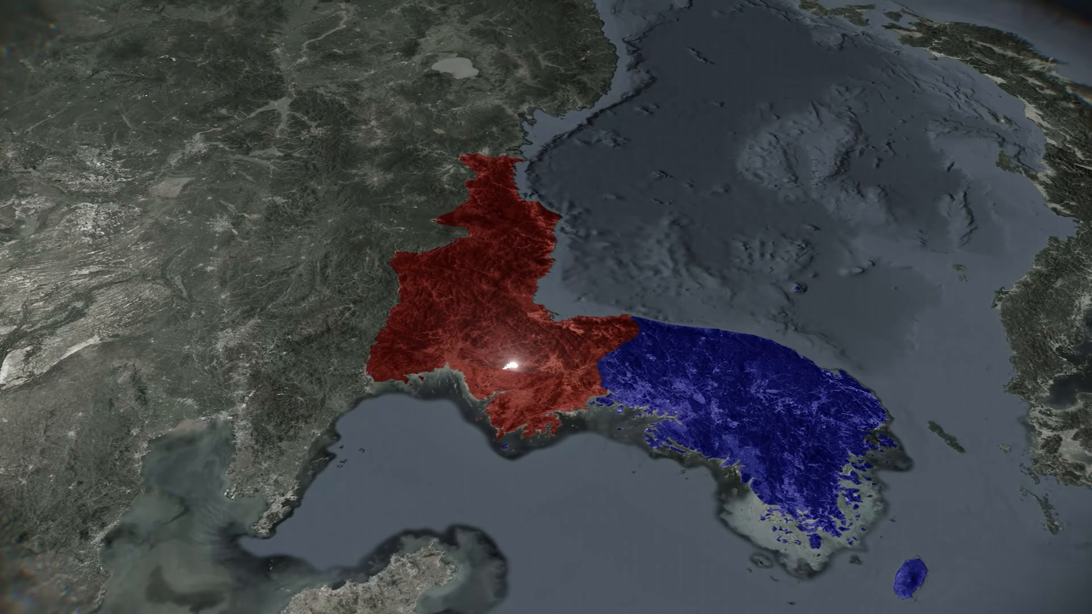